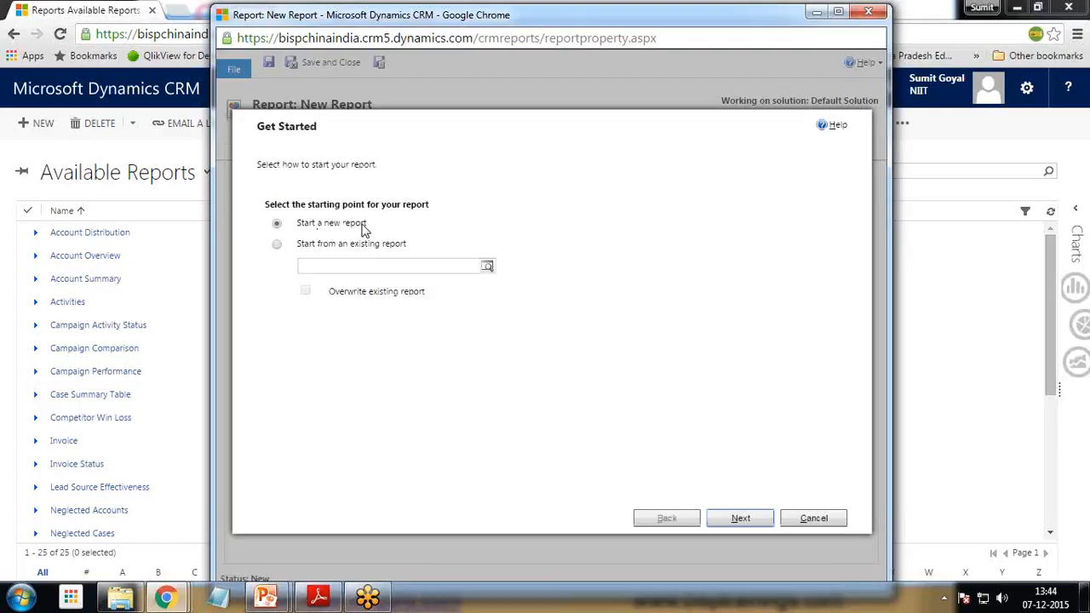
Start a new report named "Opportunity Owner Wise" with Opportunities as the primary record type, and proceed to the record filter.
{"action": "left_click", "coordinate": [752, 518]}
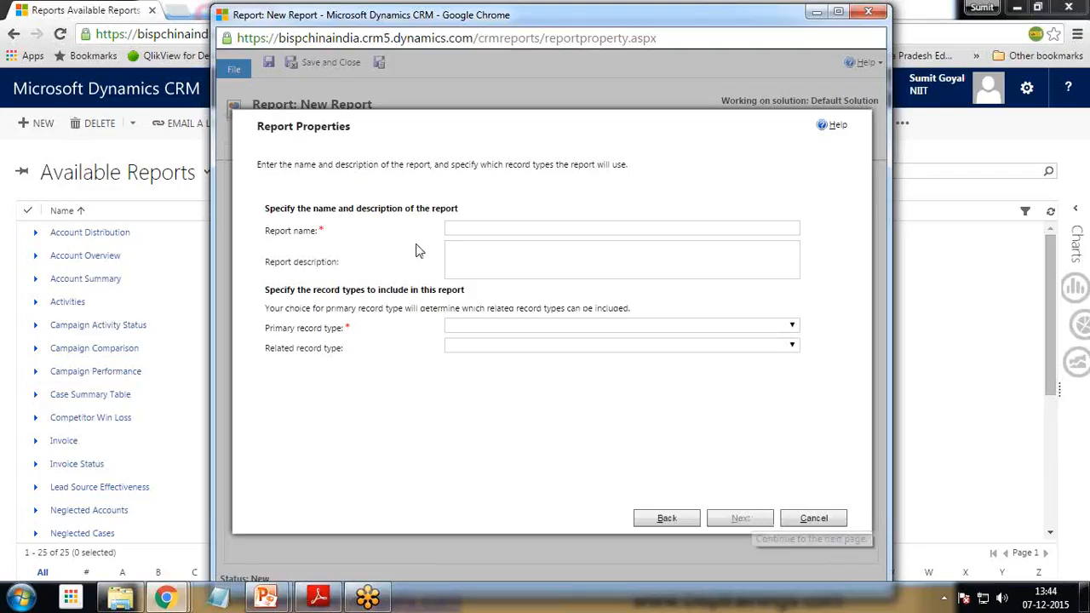
{"action": "left_click", "coordinate": [508, 236]}
{"action": "type", "text": "Opportunity Owner"}
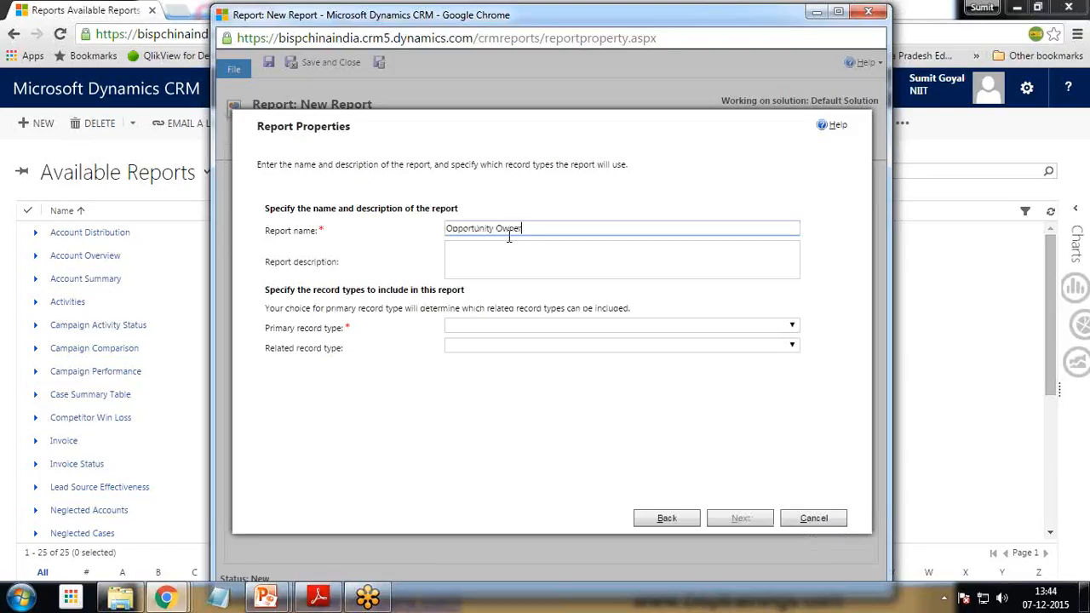
{"action": "type", "text": " Wise"}
{"action": "left_click", "coordinate": [499, 328]}
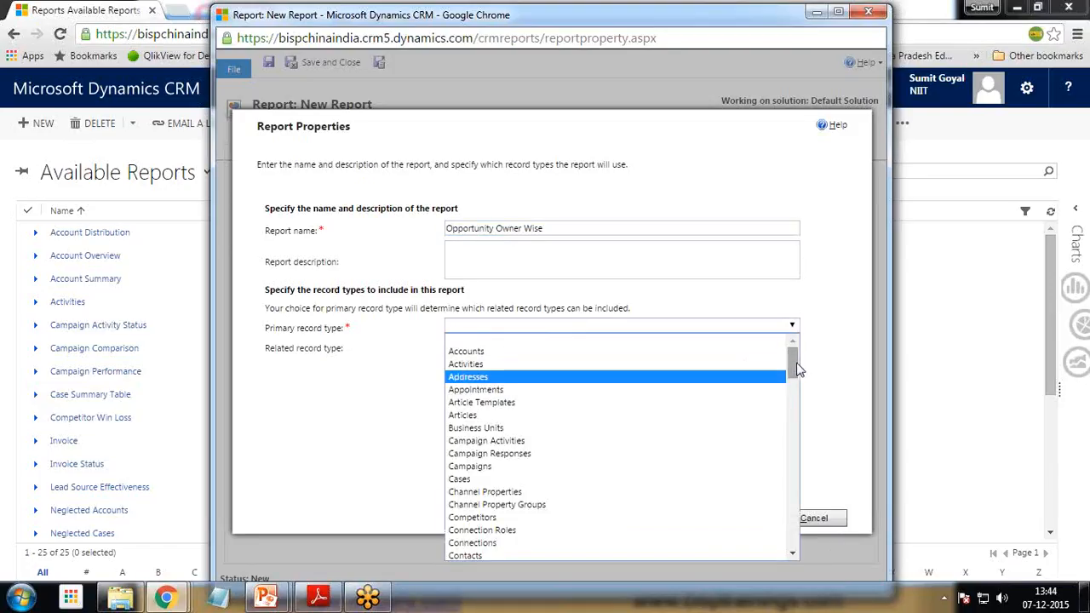
{"action": "left_click_drag", "start_coordinate": [793, 351], "coordinate": [795, 449]}
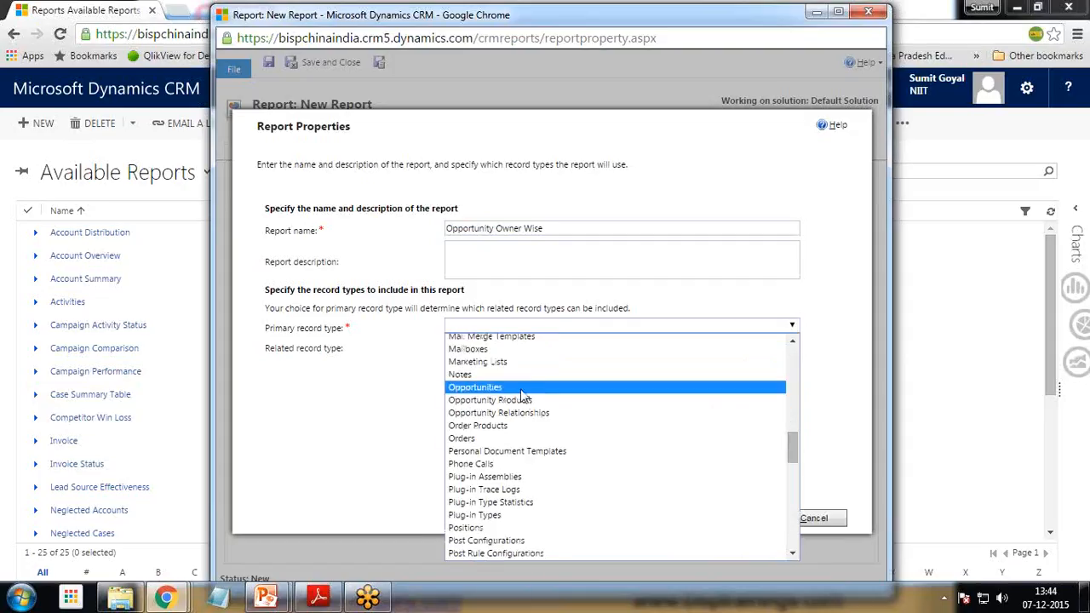
{"action": "left_click", "coordinate": [390, 368]}
{"action": "left_click", "coordinate": [737, 520]}
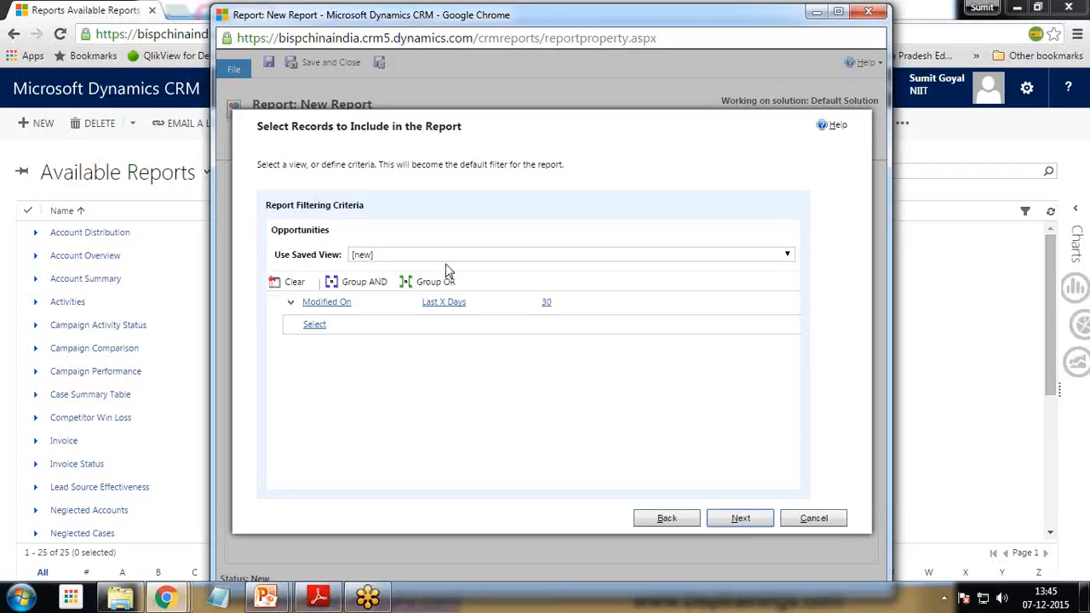
{"action": "left_click", "coordinate": [314, 323]}
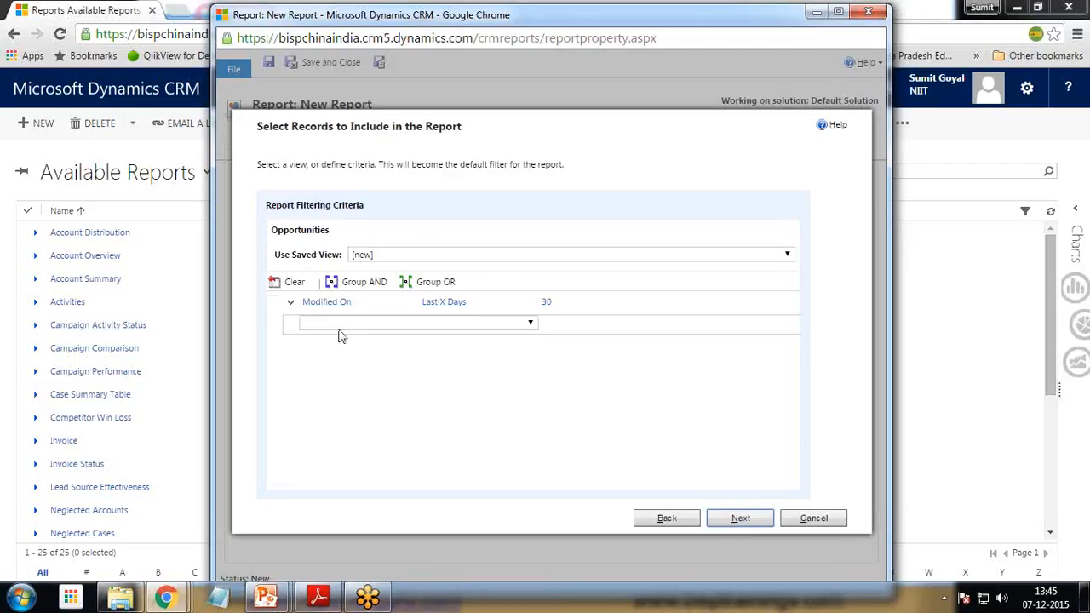
{"action": "left_click", "coordinate": [344, 331]}
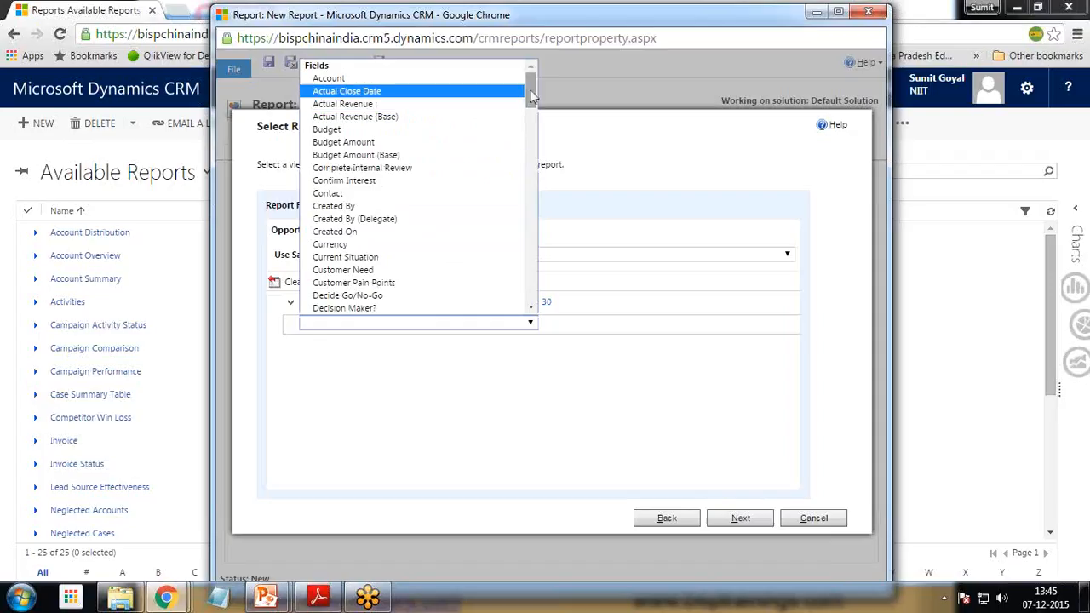
{"action": "scroll", "coordinate": [529, 94], "scroll_direction": "down", "scroll_amount": 4}
{"action": "left_click", "coordinate": [523, 422]}
Set the Modified On filter criterion to Any Time and proceed to the field layout.
{"action": "left_click", "coordinate": [546, 303]}
{"action": "left_click", "coordinate": [460, 303]}
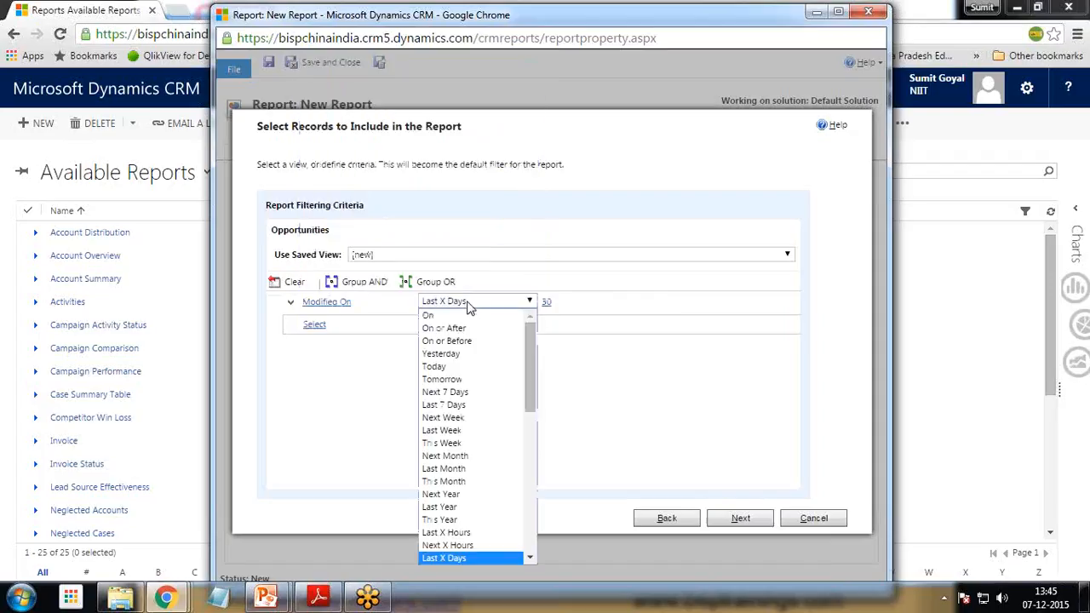
{"action": "left_click_drag", "start_coordinate": [527, 350], "coordinate": [533, 414]}
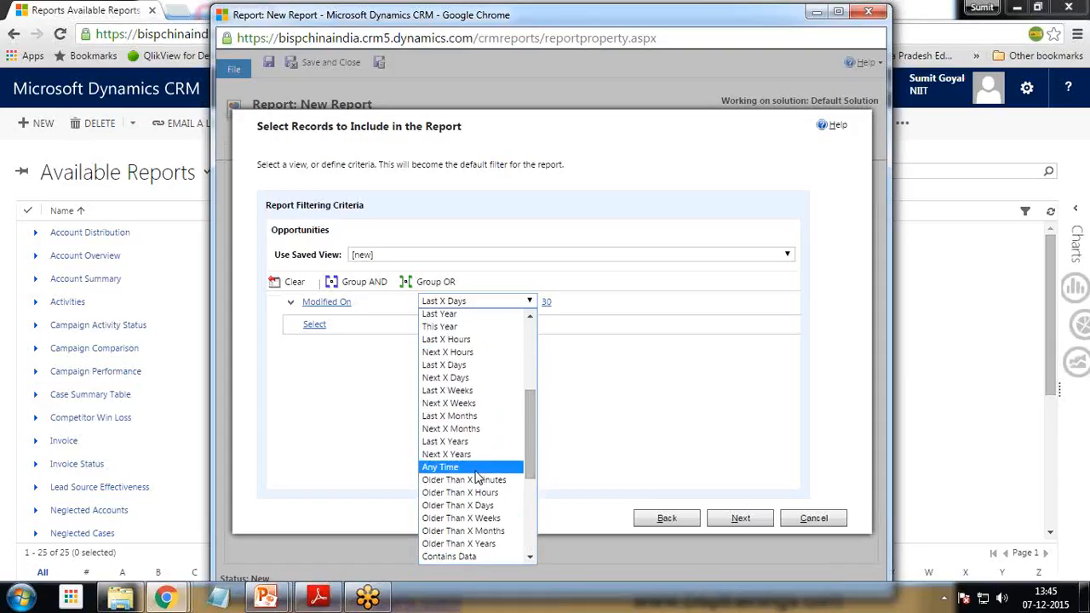
{"action": "left_click", "coordinate": [474, 471]}
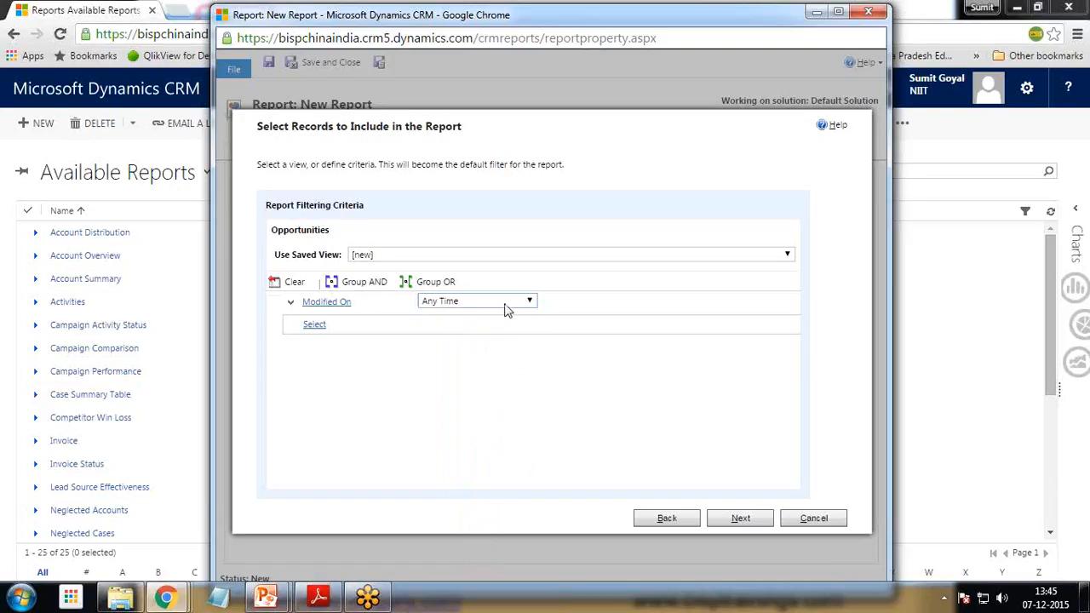
{"action": "left_click", "coordinate": [729, 523]}
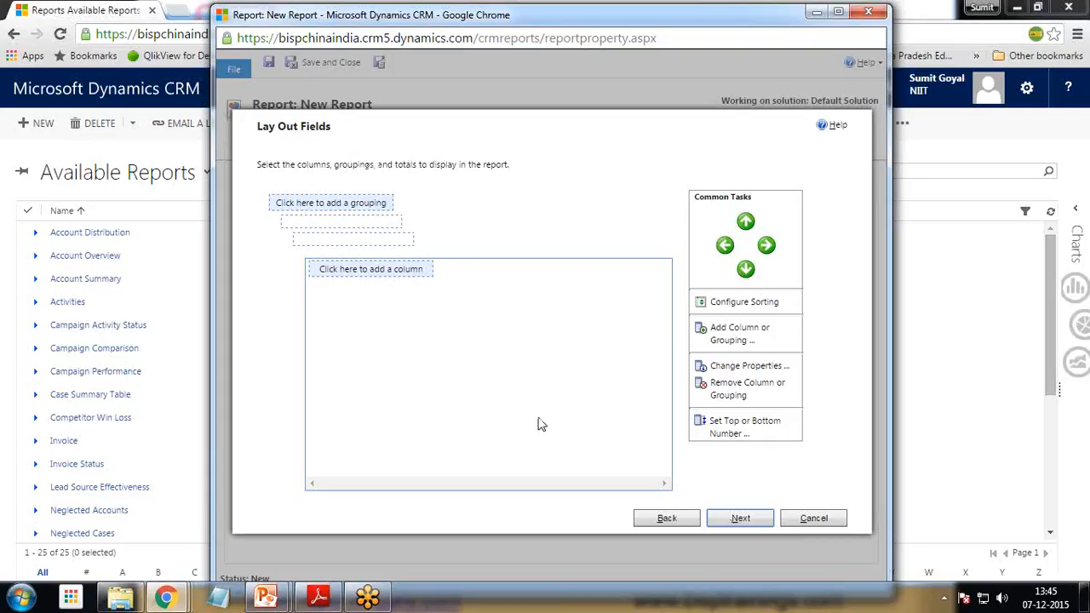
Add a grouping on the Opportunities Owner column with a 100-pixel column width and Count as the summary type.
{"action": "left_click", "coordinate": [309, 205]}
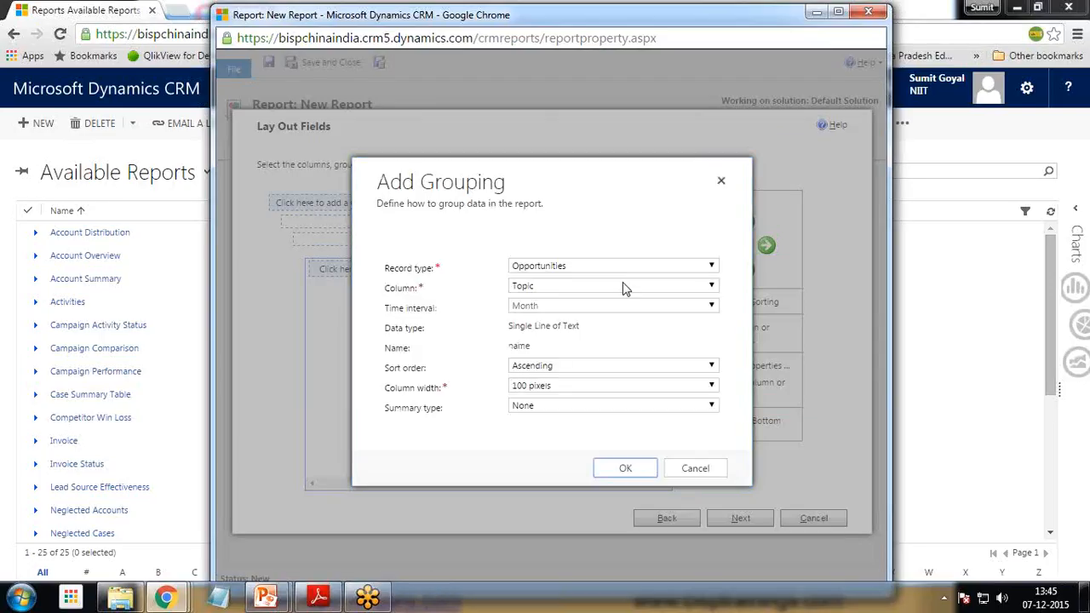
{"action": "left_click", "coordinate": [532, 290]}
{"action": "left_click_drag", "start_coordinate": [712, 473], "coordinate": [706, 434]}
{"action": "left_click", "coordinate": [552, 358]}
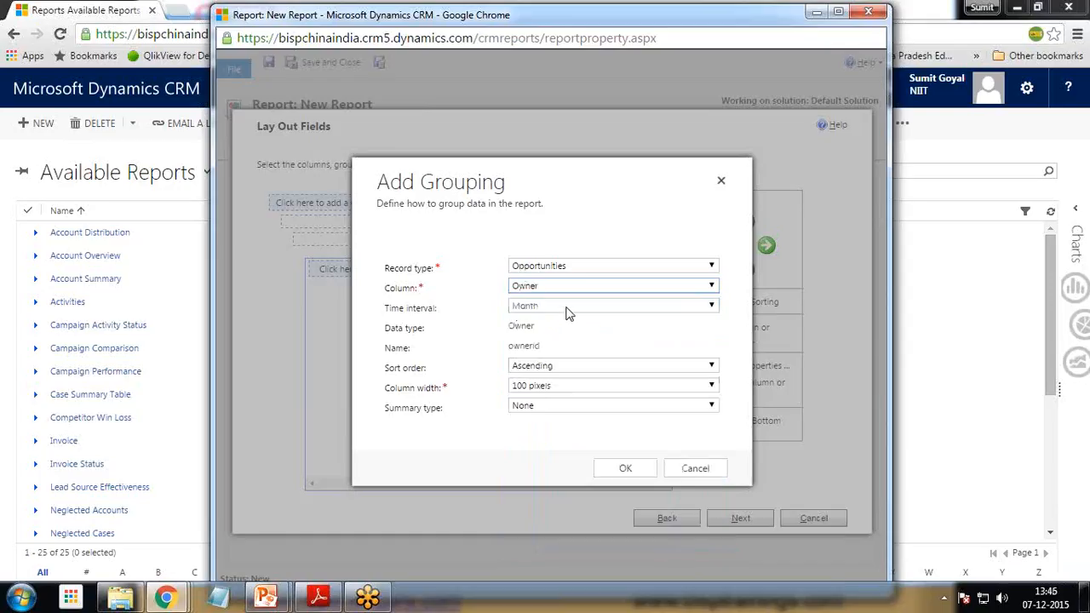
{"action": "left_click", "coordinate": [555, 392]}
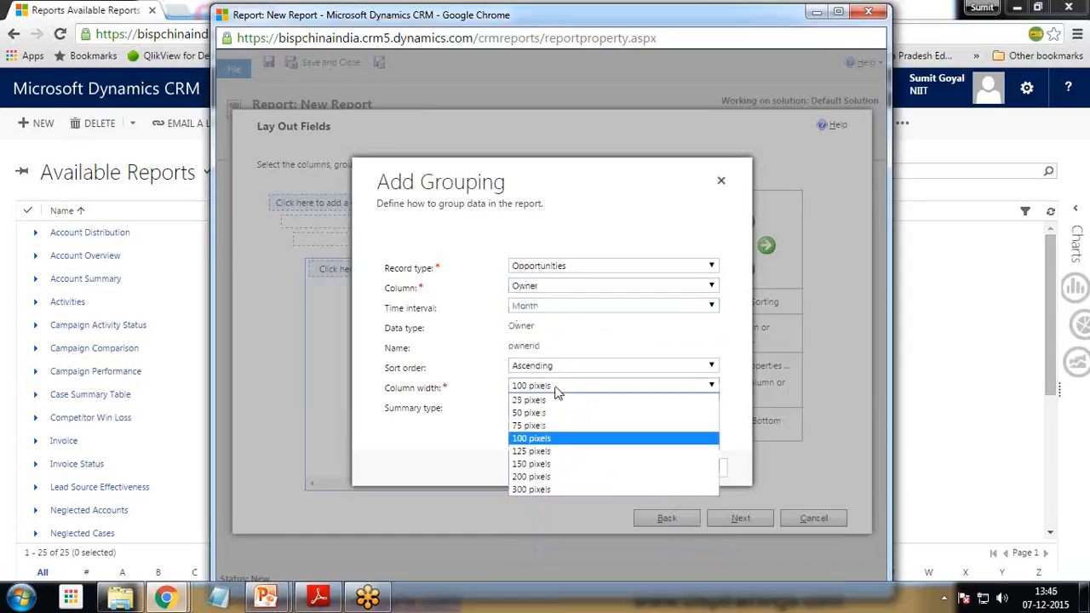
{"action": "left_click", "coordinate": [553, 441]}
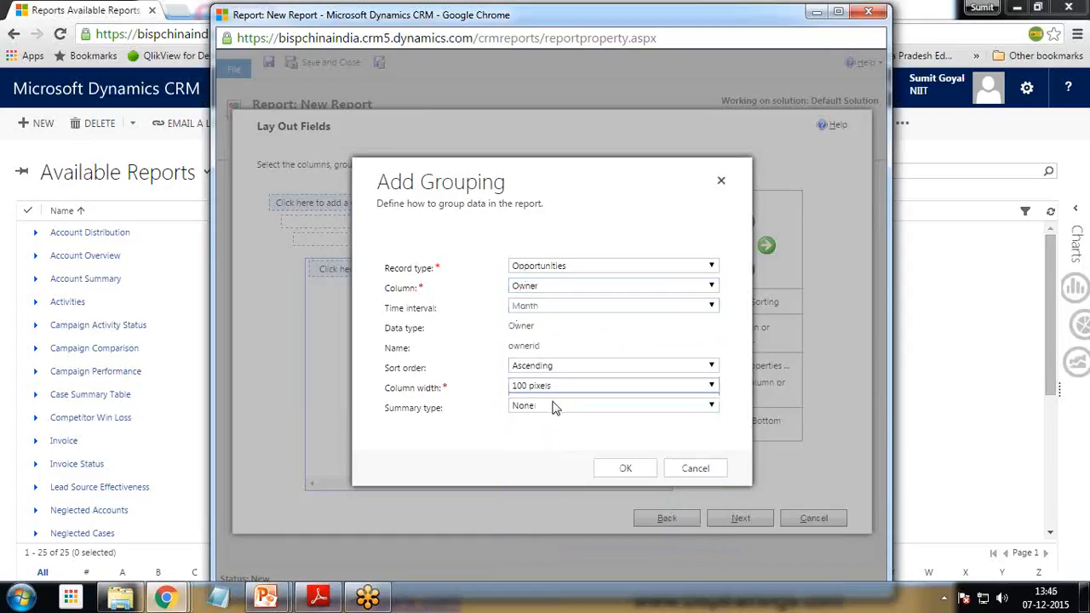
{"action": "left_click", "coordinate": [555, 407]}
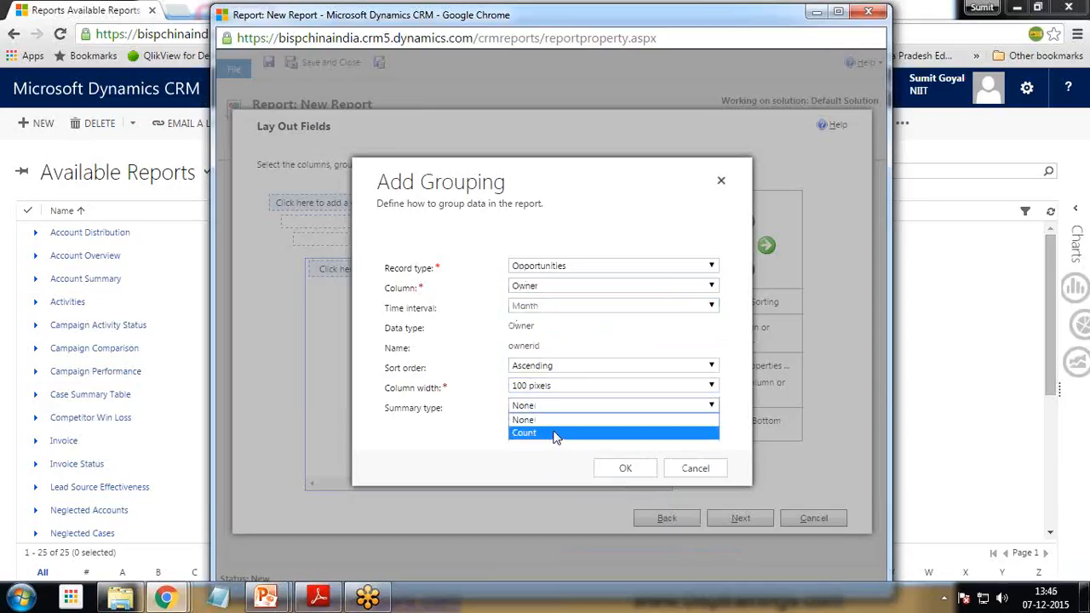
{"action": "left_click", "coordinate": [554, 434]}
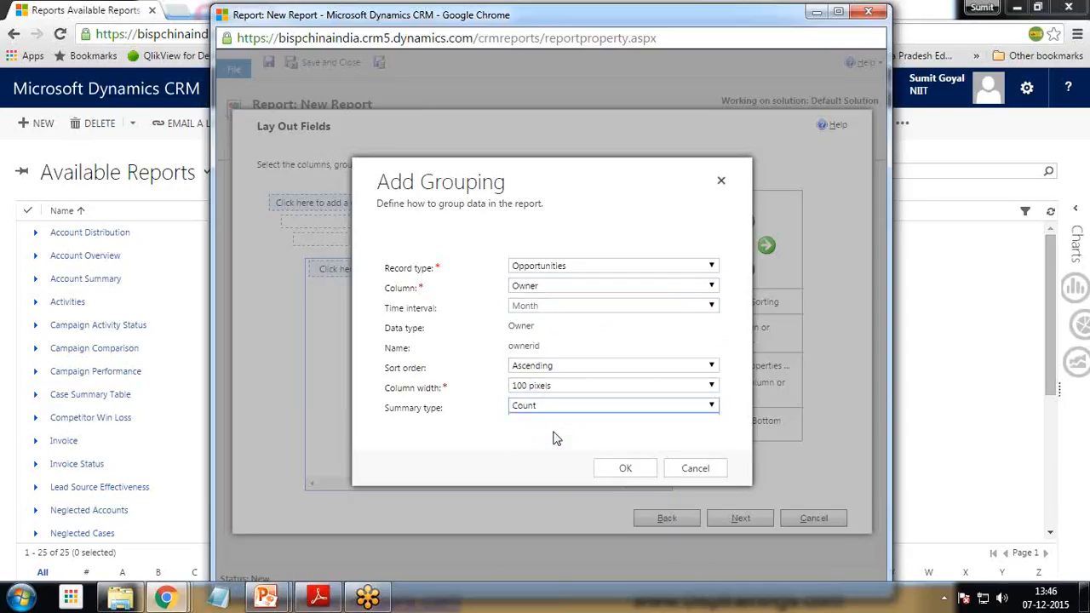
{"action": "left_click", "coordinate": [626, 468]}
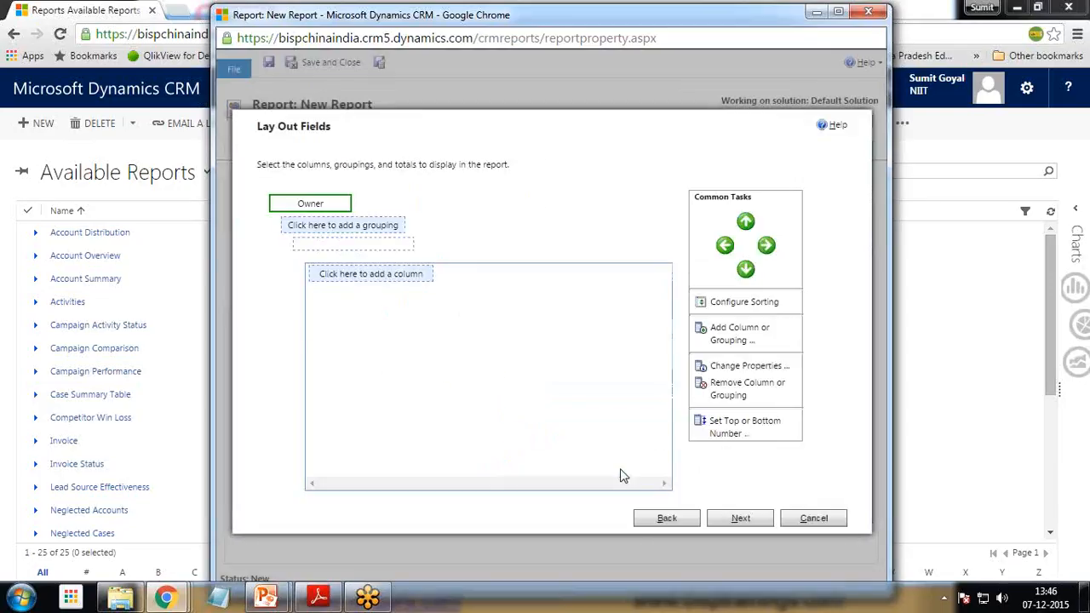
Add a Topic column and an Est. Revenue column from Opportunities to the report layout.
{"action": "left_click", "coordinate": [359, 277]}
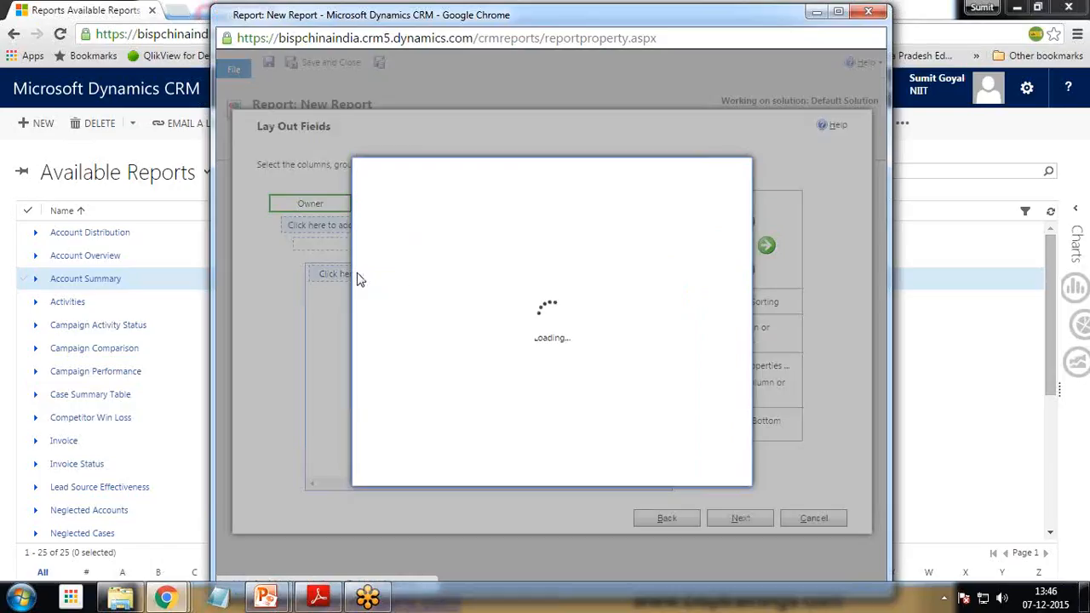
{"action": "left_click", "coordinate": [625, 468]}
{"action": "left_click", "coordinate": [423, 283]}
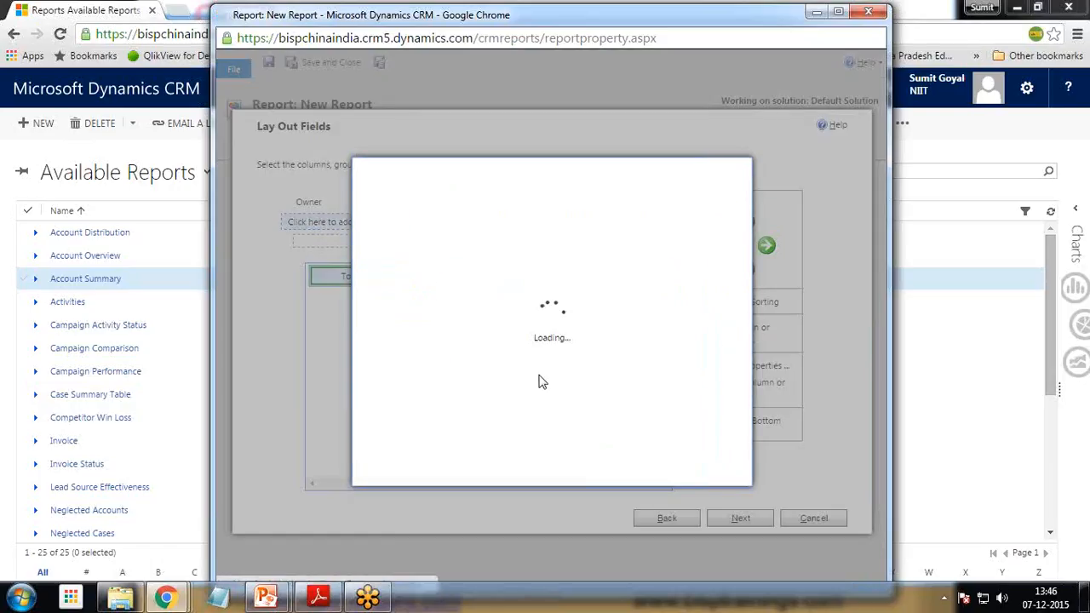
{"action": "left_click", "coordinate": [572, 288]}
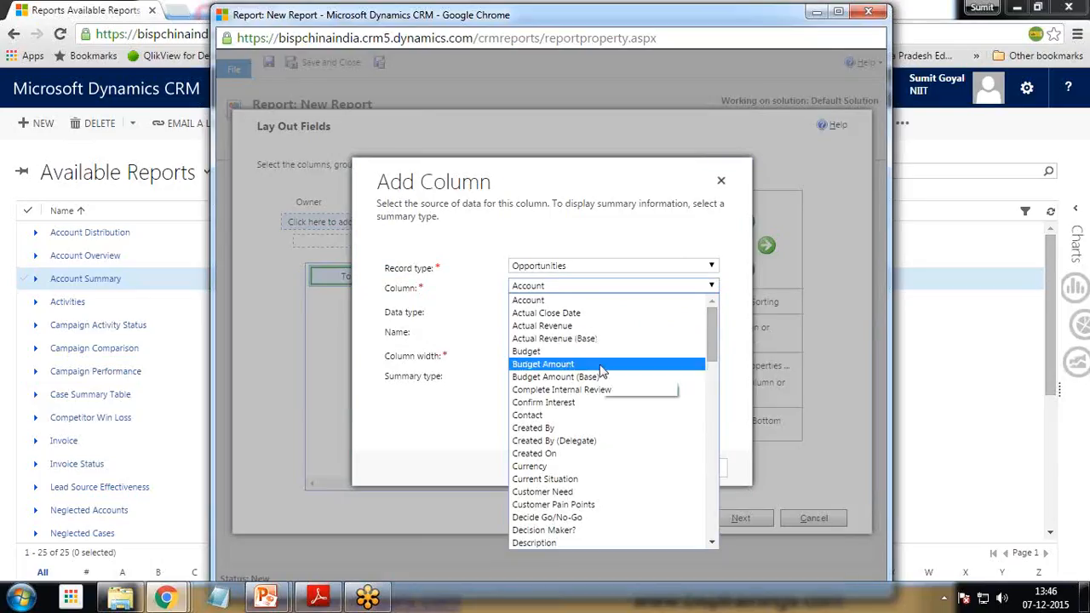
{"action": "left_click_drag", "start_coordinate": [712, 341], "coordinate": [711, 375]}
{"action": "left_click", "coordinate": [577, 417]}
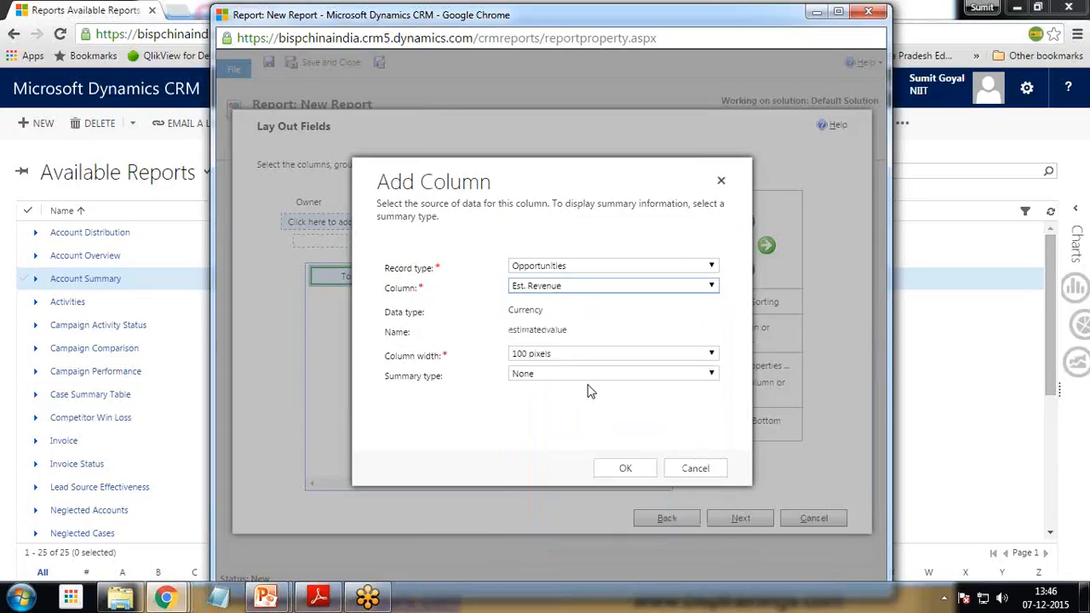
{"action": "left_click", "coordinate": [627, 469]}
Add the Opportunities Status column after Est. Revenue in the report layout.
{"action": "left_click", "coordinate": [524, 277]}
{"action": "left_click", "coordinate": [711, 286]}
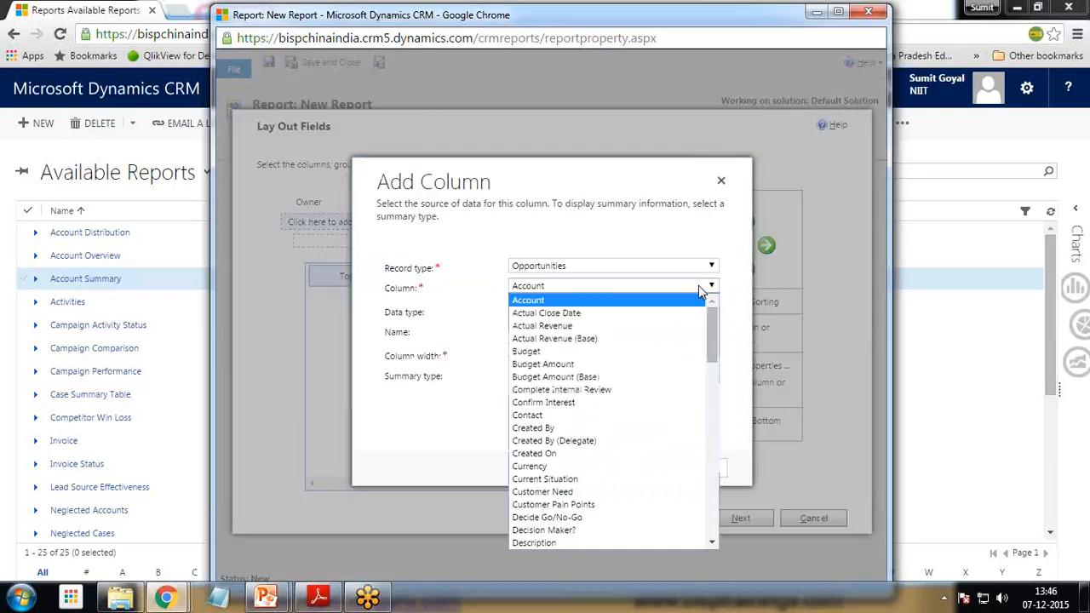
{"action": "left_click_drag", "start_coordinate": [712, 343], "coordinate": [712, 420]}
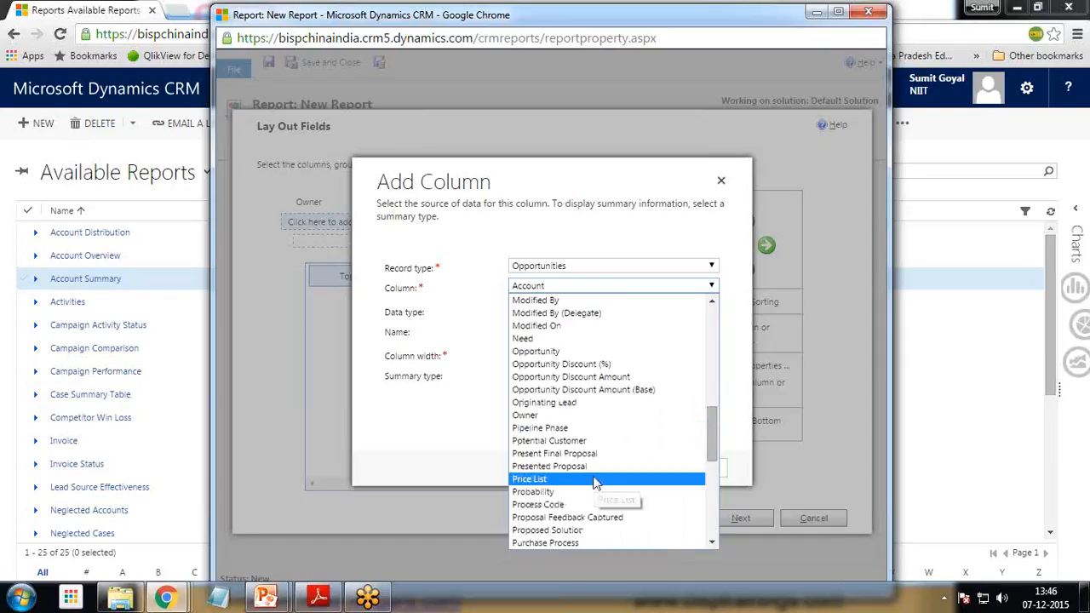
{"action": "left_click_drag", "start_coordinate": [711, 428], "coordinate": [714, 462]}
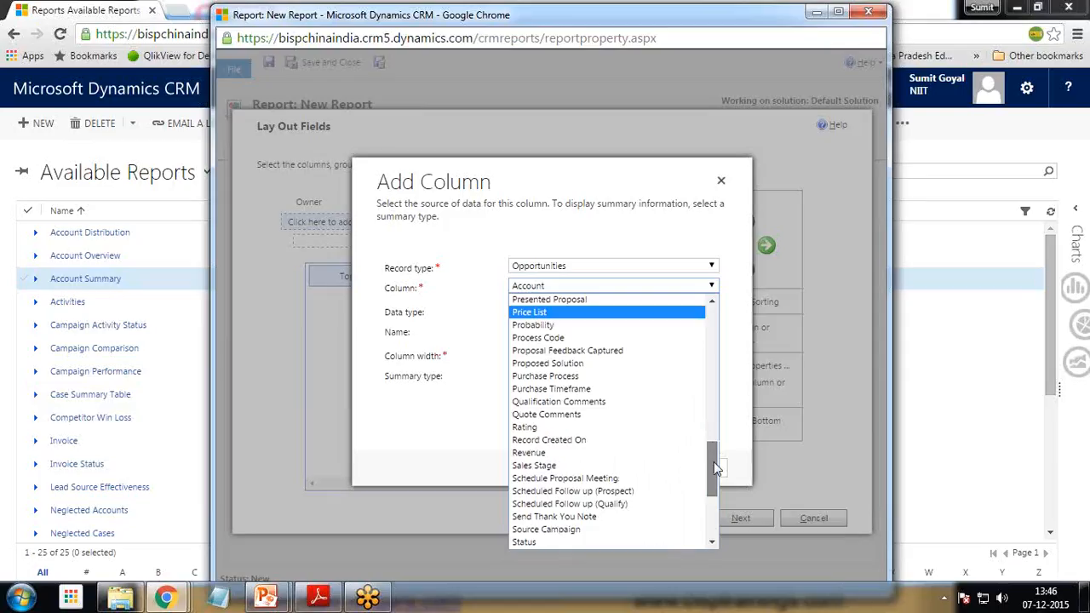
{"action": "left_click_drag", "start_coordinate": [713, 462], "coordinate": [711, 492]}
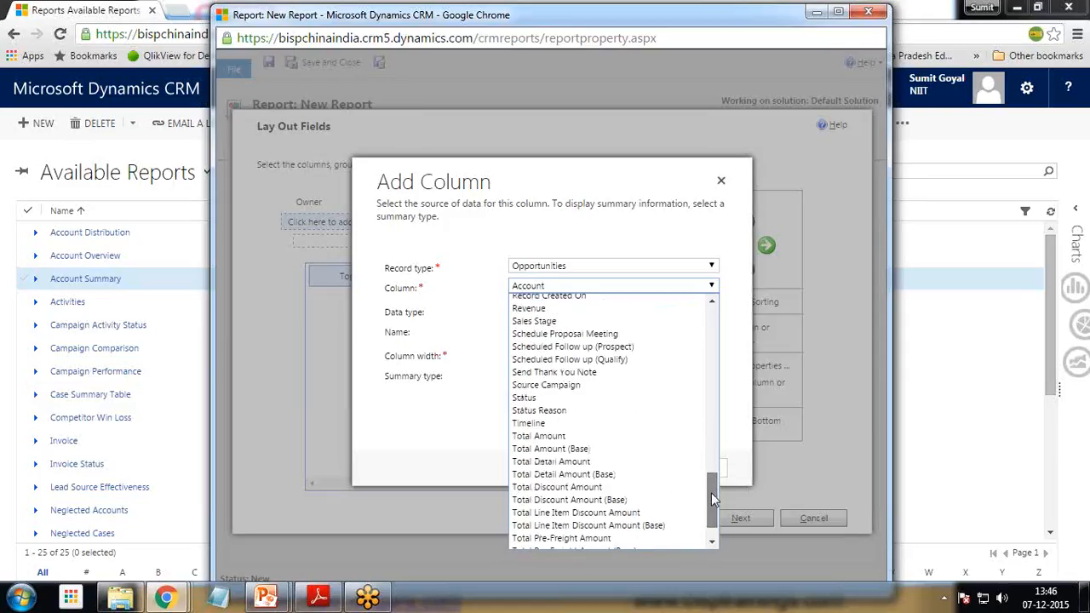
{"action": "left_click", "coordinate": [564, 398]}
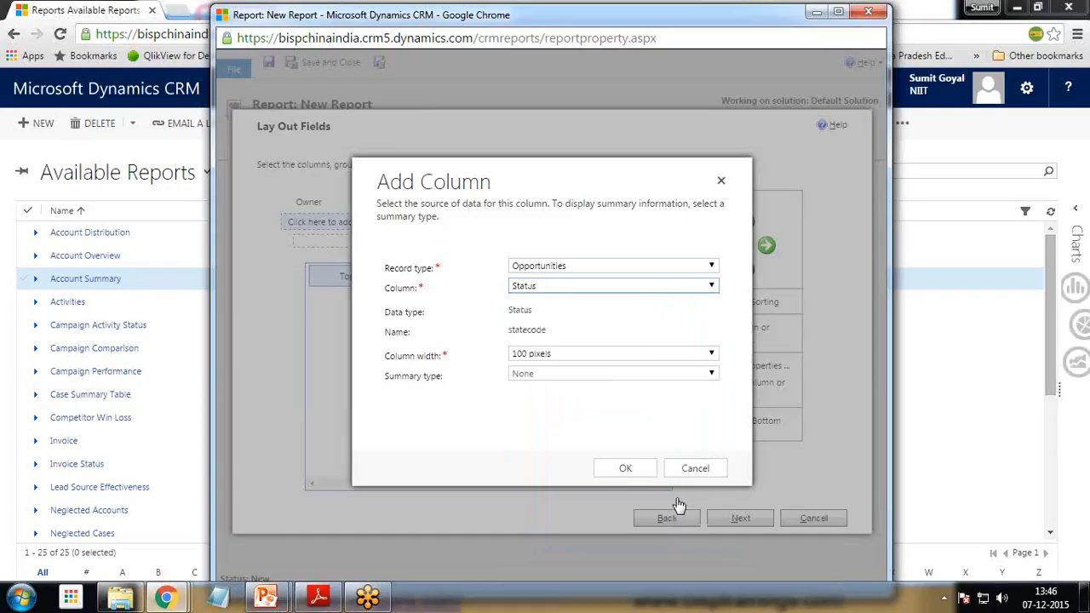
{"action": "left_click", "coordinate": [626, 469]}
Keep the Table only format, accept the report summary and finish the wizard to create the report.
{"action": "left_click", "coordinate": [740, 518]}
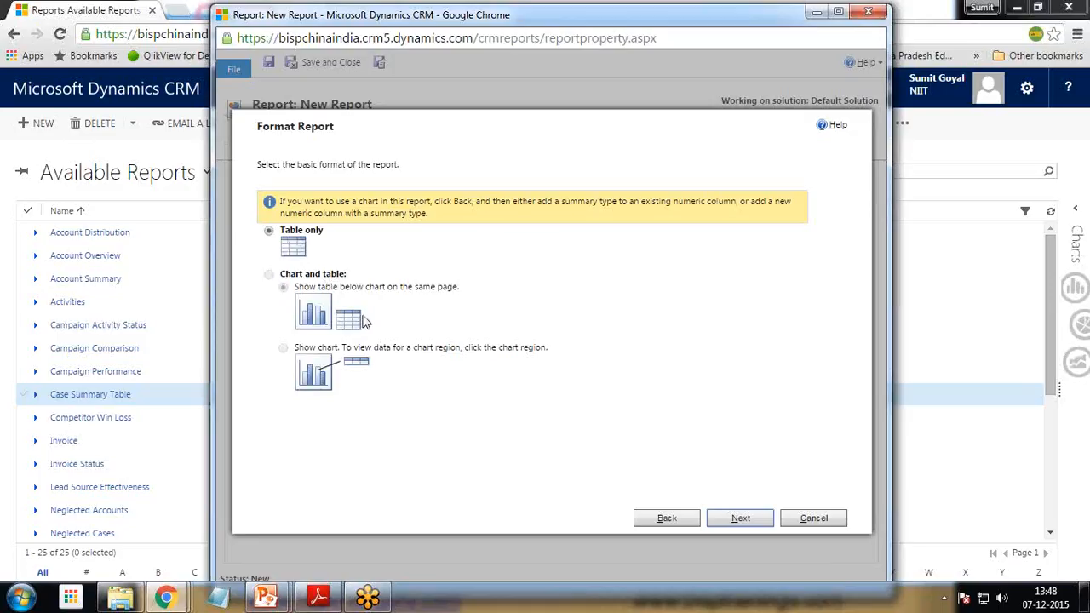
{"action": "left_click", "coordinate": [737, 520]}
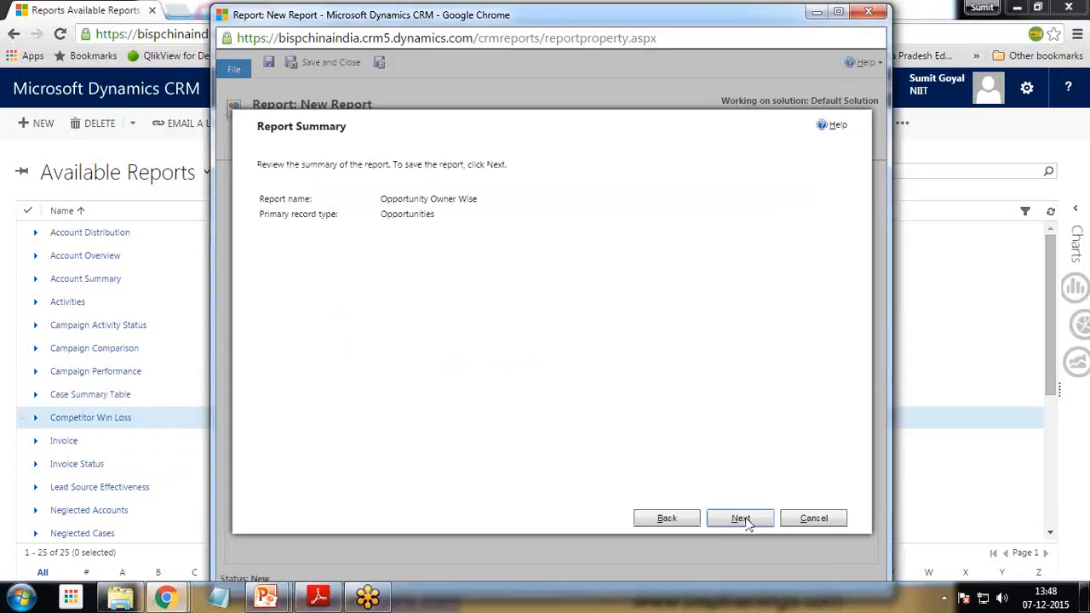
{"action": "left_click", "coordinate": [740, 518]}
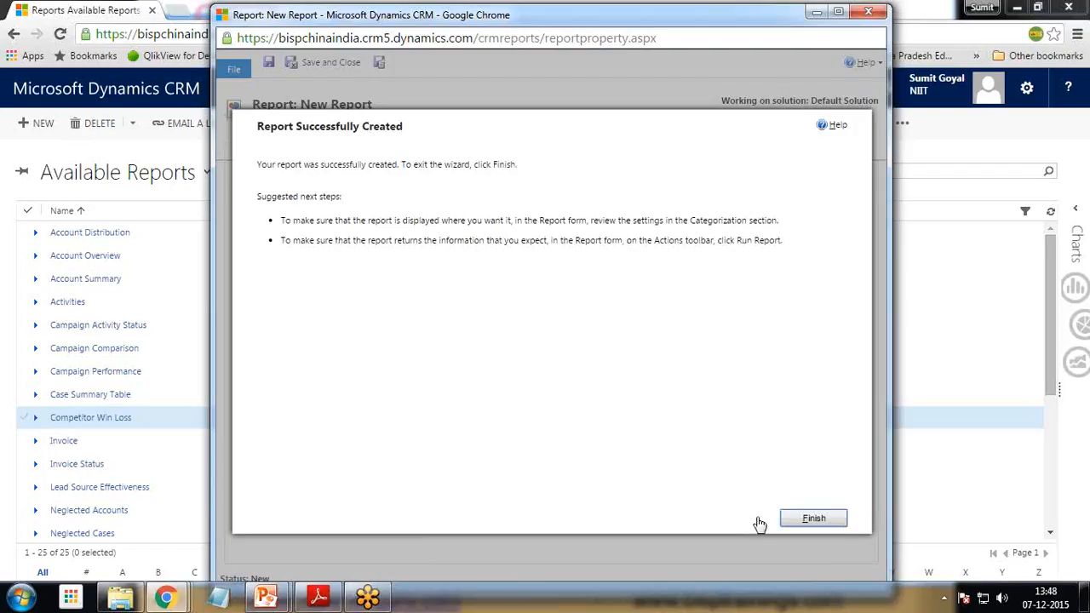
{"action": "left_click", "coordinate": [813, 519]}
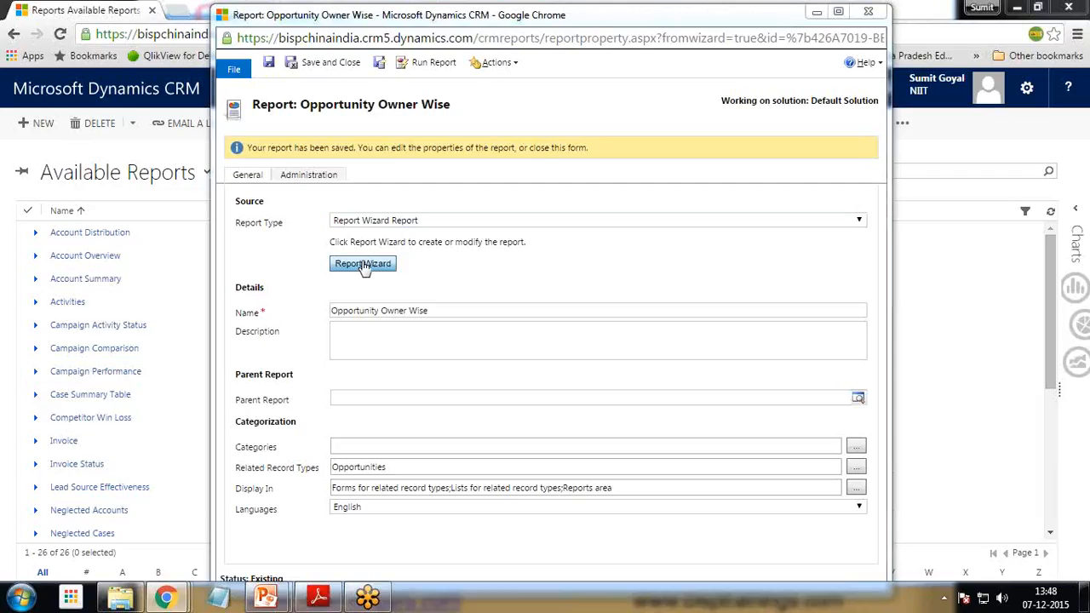
Run the Opportunity Owner Wise report and arrange its viewer window to examine the opportunities grouped by owner.
{"action": "left_click", "coordinate": [420, 64]}
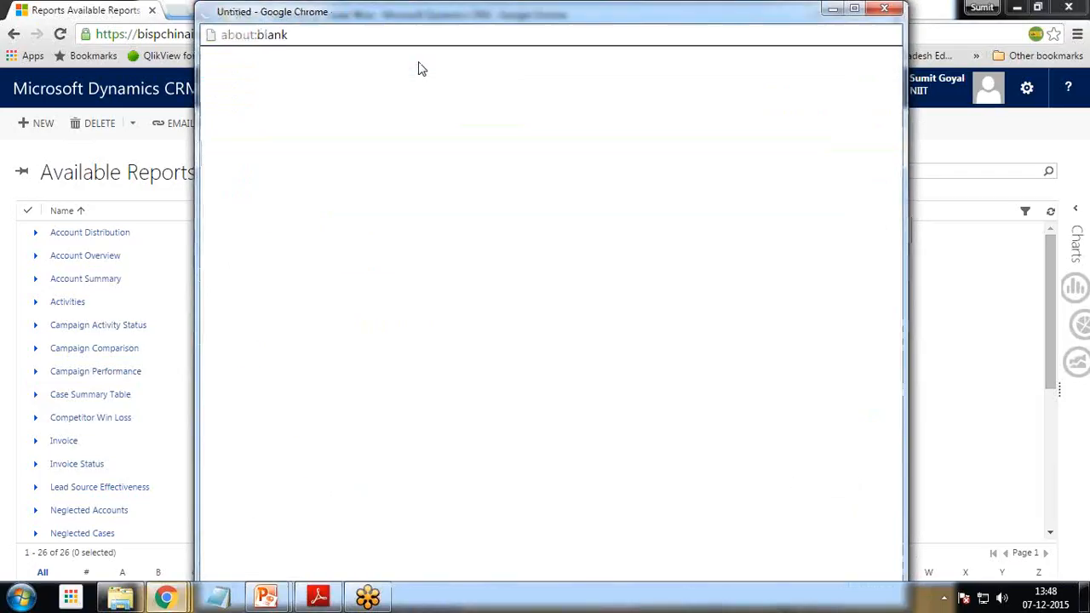
{"action": "left_click_drag", "start_coordinate": [404, 14], "coordinate": [313, 25]}
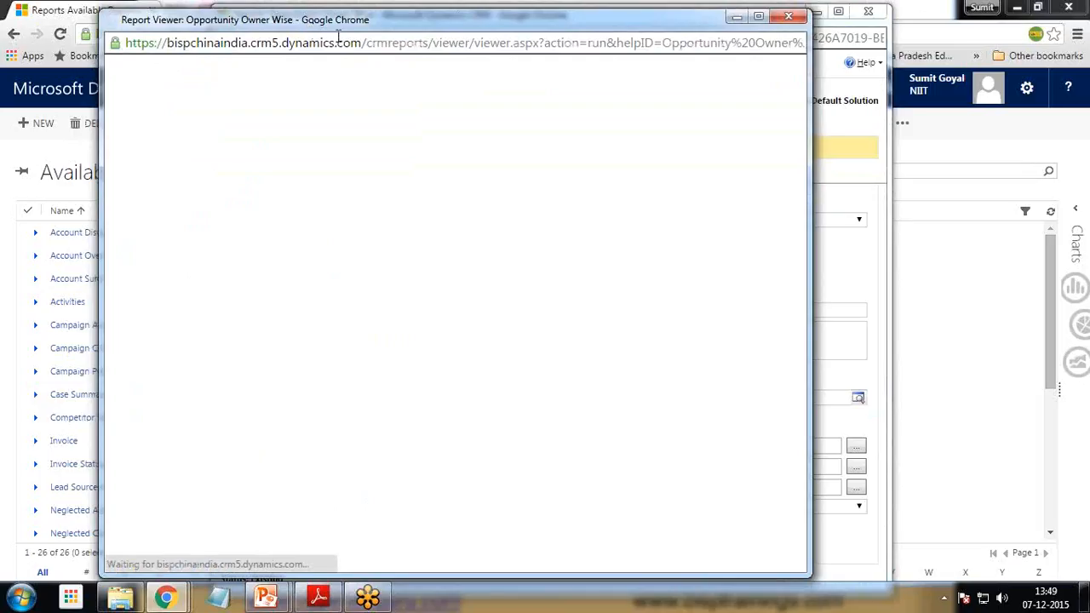
{"action": "left_click_drag", "start_coordinate": [809, 576], "coordinate": [876, 573]}
{"action": "left_click_drag", "start_coordinate": [508, 9], "coordinate": [486, 37]}
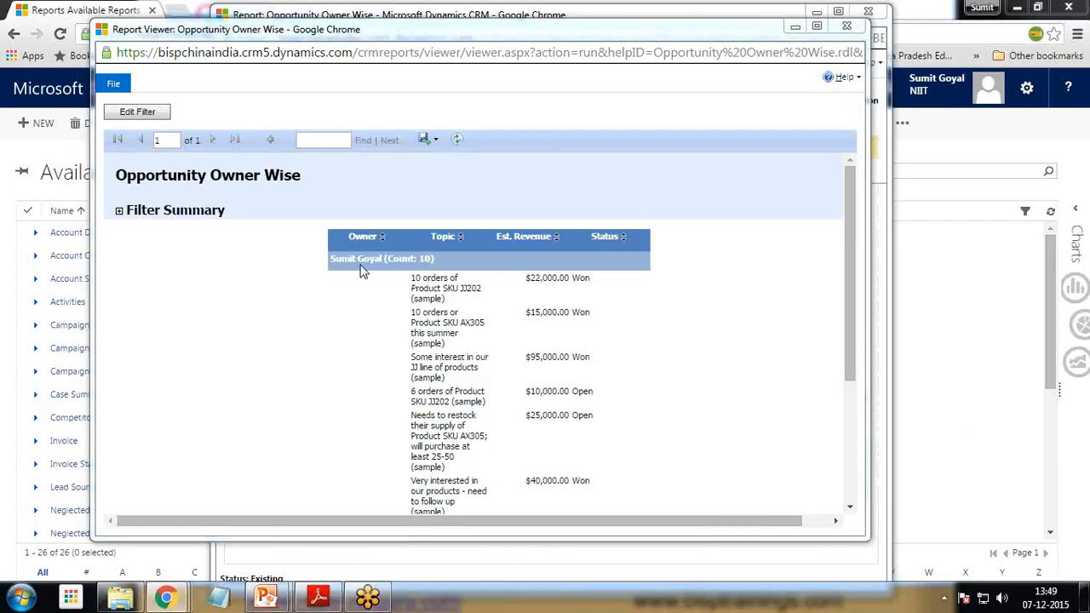
{"action": "left_click_drag", "start_coordinate": [850, 231], "coordinate": [754, 207]}
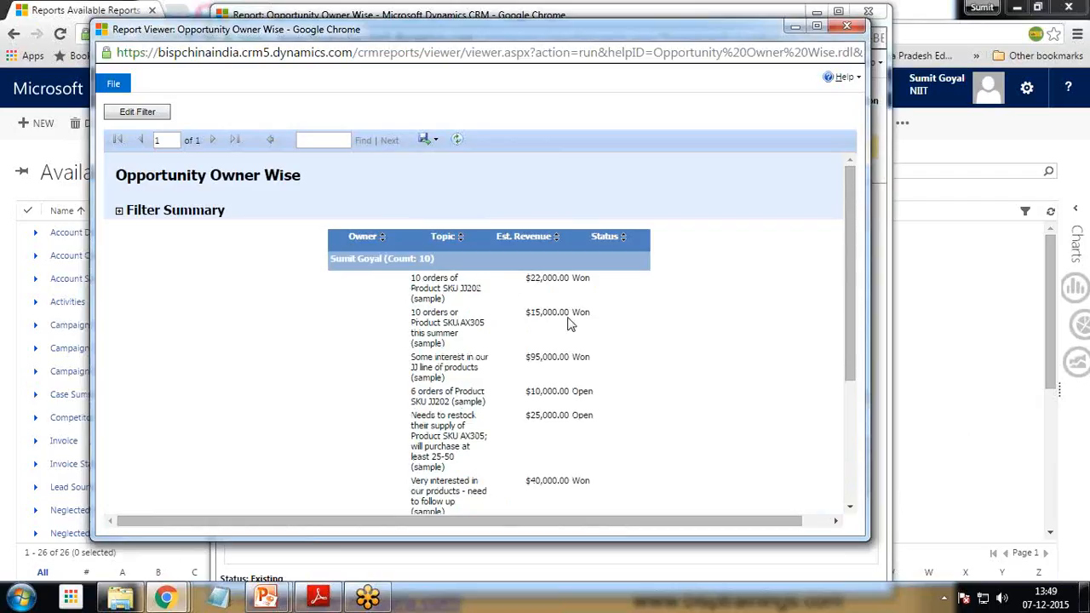
Review the full list of opportunities grouped under the owner in the report viewer.
{"action": "scroll", "coordinate": [591, 440], "scroll_direction": "down", "scroll_amount": 5}
{"action": "scroll", "coordinate": [594, 437], "scroll_direction": "up", "scroll_amount": 5}
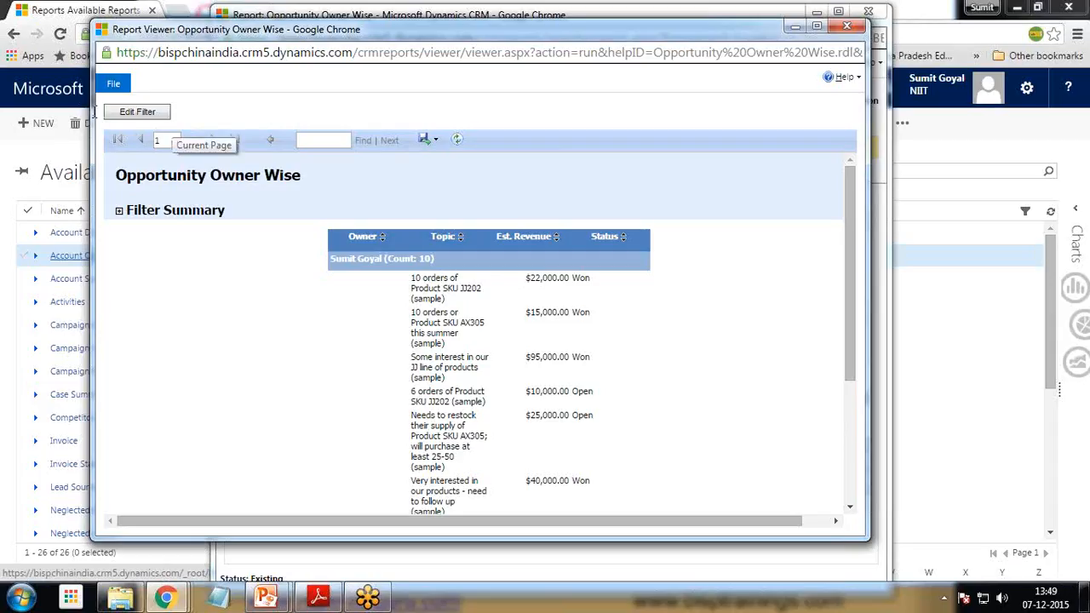
{"action": "left_click", "coordinate": [19, 597]}
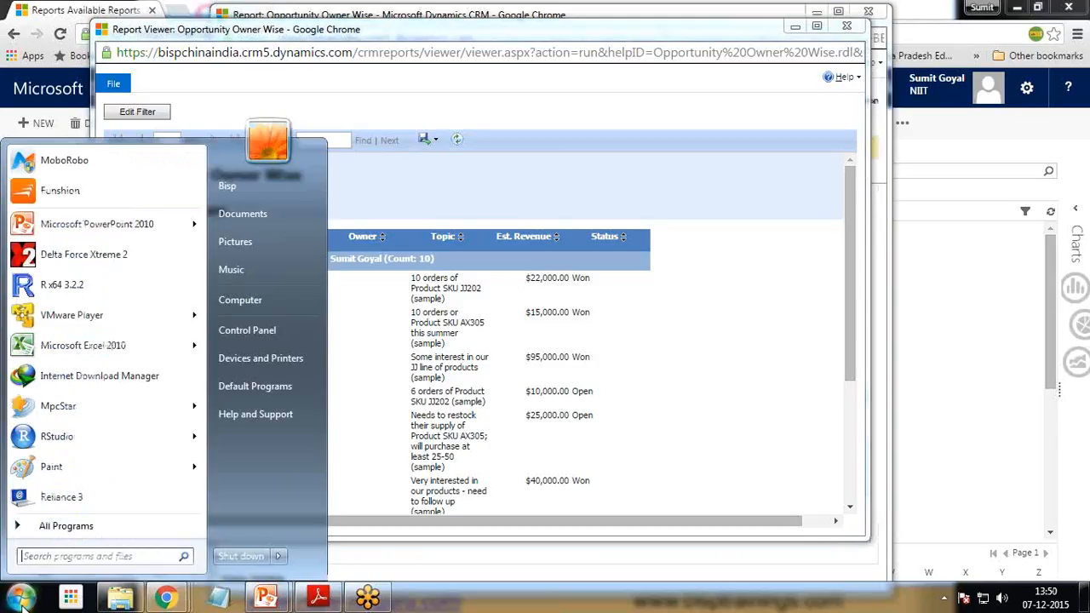
{"action": "left_click", "coordinate": [51, 529]}
{"action": "left_click_drag", "start_coordinate": [201, 300], "coordinate": [201, 331]}
{"action": "left_click", "coordinate": [107, 276]}
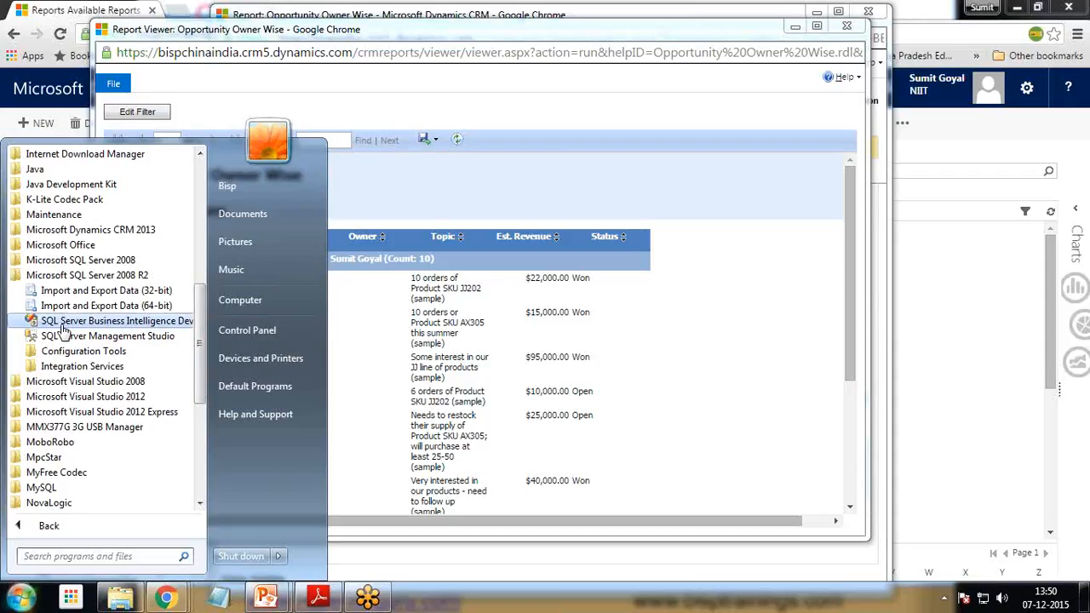
{"action": "left_click", "coordinate": [500, 40]}
Close the report viewer and download the report to the Desktop as the report definition file Opportunity Owner Wise.
{"action": "left_click", "coordinate": [847, 28]}
{"action": "left_click_drag", "start_coordinate": [495, 26], "coordinate": [372, 24]}
{"action": "left_click", "coordinate": [395, 63]}
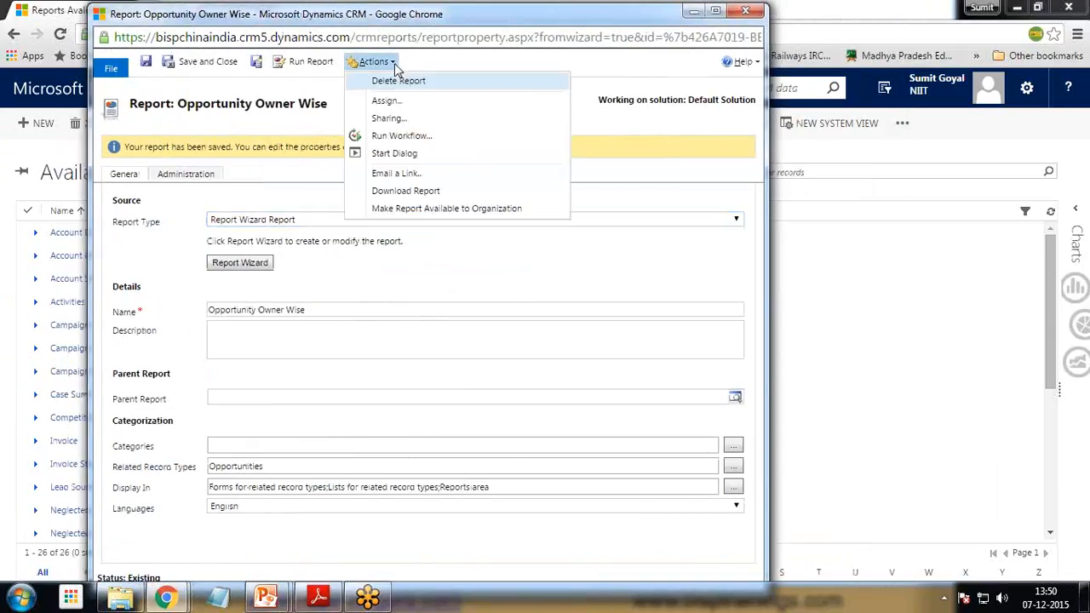
{"action": "left_click", "coordinate": [407, 192]}
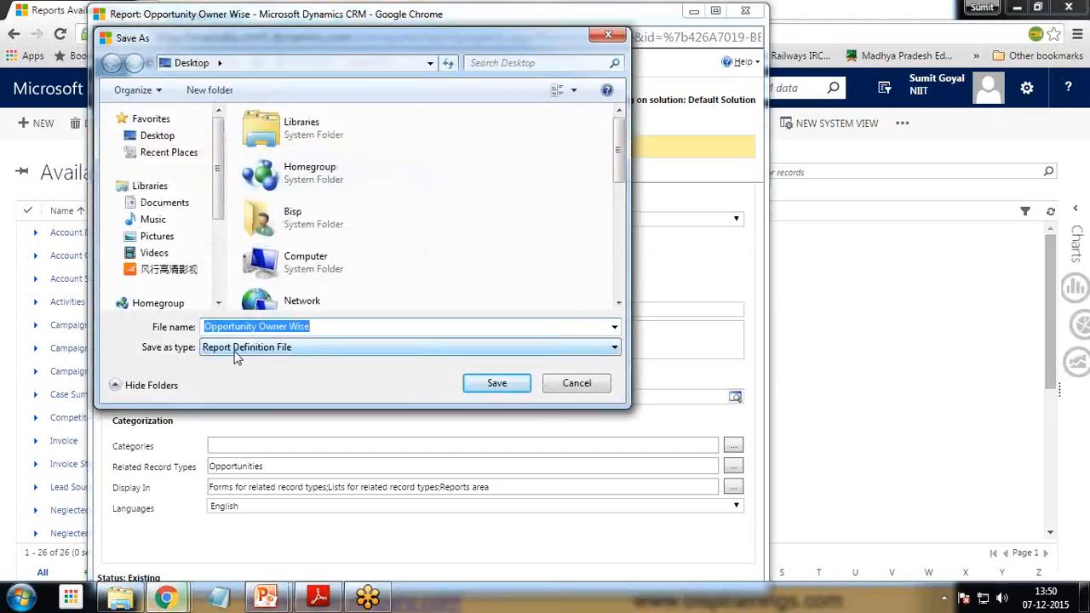
{"action": "left_click", "coordinate": [159, 140]}
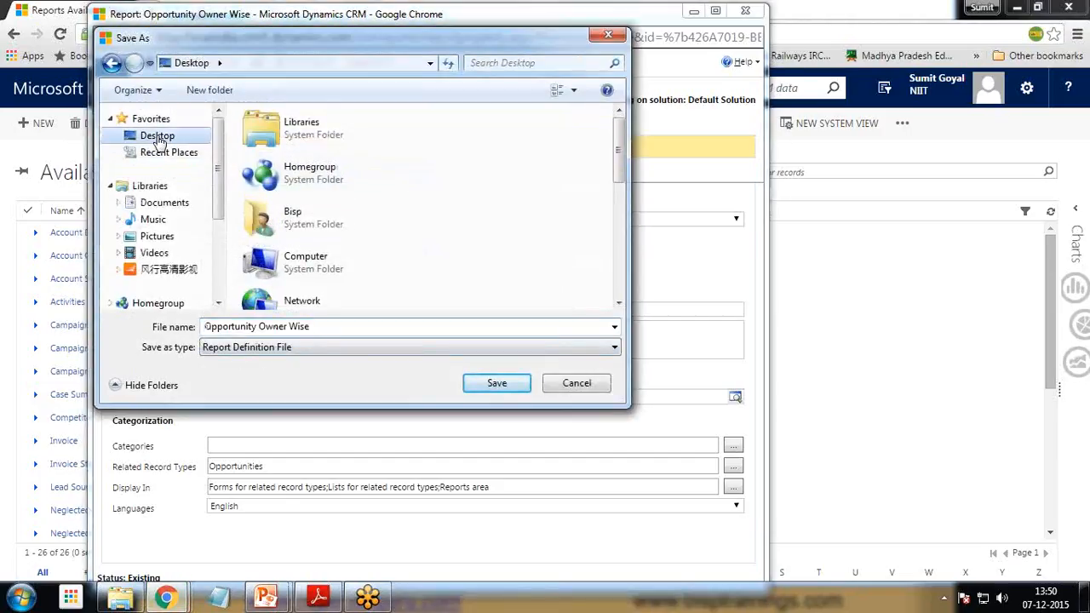
{"action": "left_click", "coordinate": [494, 385]}
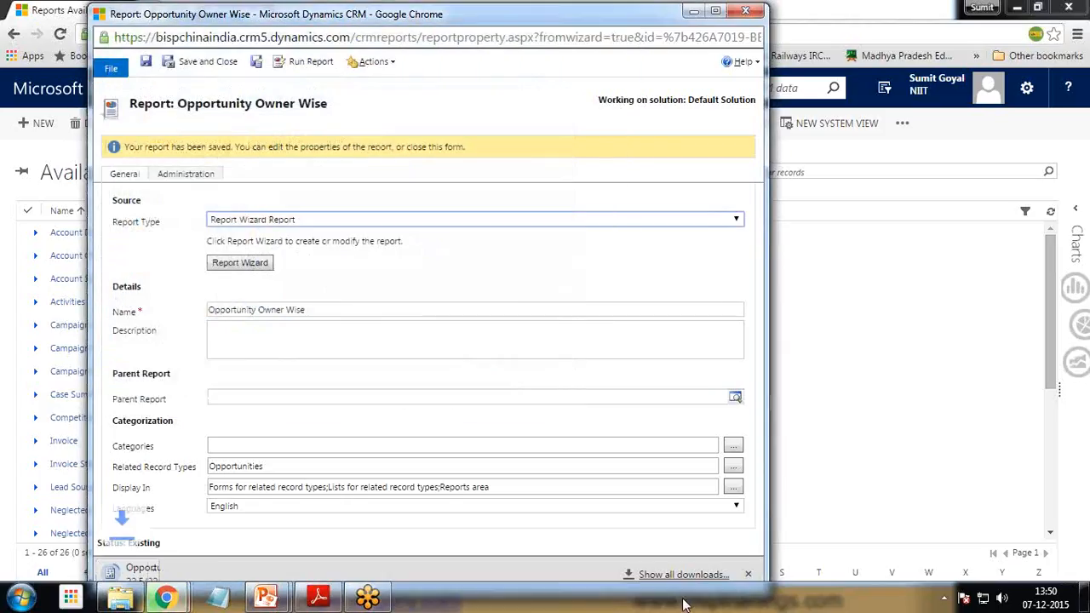
Check the file type of the downloaded Opportunity Owner Wise file on the desktop in its properties.
{"action": "left_click", "coordinate": [1084, 599]}
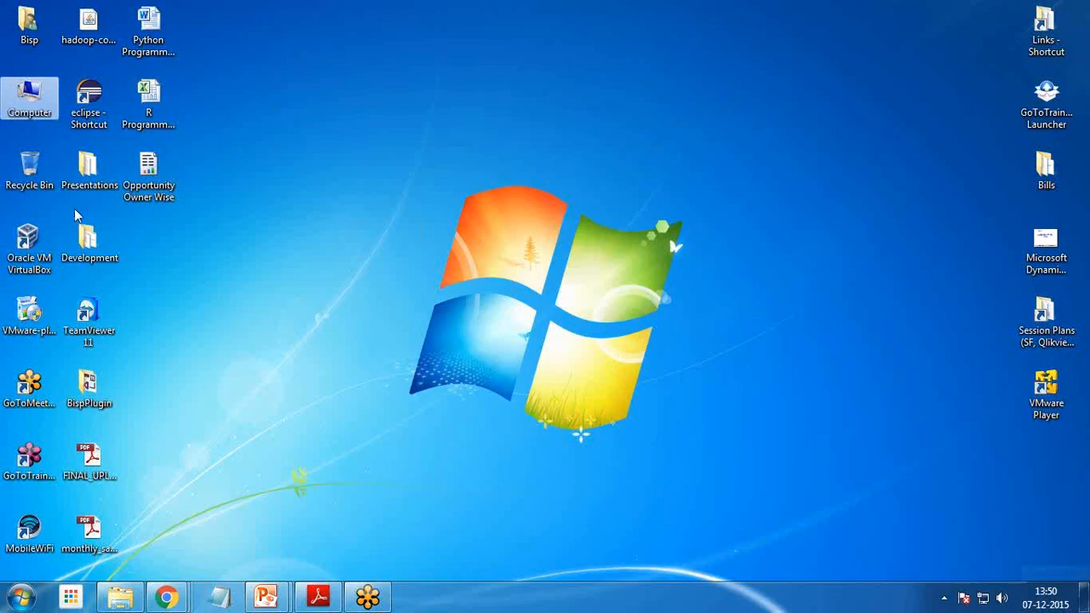
{"action": "left_click", "coordinate": [150, 175]}
{"action": "right_click", "coordinate": [149, 182]}
{"action": "left_click", "coordinate": [221, 482]}
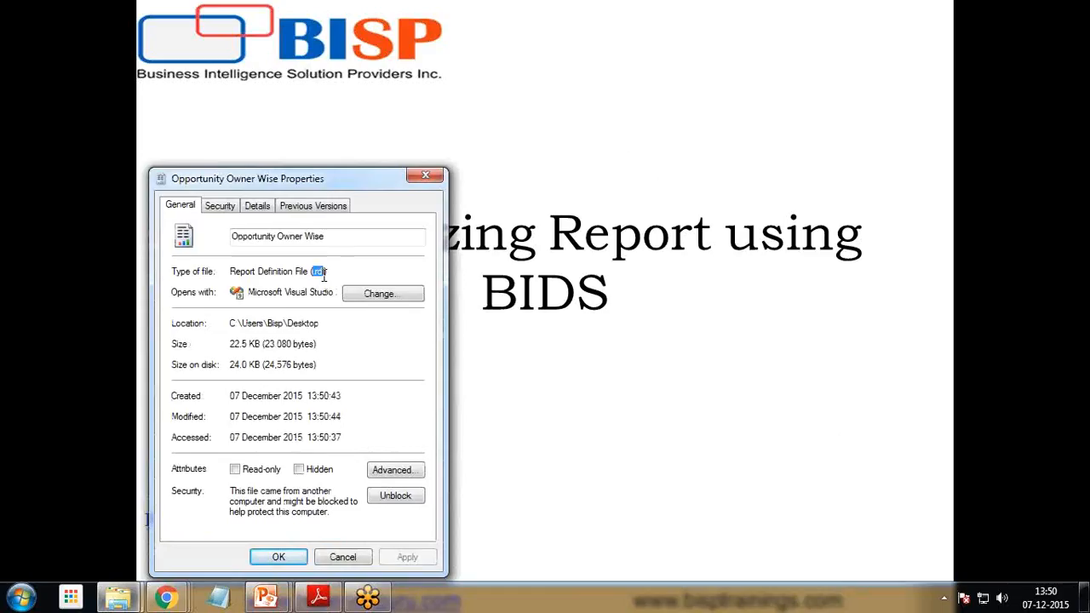
{"action": "left_click", "coordinate": [425, 175]}
{"action": "left_click", "coordinate": [610, 426]}
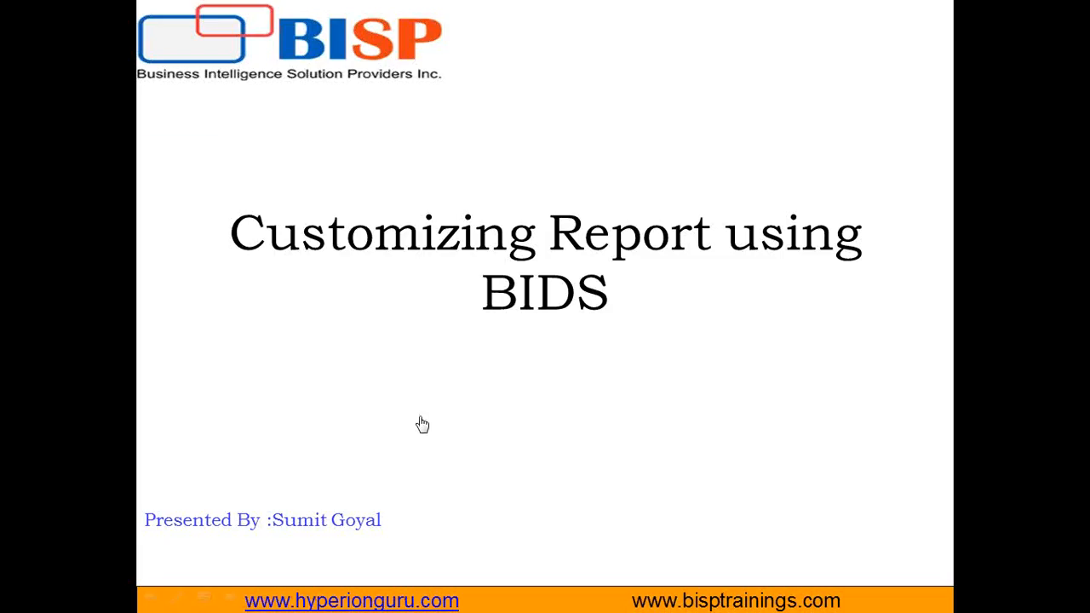
Launch SQL Server Business Intelligence Development Studio from the Microsoft SQL Server 2008 R2 programs.
{"action": "key", "text": "super"}
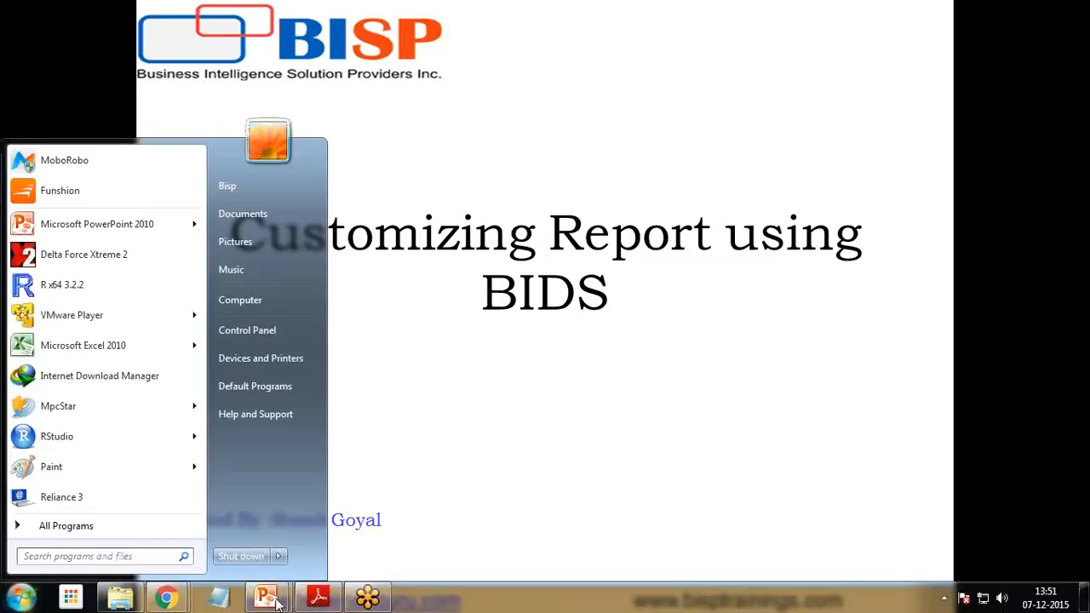
{"action": "left_click", "coordinate": [14, 599]}
{"action": "left_click", "coordinate": [31, 599]}
{"action": "left_click", "coordinate": [64, 526]}
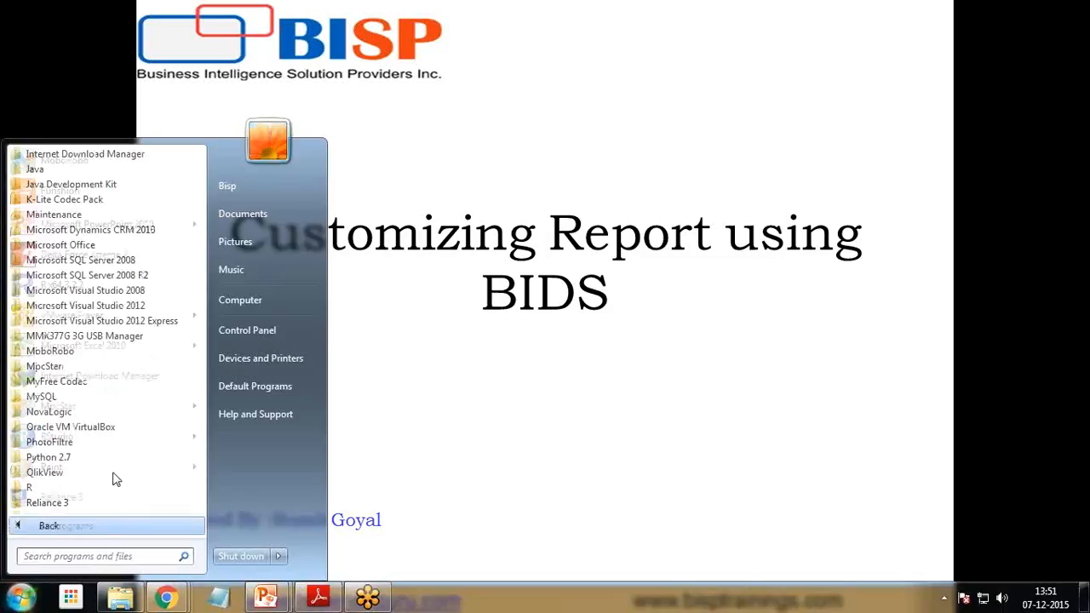
{"action": "left_click", "coordinate": [136, 275]}
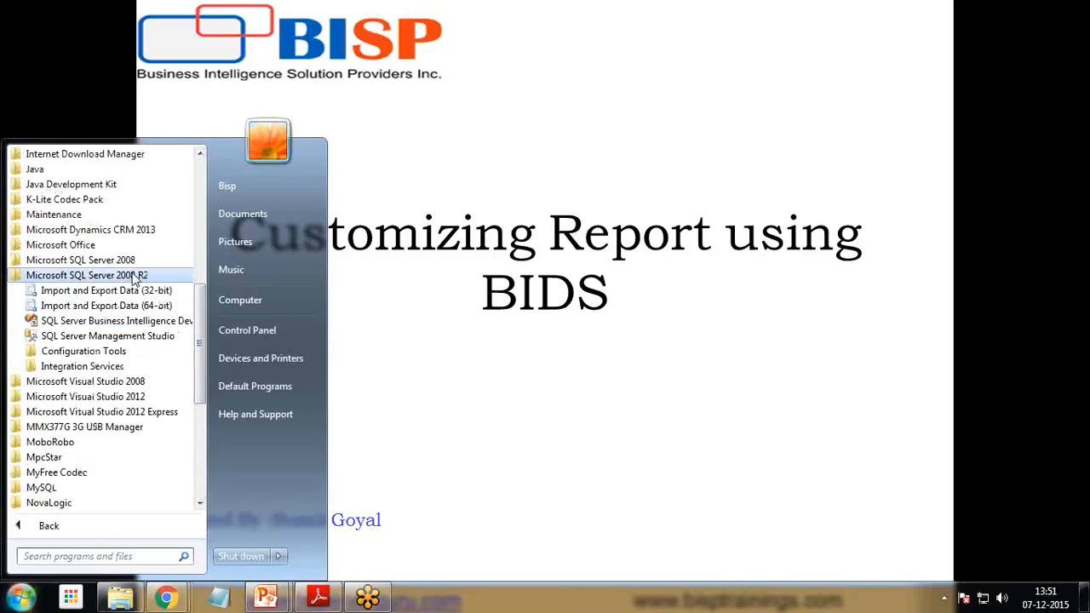
{"action": "left_click", "coordinate": [111, 322]}
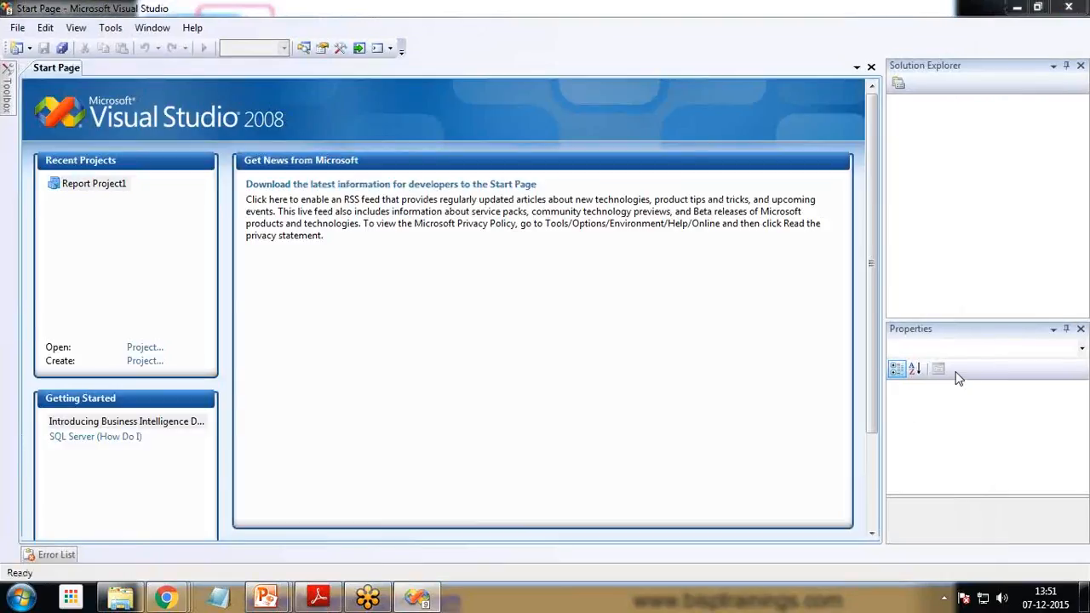
Create a new Report Server Project named Dynamic CRM Report in the default projects location.
{"action": "left_click", "coordinate": [17, 27]}
{"action": "mouse_move", "coordinate": [41, 48]}
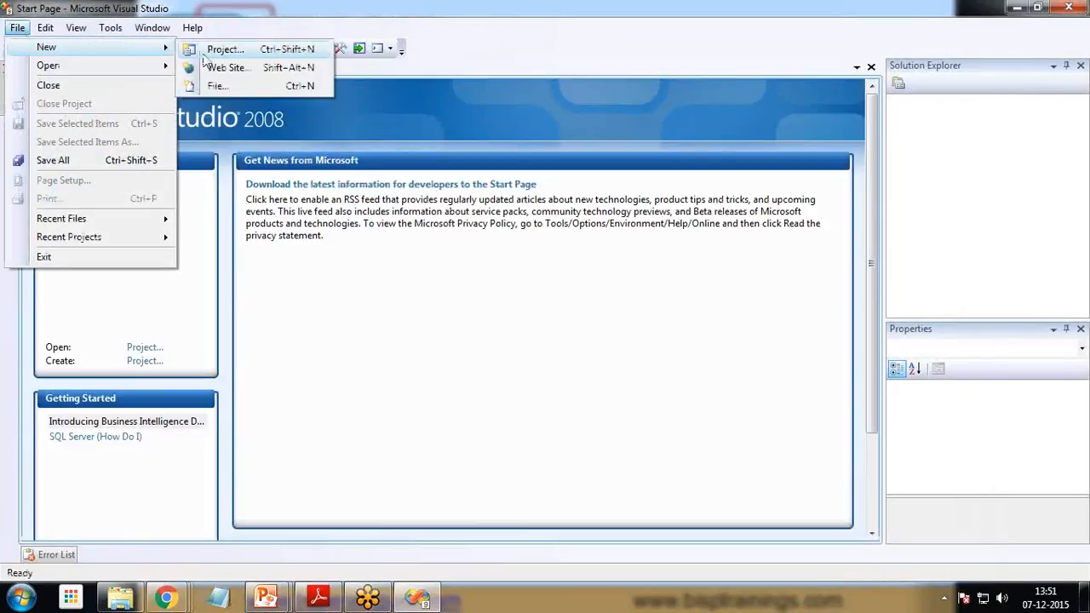
{"action": "left_click", "coordinate": [239, 49]}
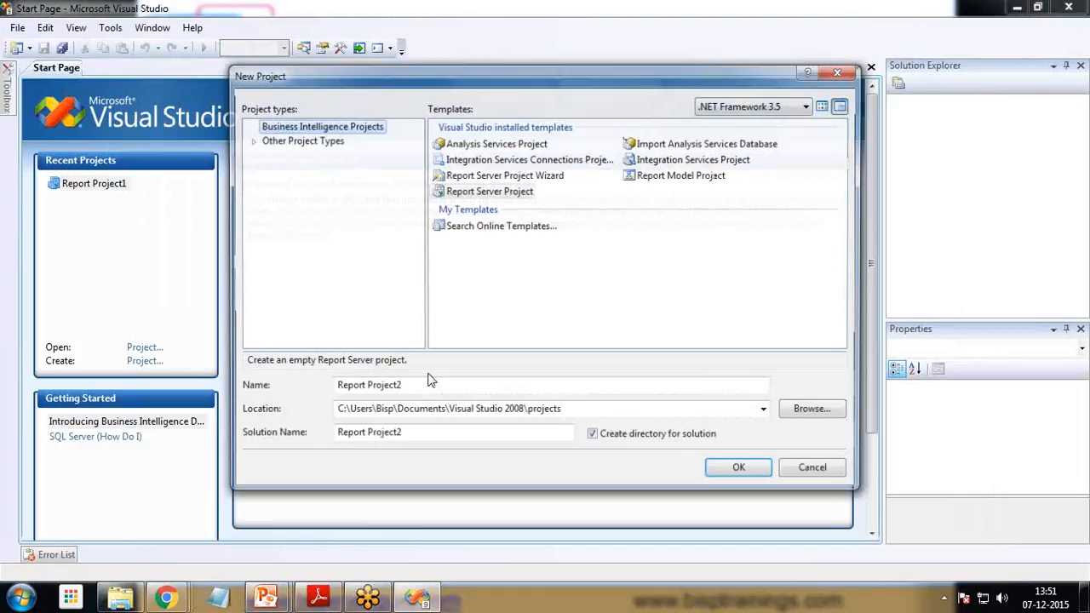
{"action": "left_click", "coordinate": [425, 387]}
{"action": "key", "text": "BackSpace"}
{"action": "key", "text": "BackSpace"}
{"action": "key", "text": "BackSpace"}
{"action": "key", "text": "BackSpace"}
{"action": "key", "text": "BackSpace"}
{"action": "key", "text": "BackSpace"}
{"action": "key", "text": "BackSpace"}
{"action": "key", "text": "BackSpace"}
{"action": "key", "text": "BackSpace"}
{"action": "key", "text": "BackSpace"}
{"action": "key", "text": "BackSpace"}
{"action": "key", "text": "BackSpace"}
{"action": "key", "text": "BackSpace"}
{"action": "key", "text": "BackSpace"}
{"action": "type", "text": "Bisp"}
{"action": "key", "text": "BackSpace"}
{"action": "key", "text": "BackSpace"}
{"action": "key", "text": "BackSpace"}
{"action": "type", "text": "Dybna"}
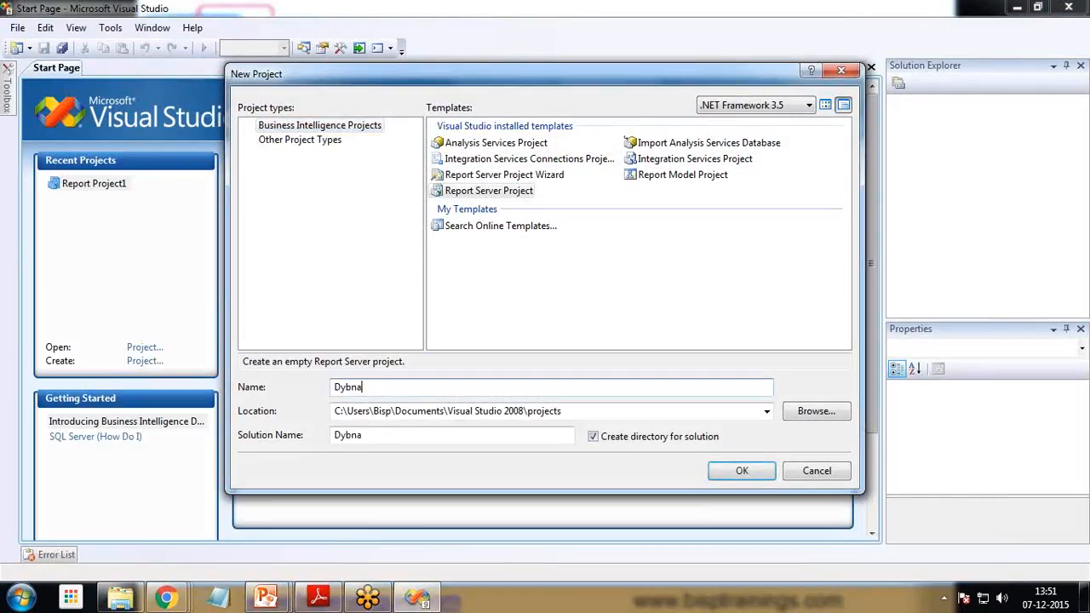
{"action": "key", "text": "BackSpace"}
{"action": "type", "text": "namic"}
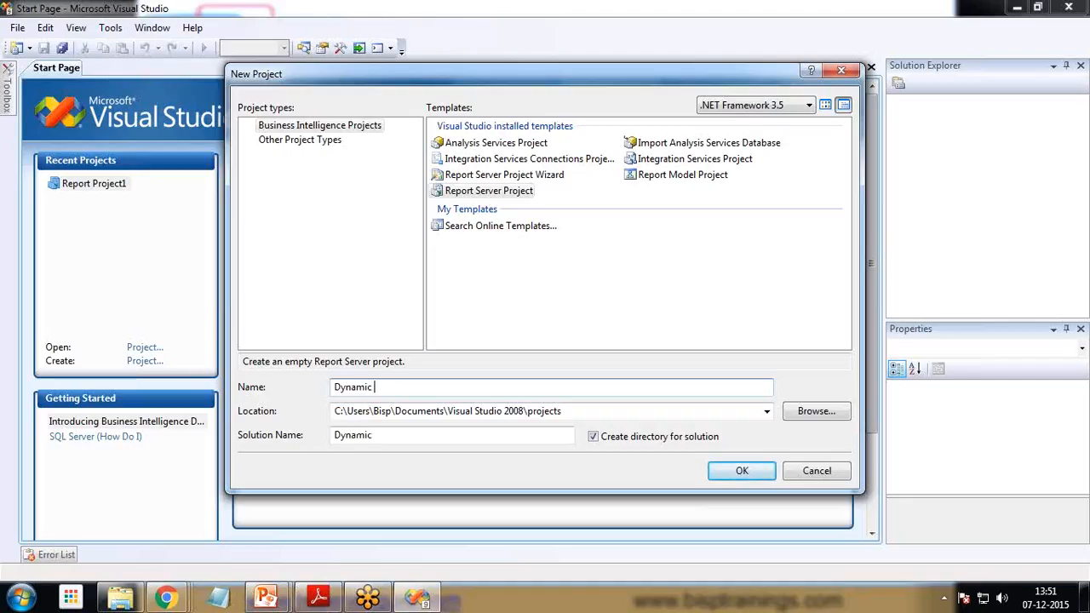
{"action": "type", "text": " CRM Report"}
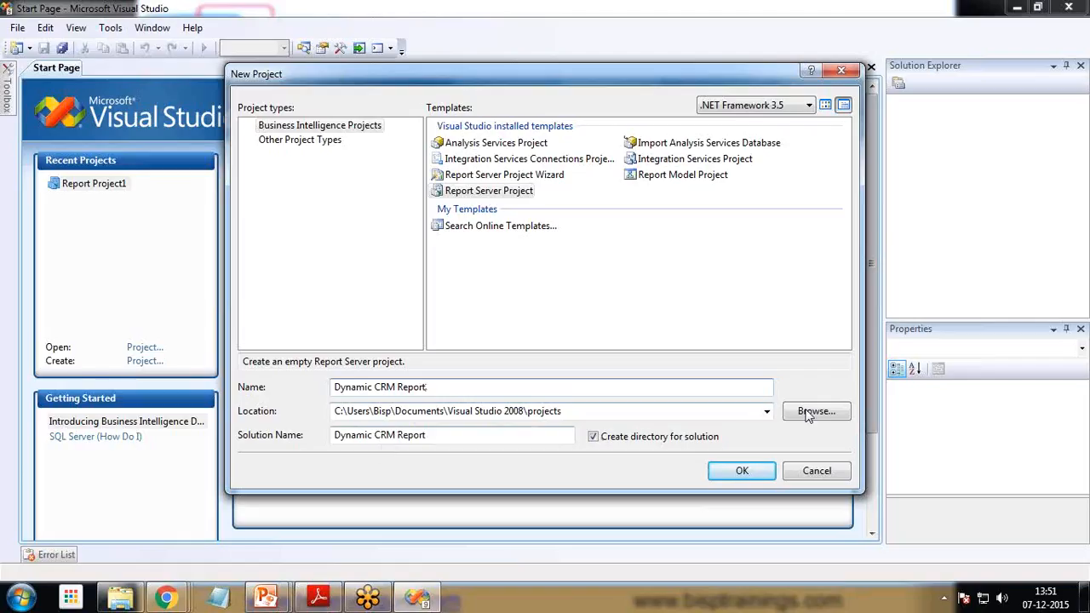
{"action": "left_click", "coordinate": [490, 191]}
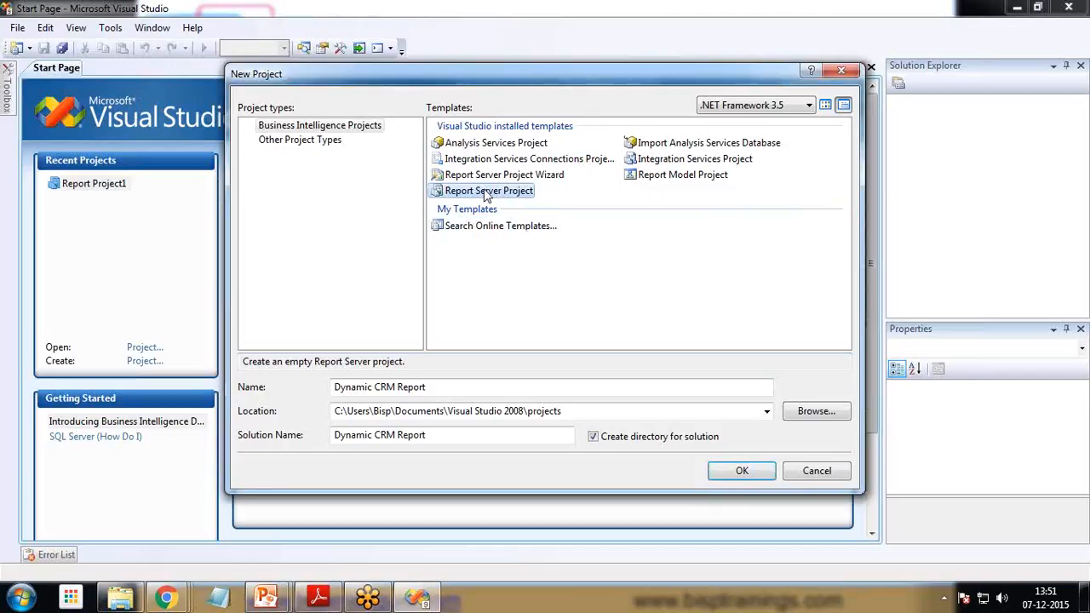
{"action": "left_click", "coordinate": [757, 473]}
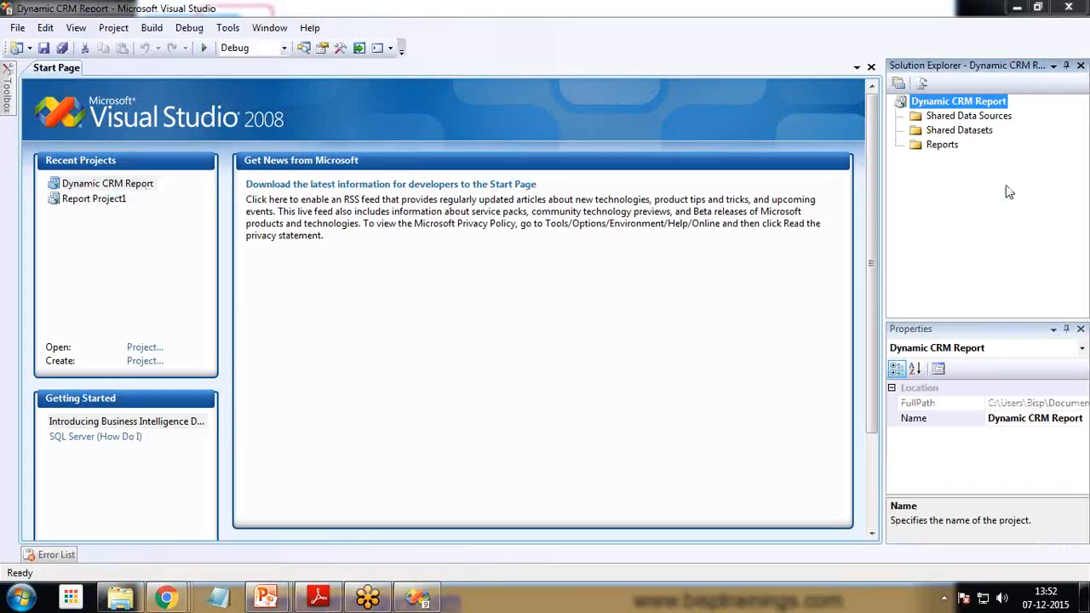
Add the existing Opportunity Owner Wise report file from the Desktop to the project's Reports folder.
{"action": "left_click", "coordinate": [944, 145]}
{"action": "left_click", "coordinate": [948, 132]}
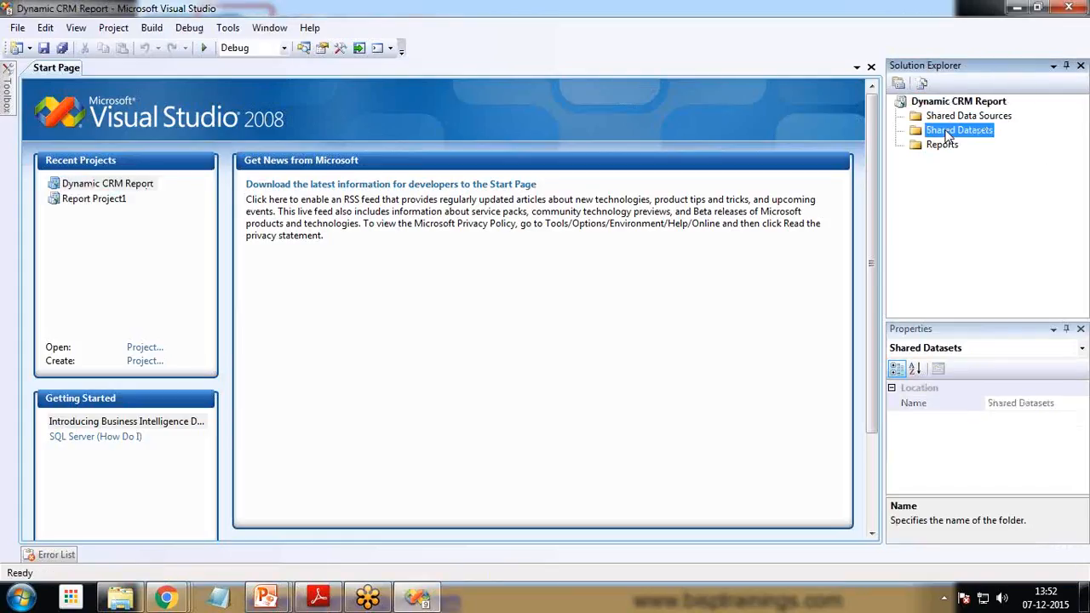
{"action": "left_click", "coordinate": [947, 119]}
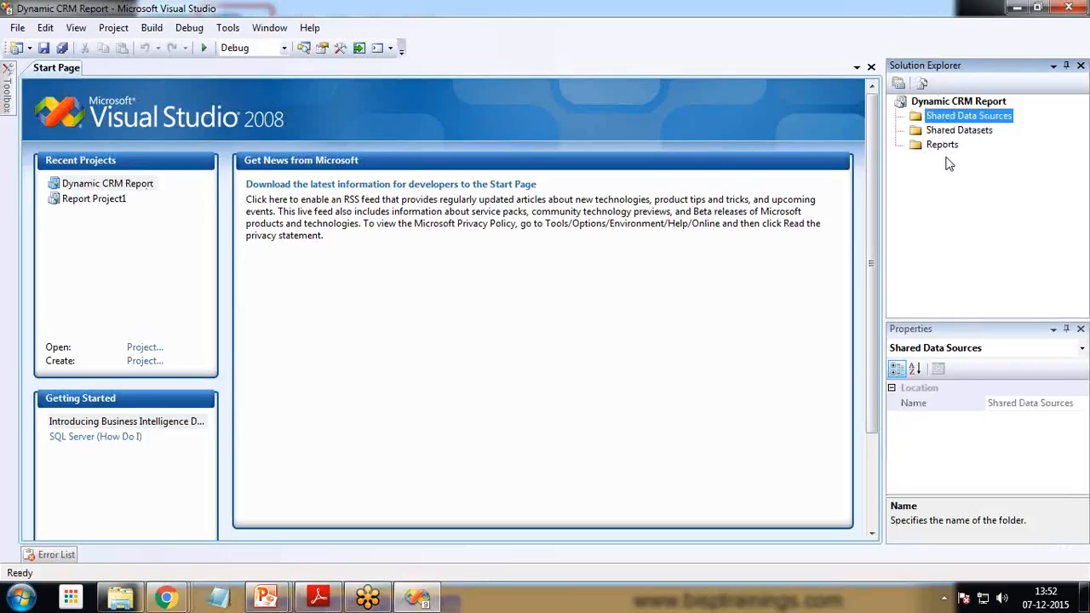
{"action": "left_click", "coordinate": [941, 146]}
{"action": "right_click", "coordinate": [941, 146]}
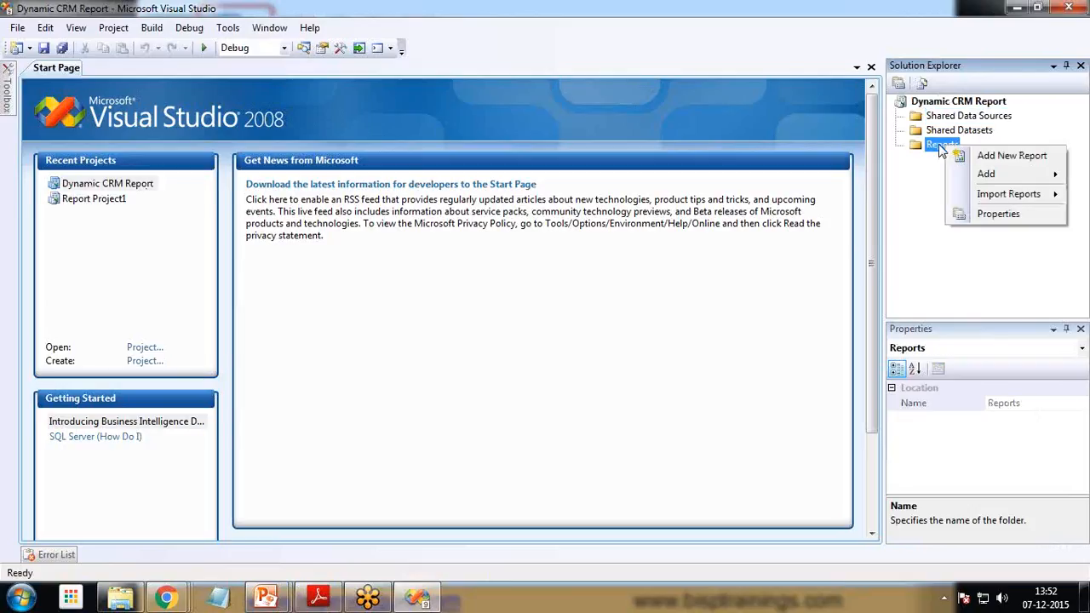
{"action": "mouse_move", "coordinate": [986, 174]}
{"action": "left_click", "coordinate": [887, 199]}
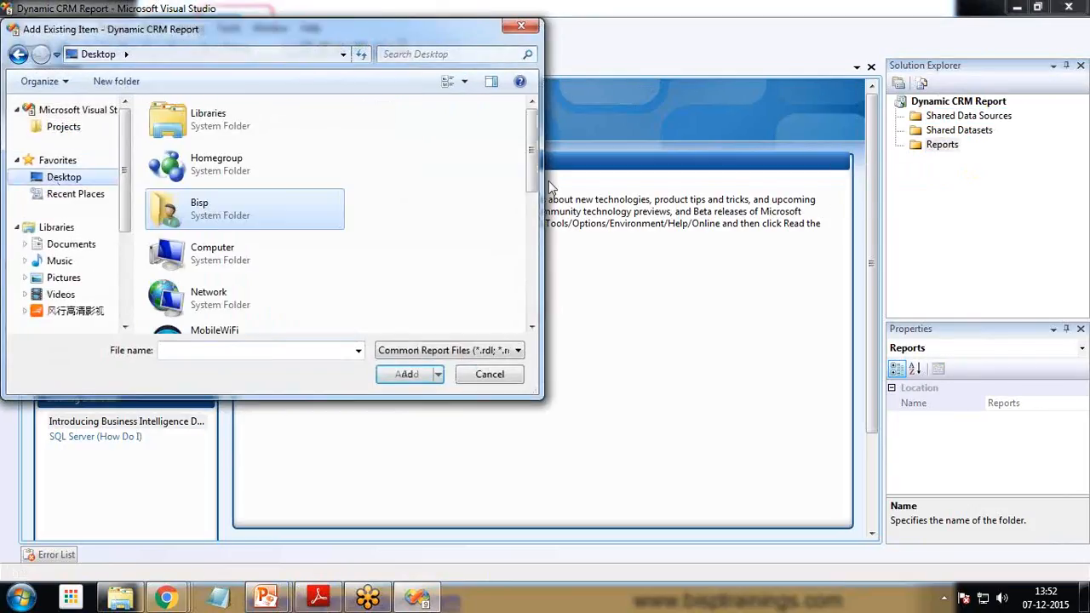
{"action": "scroll", "coordinate": [532, 189], "scroll_direction": "down", "scroll_amount": 5}
{"action": "left_click", "coordinate": [237, 263]}
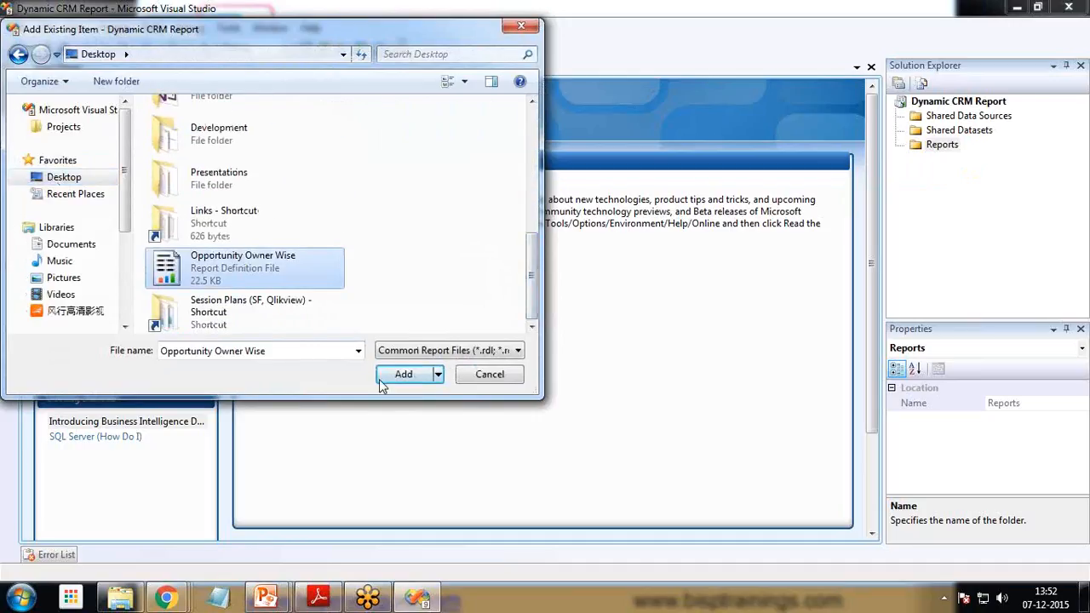
{"action": "left_click", "coordinate": [460, 353]}
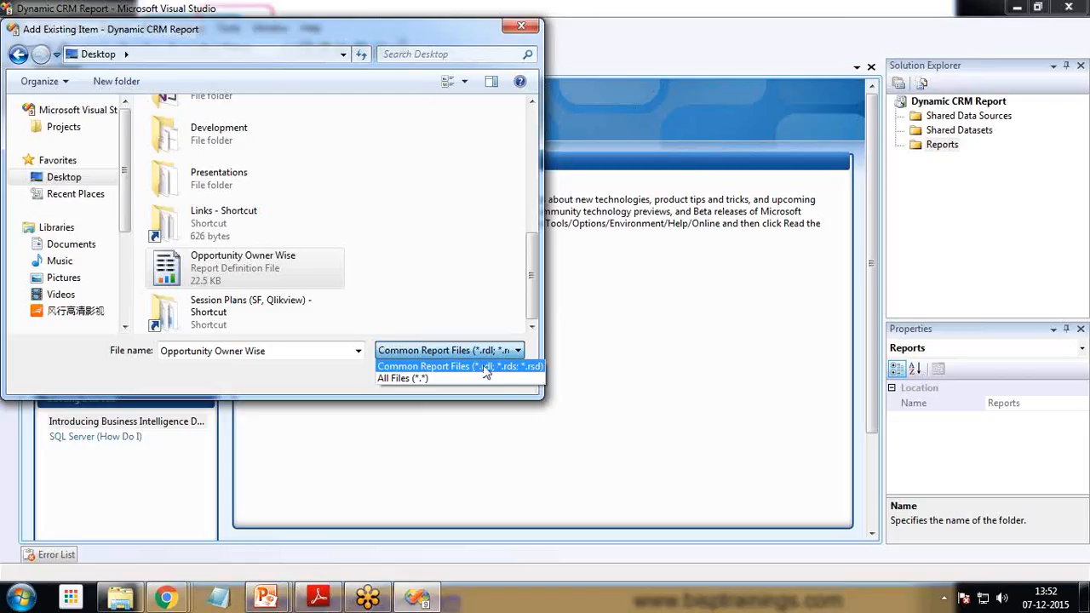
{"action": "left_click", "coordinate": [452, 366]}
{"action": "left_click", "coordinate": [404, 373]}
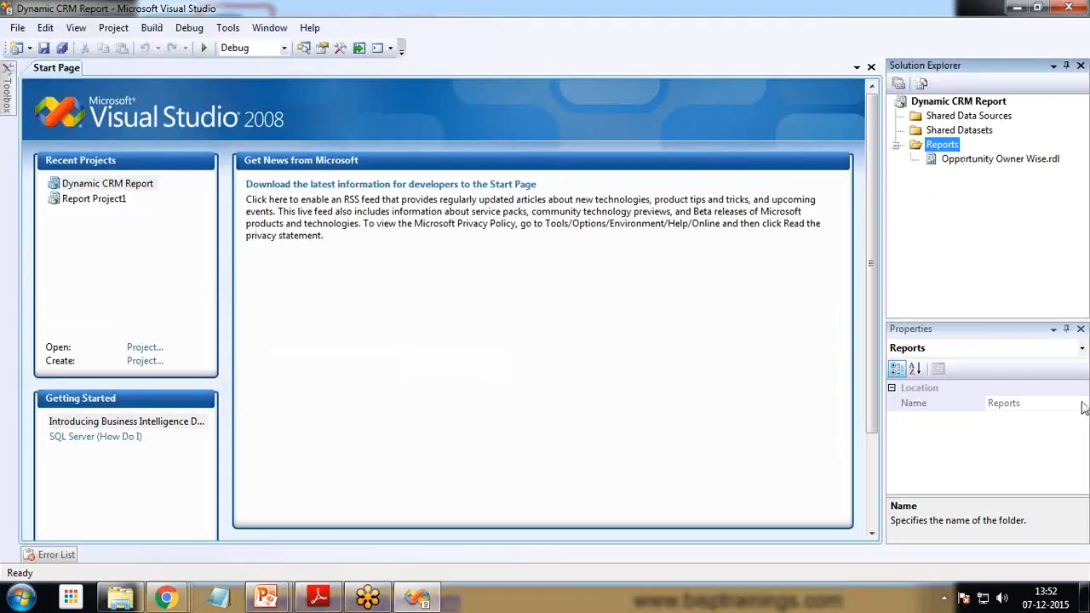
Open the Opportunity Owner Wise report in design view and examine its data sources, parameters, built-in fields and dataset fields.
{"action": "key", "text": "alt+Tab"}
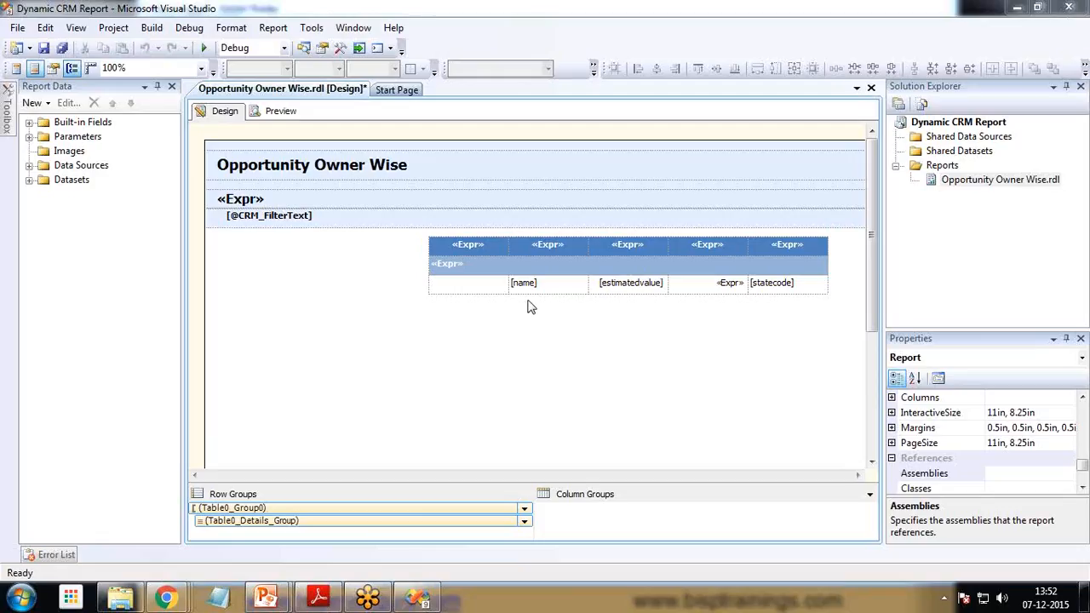
{"action": "left_click", "coordinate": [31, 166]}
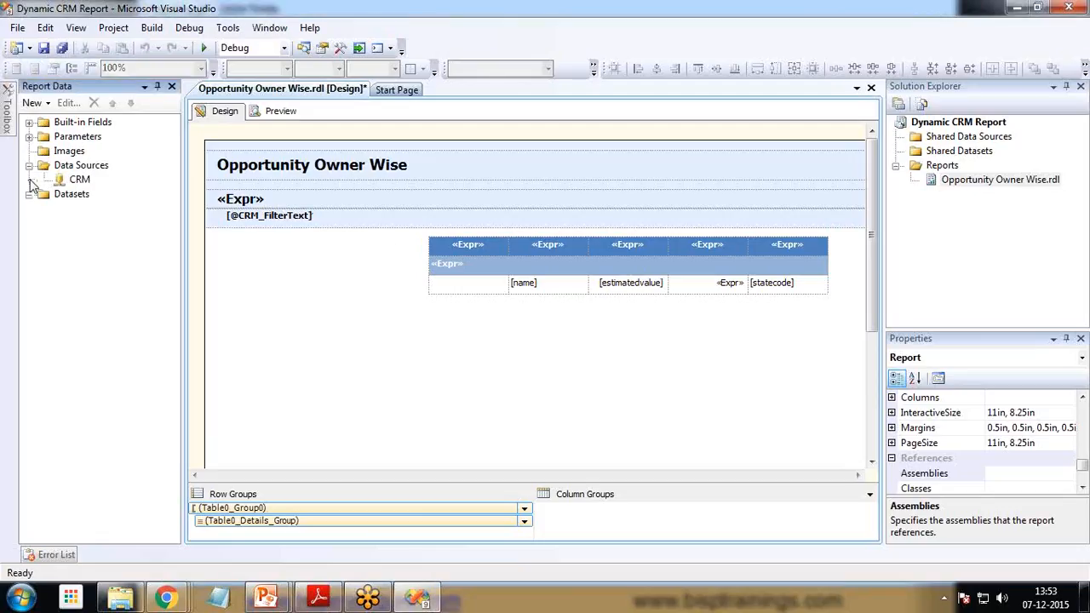
{"action": "left_click", "coordinate": [30, 137]}
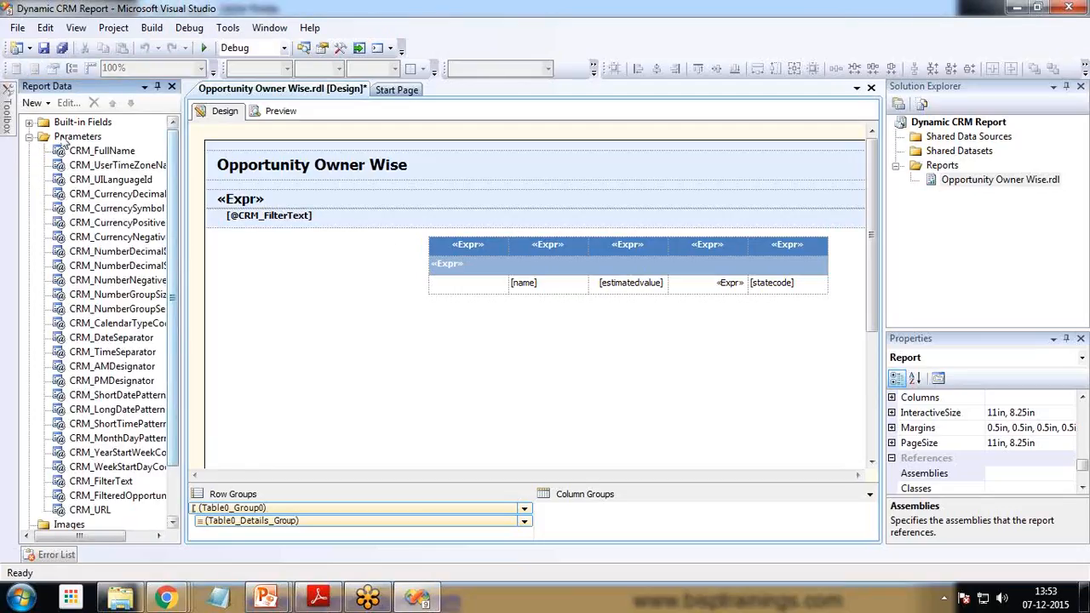
{"action": "left_click", "coordinate": [30, 137]}
{"action": "left_click", "coordinate": [29, 123]}
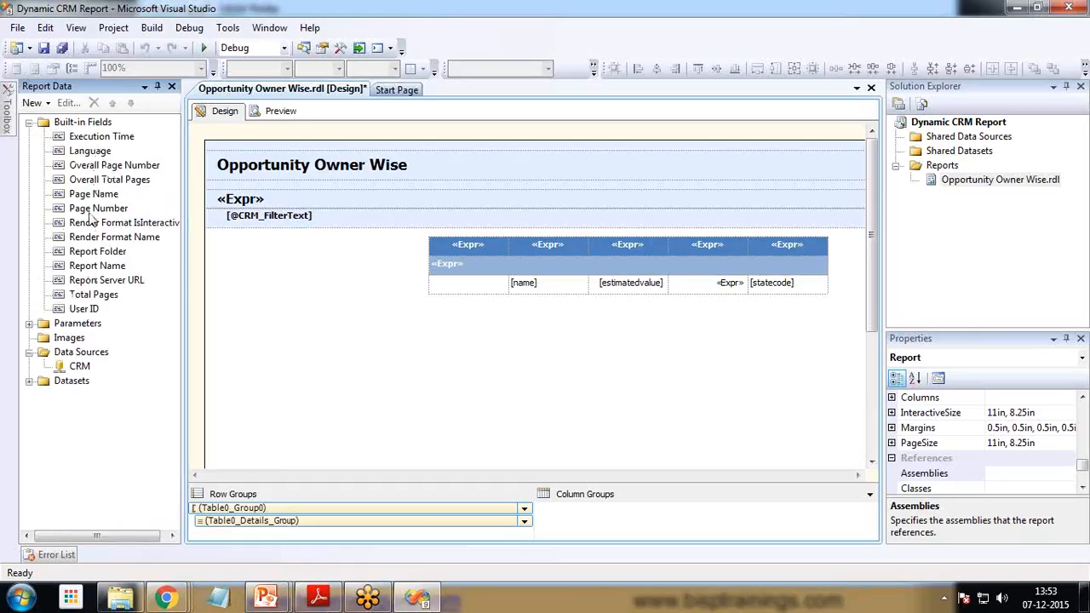
{"action": "left_click", "coordinate": [30, 122]}
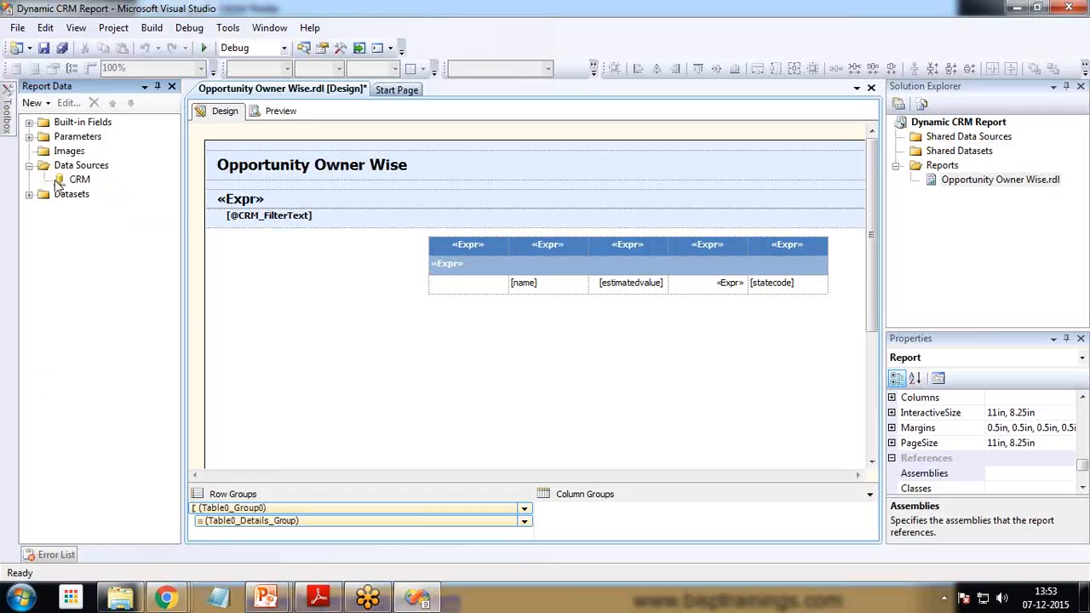
{"action": "left_click", "coordinate": [69, 155]}
{"action": "left_click", "coordinate": [30, 194]}
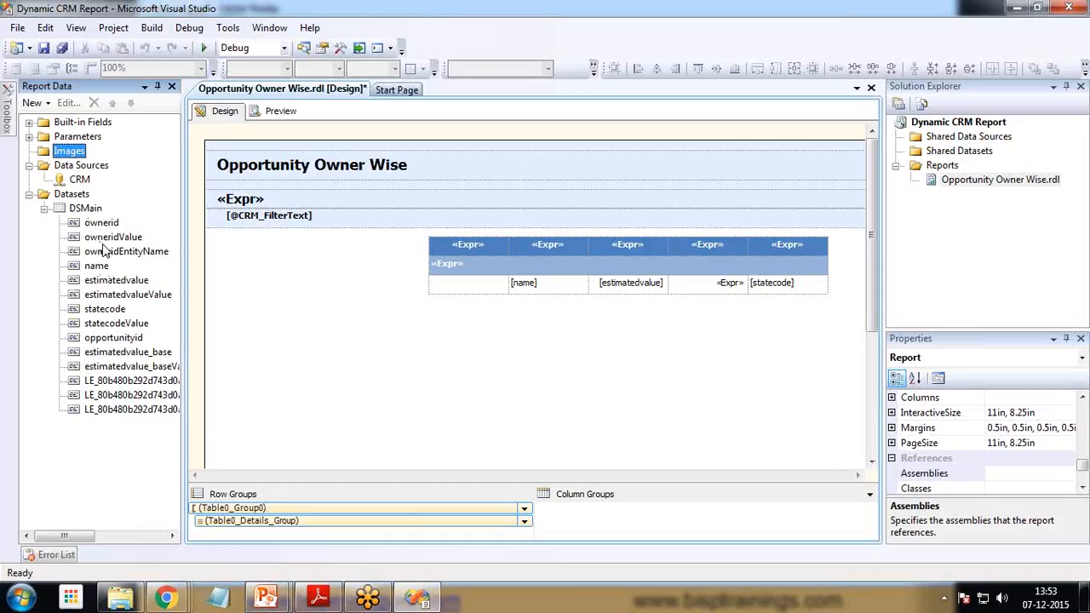
{"action": "left_click", "coordinate": [29, 195]}
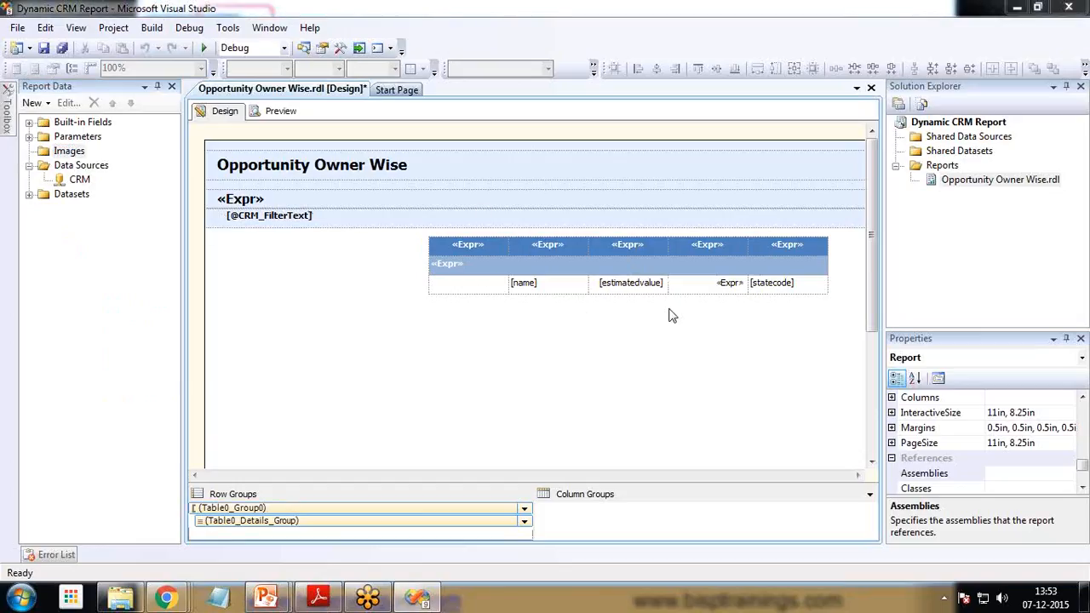
Open the CRM data source's properties and examine the available connection types and its connection string.
{"action": "left_click", "coordinate": [80, 180]}
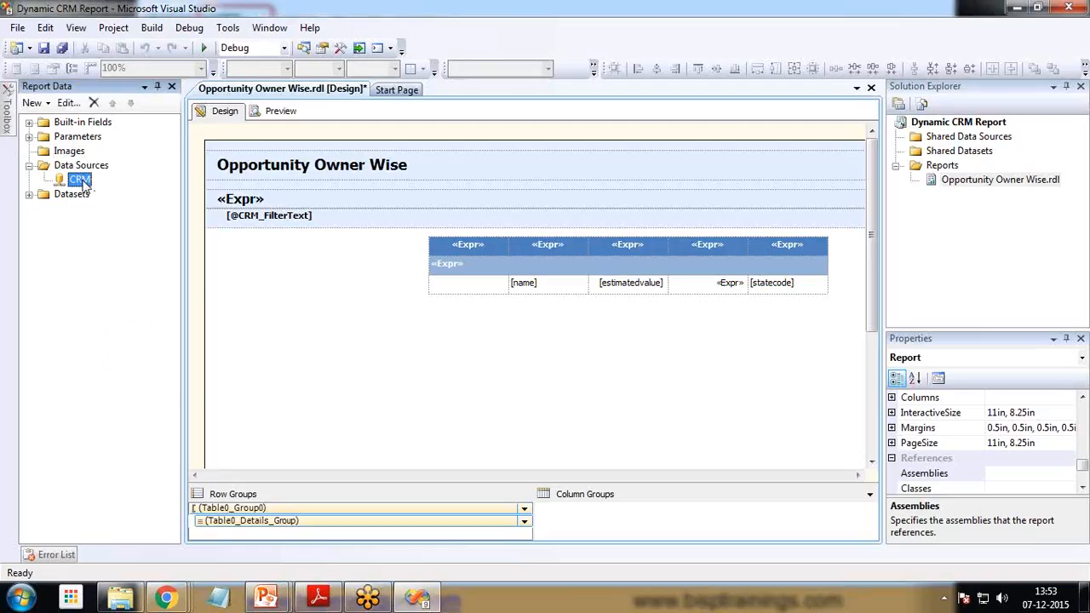
{"action": "double_click", "coordinate": [82, 180]}
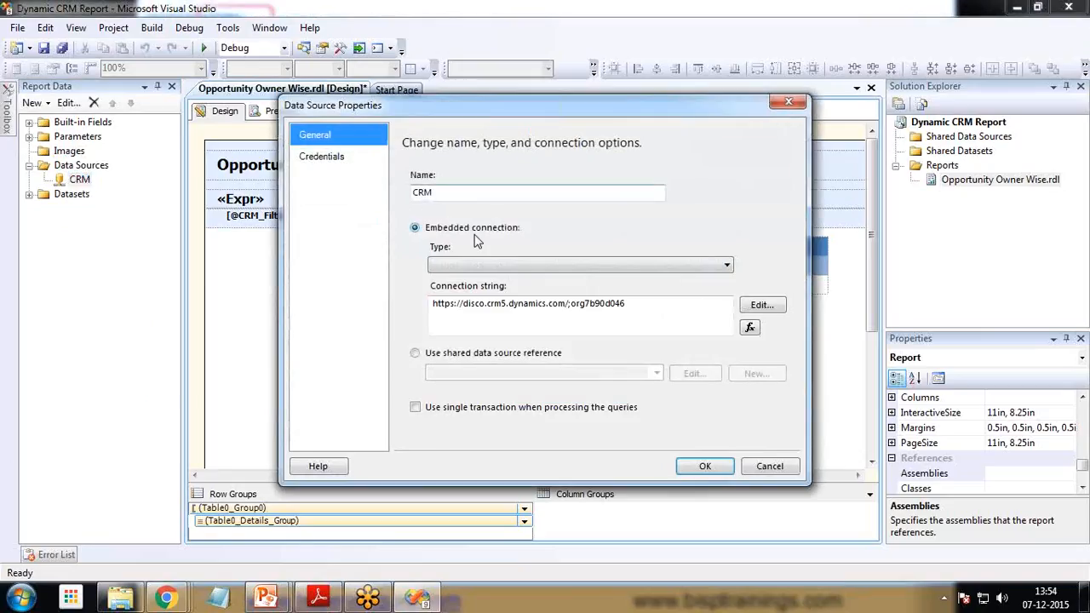
{"action": "left_click", "coordinate": [475, 266]}
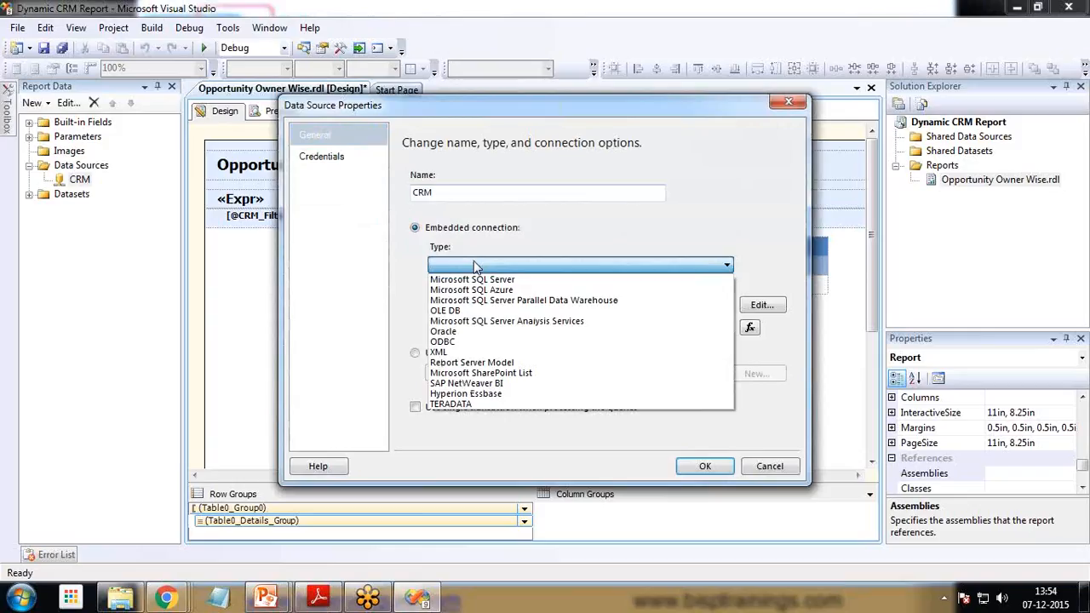
{"action": "left_click", "coordinate": [566, 227]}
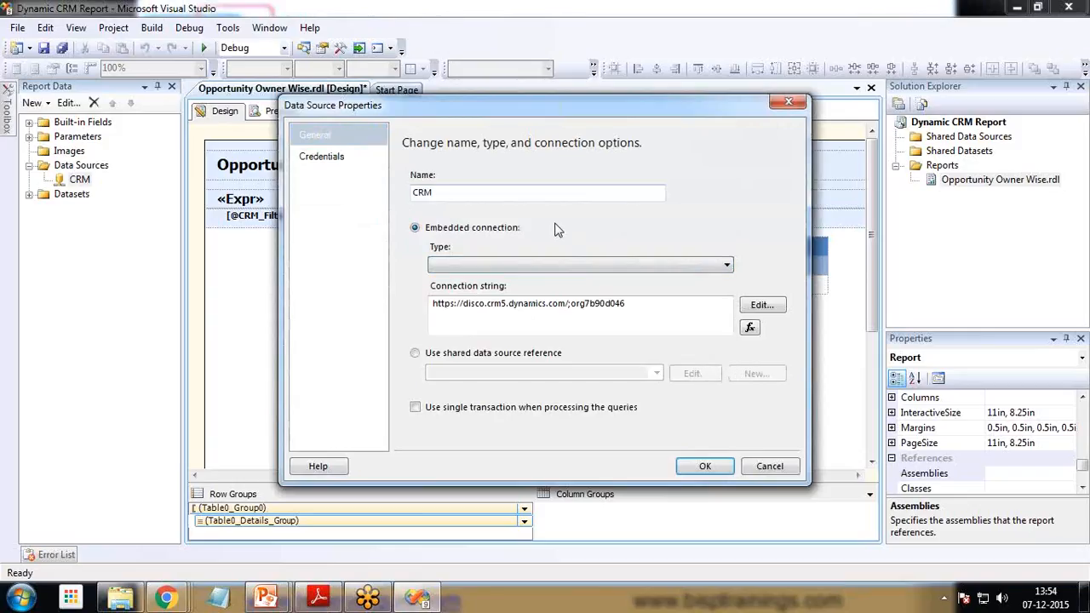
{"action": "left_click_drag", "start_coordinate": [468, 304], "coordinate": [610, 305]}
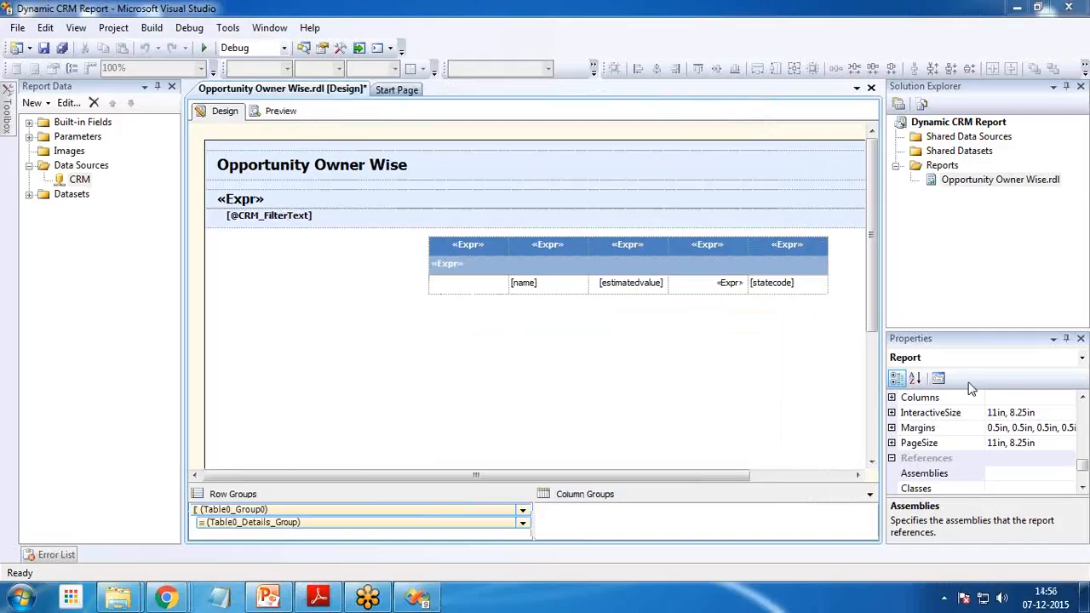
Reopen the CRM data source's properties, set its embedded connection type to Microsoft Dynamics CRM Fetch, and check the connection string.
{"action": "double_click", "coordinate": [79, 168]}
{"action": "left_click", "coordinate": [29, 166]}
{"action": "double_click", "coordinate": [80, 179]}
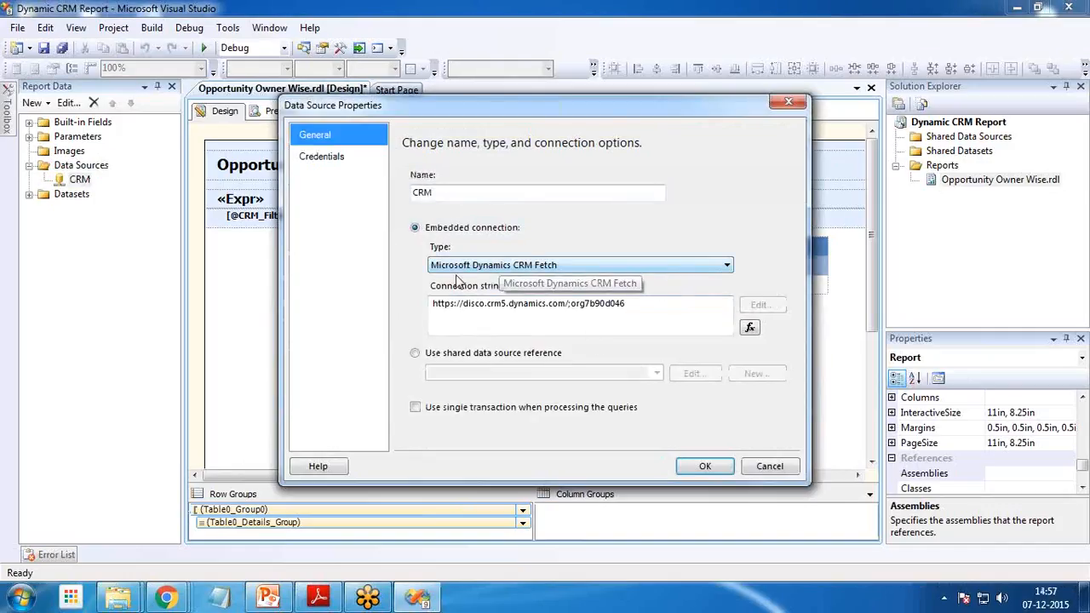
{"action": "left_click", "coordinate": [557, 265]}
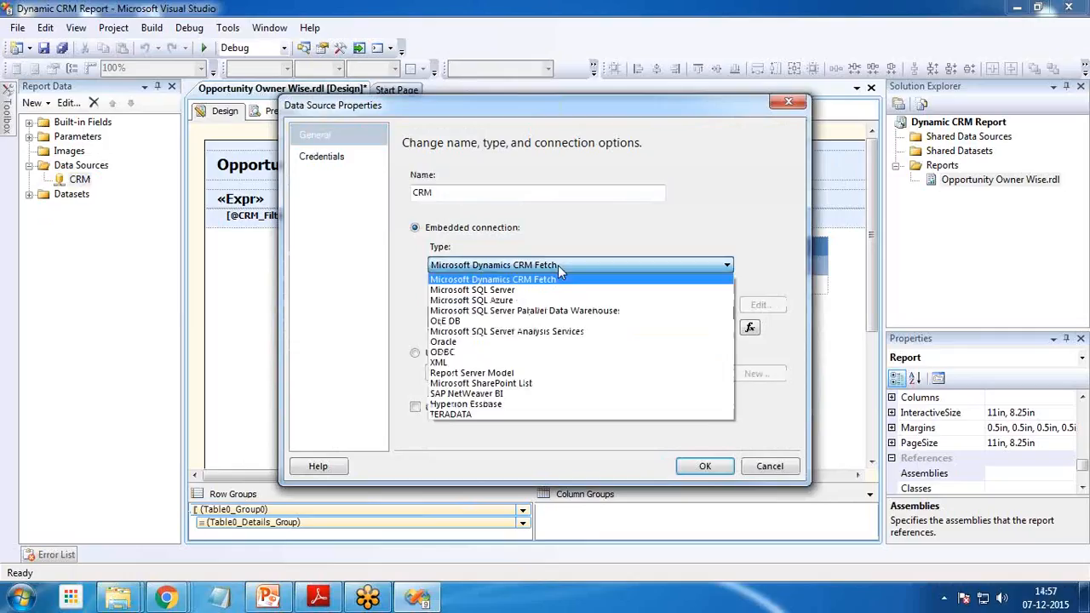
{"action": "left_click", "coordinate": [516, 281]}
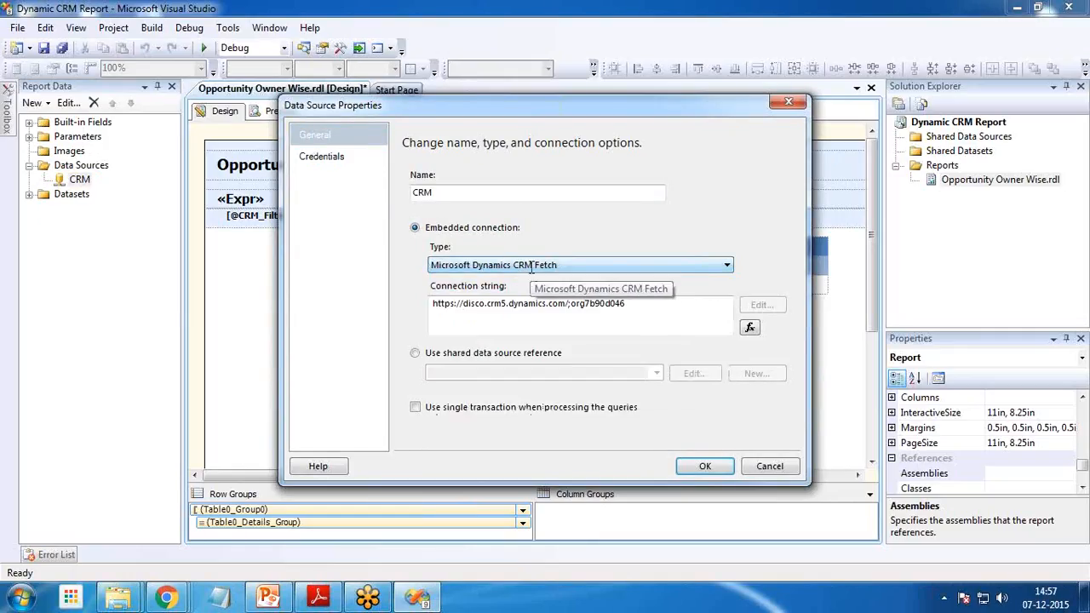
{"action": "mouse_move", "coordinate": [570, 304]}
{"action": "left_mouse_down"}
{"action": "mouse_move", "coordinate": [637, 304]}
{"action": "mouse_move", "coordinate": [566, 304]}
{"action": "left_mouse_up"}
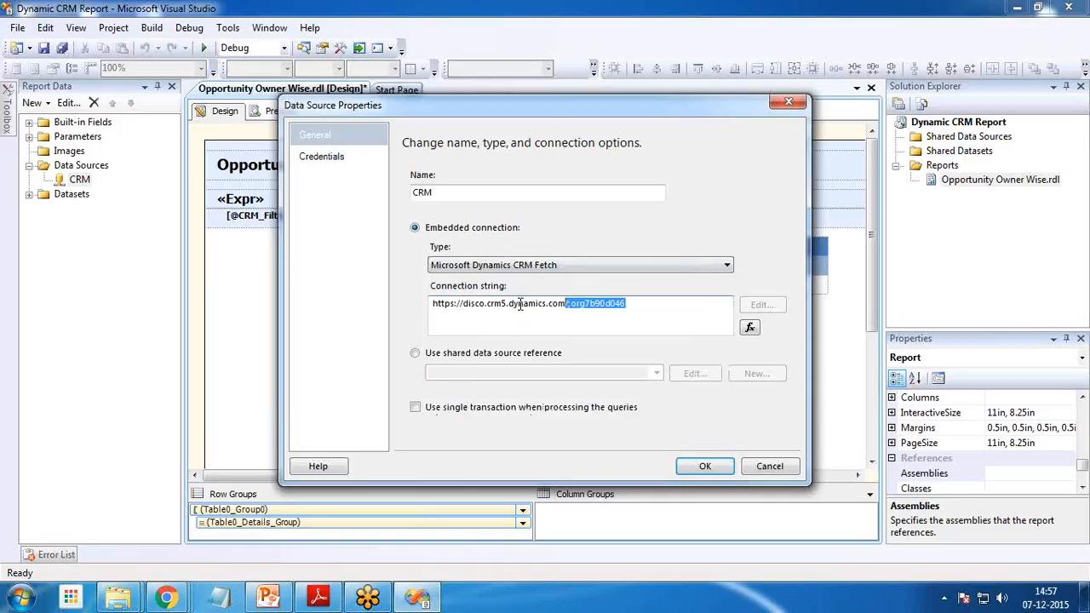
{"action": "left_click_drag", "start_coordinate": [640, 305], "coordinate": [430, 305]}
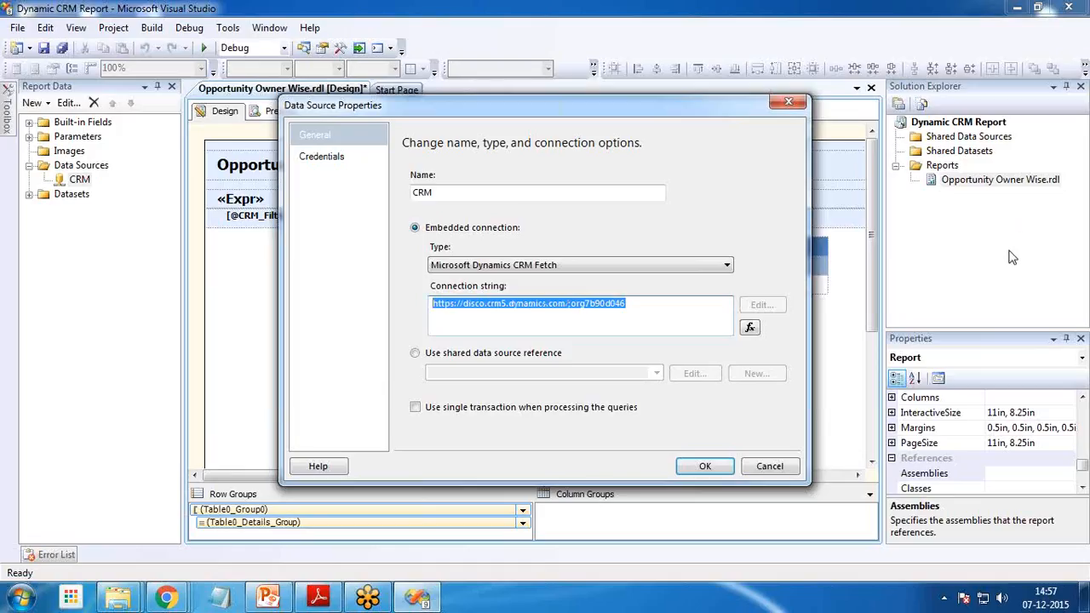
Switch to Dynamics CRM in Chrome and look up the organization's unique name and discovery endpoint in the Developer Resources under Customizations.
{"action": "key", "text": "alt+Tab"}
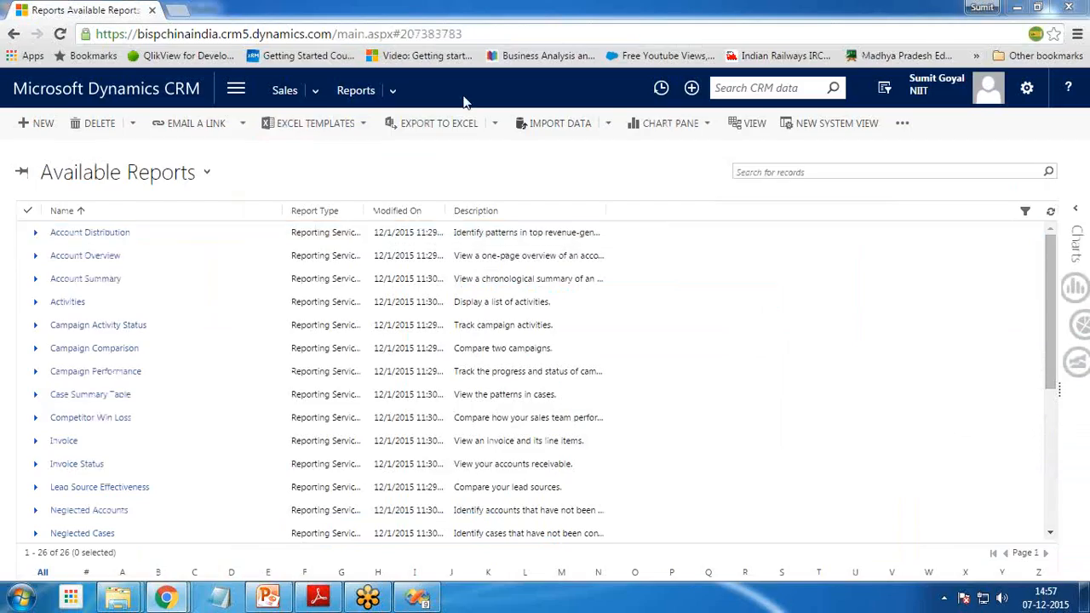
{"action": "left_click", "coordinate": [236, 92]}
{"action": "left_click", "coordinate": [563, 135]}
{"action": "left_click", "coordinate": [240, 243]}
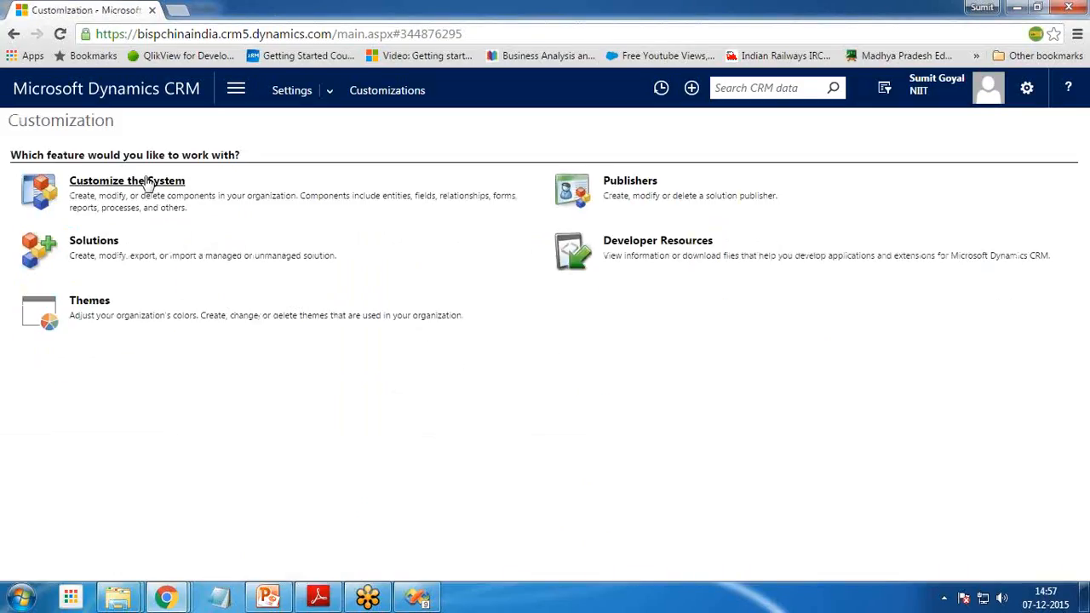
{"action": "left_click", "coordinate": [634, 248]}
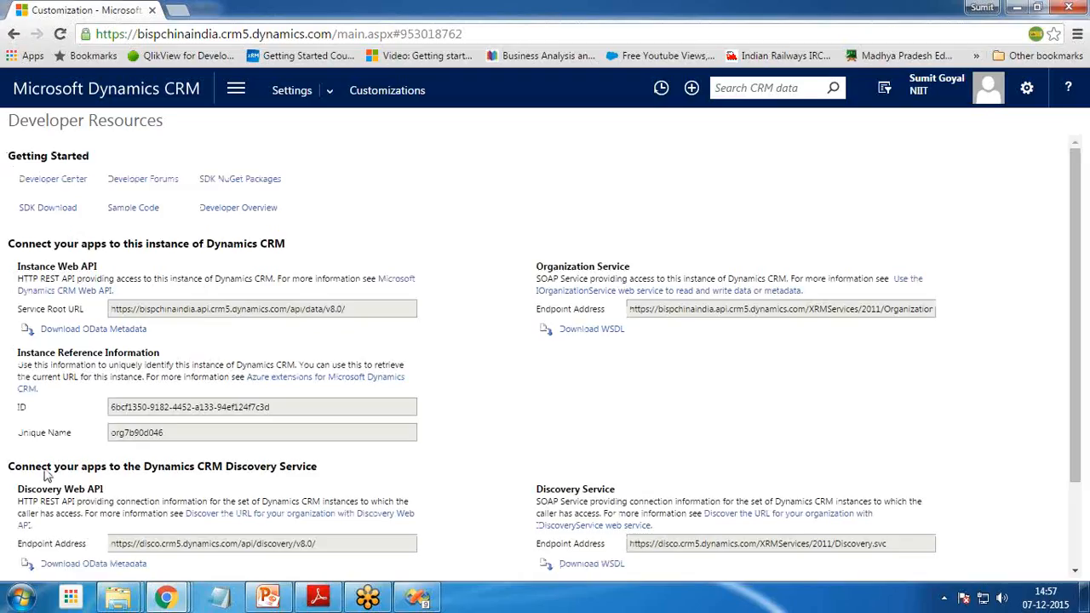
{"action": "left_click_drag", "start_coordinate": [180, 433], "coordinate": [108, 436]}
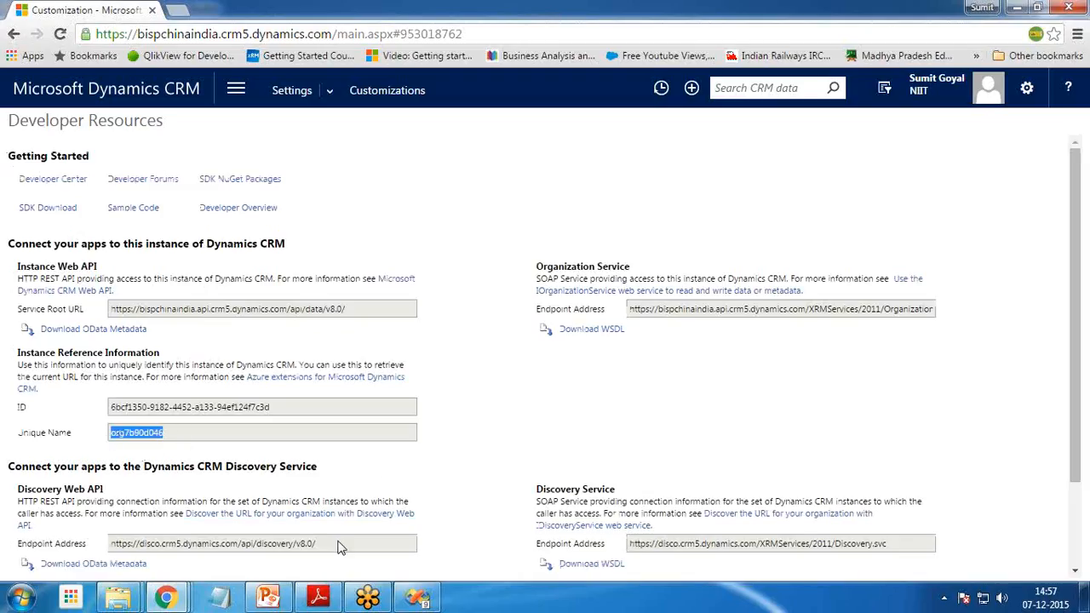
{"action": "left_click_drag", "start_coordinate": [342, 545], "coordinate": [120, 543]}
{"action": "scroll", "coordinate": [123, 545], "scroll_direction": "down", "scroll_amount": 2}
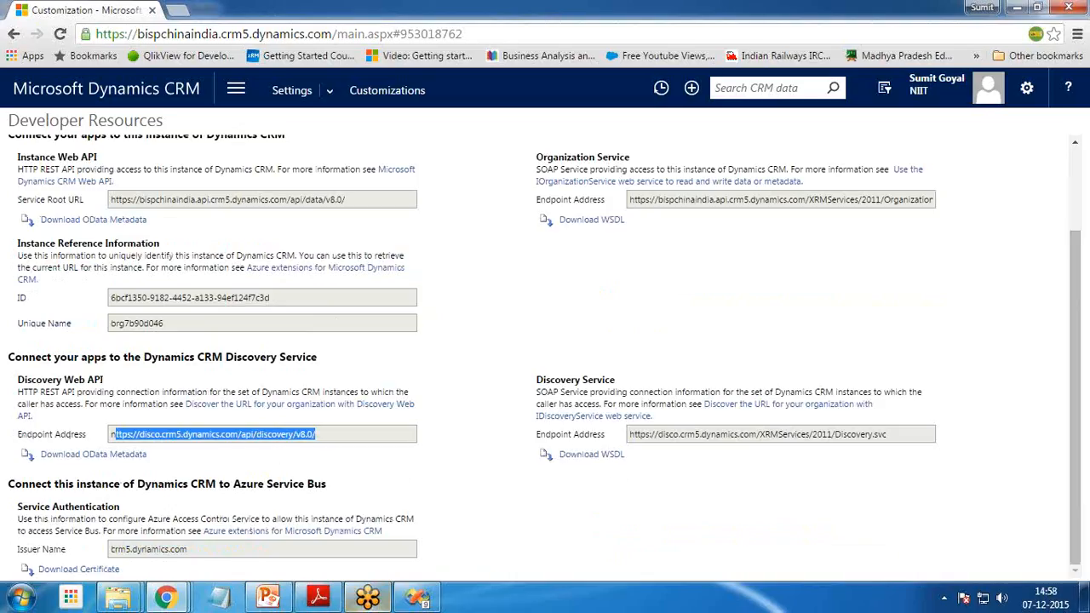
Return to Visual Studio, accept the CRM data source's properties, and expand the report's datasets.
{"action": "left_click", "coordinate": [368, 598]}
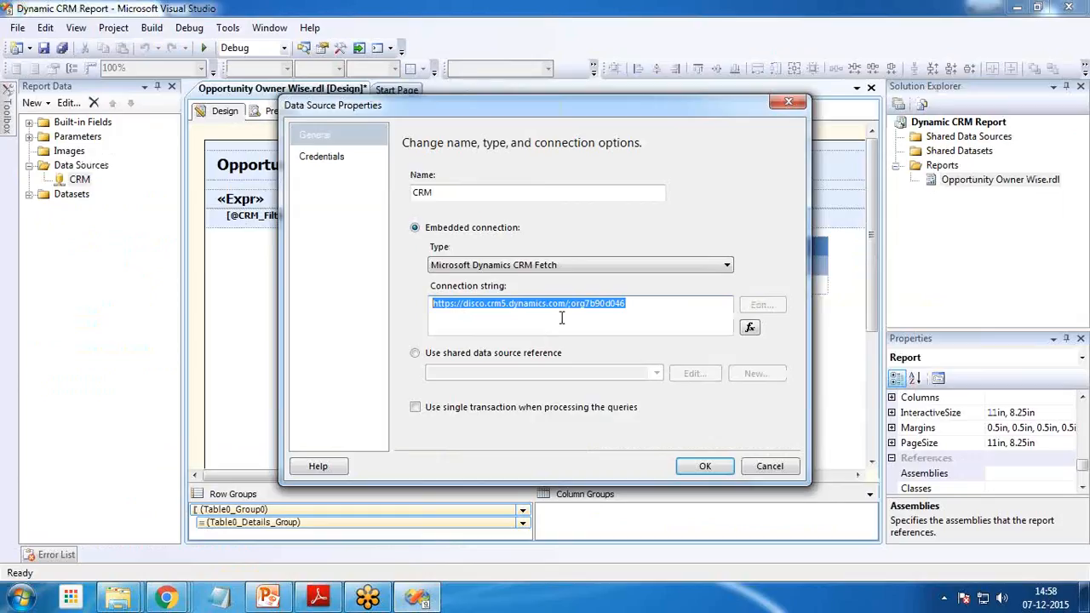
{"action": "left_click", "coordinate": [704, 468]}
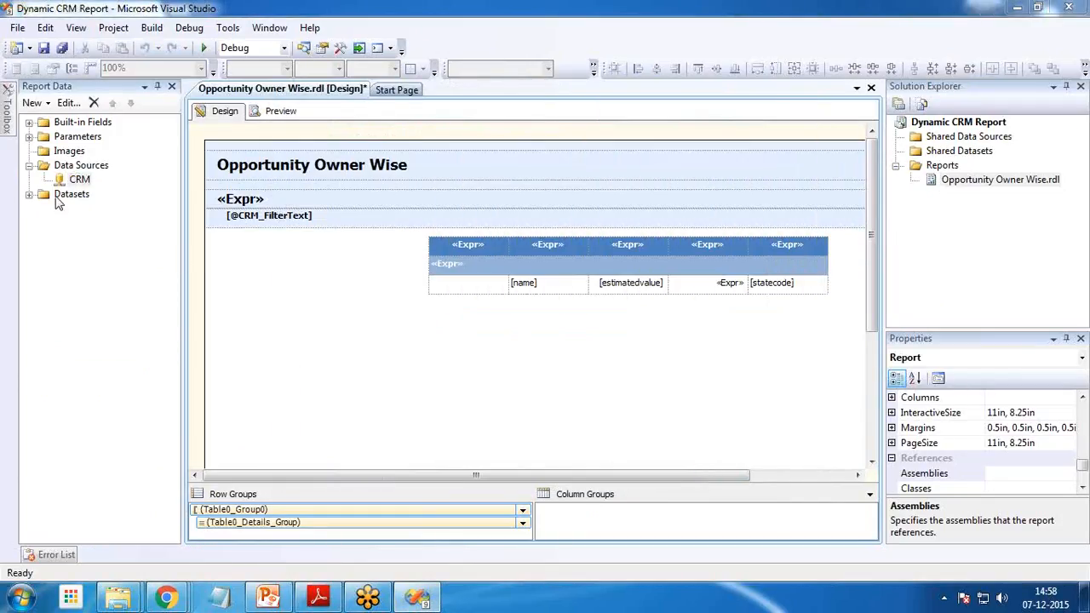
{"action": "left_click", "coordinate": [29, 195]}
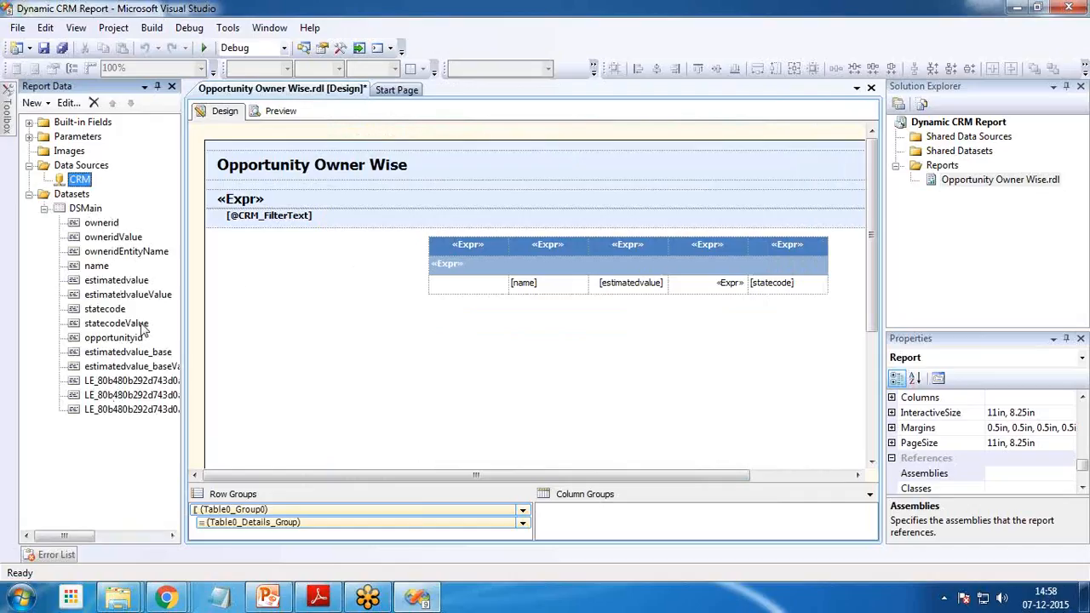
{"action": "right_click", "coordinate": [75, 180]}
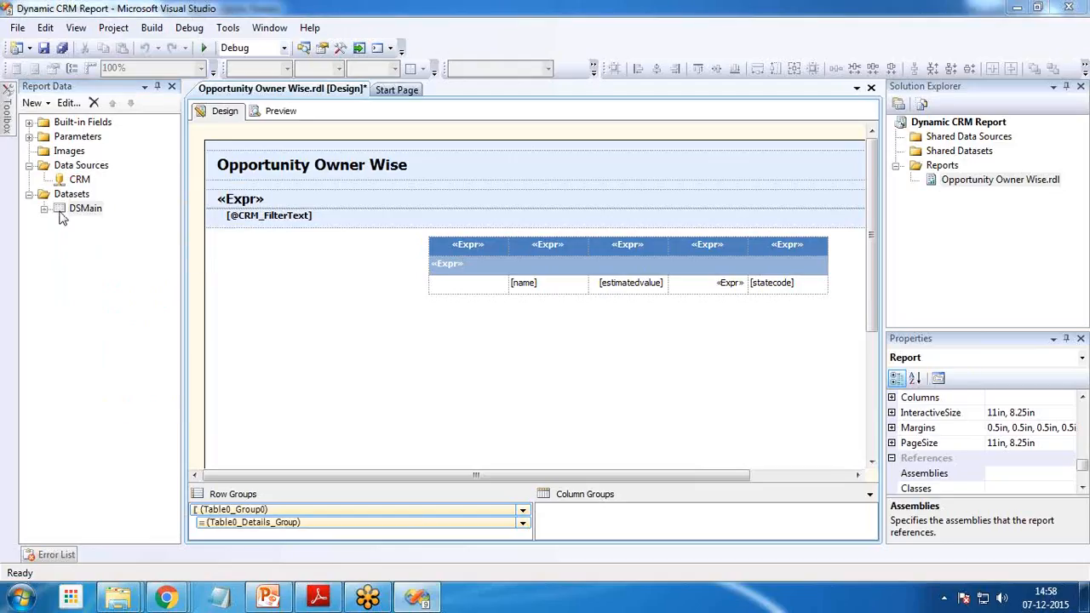
Open the DSMain dataset's properties and choose CRM as its data source.
{"action": "double_click", "coordinate": [76, 209]}
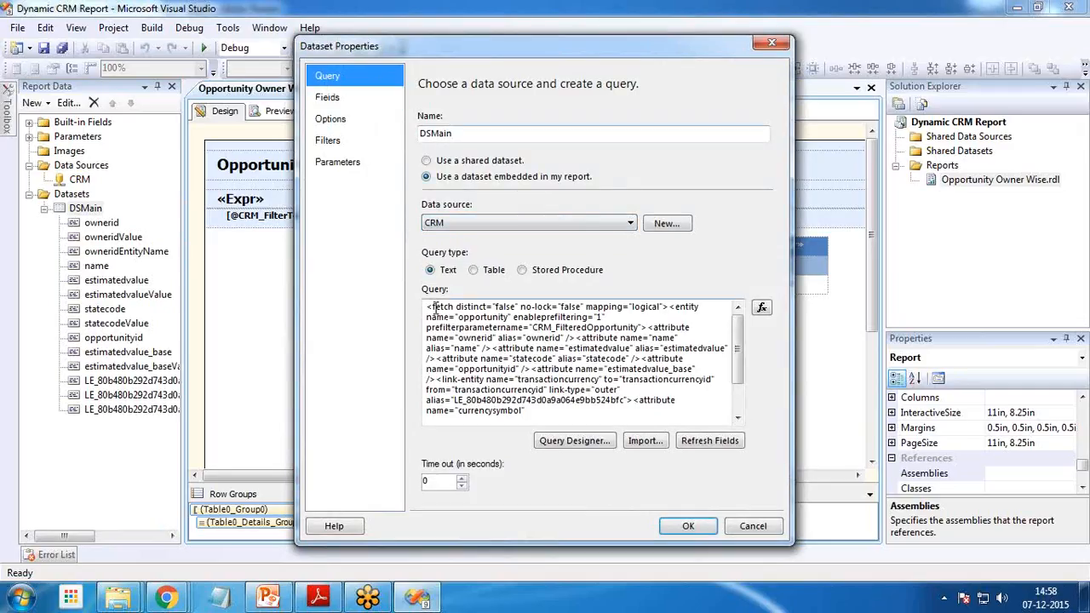
{"action": "left_click", "coordinate": [469, 224]}
{"action": "left_click", "coordinate": [463, 237]}
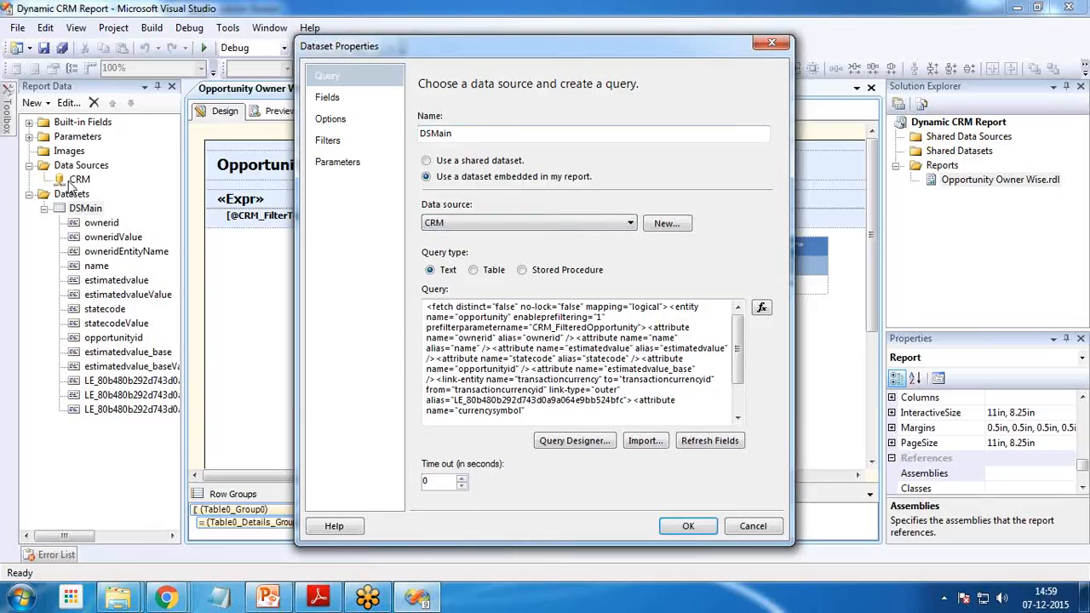
Run the DSMain query in the Query Designer with the CRM_FilteredOpportunity parameter set to <Null>.
{"action": "left_click", "coordinate": [575, 441]}
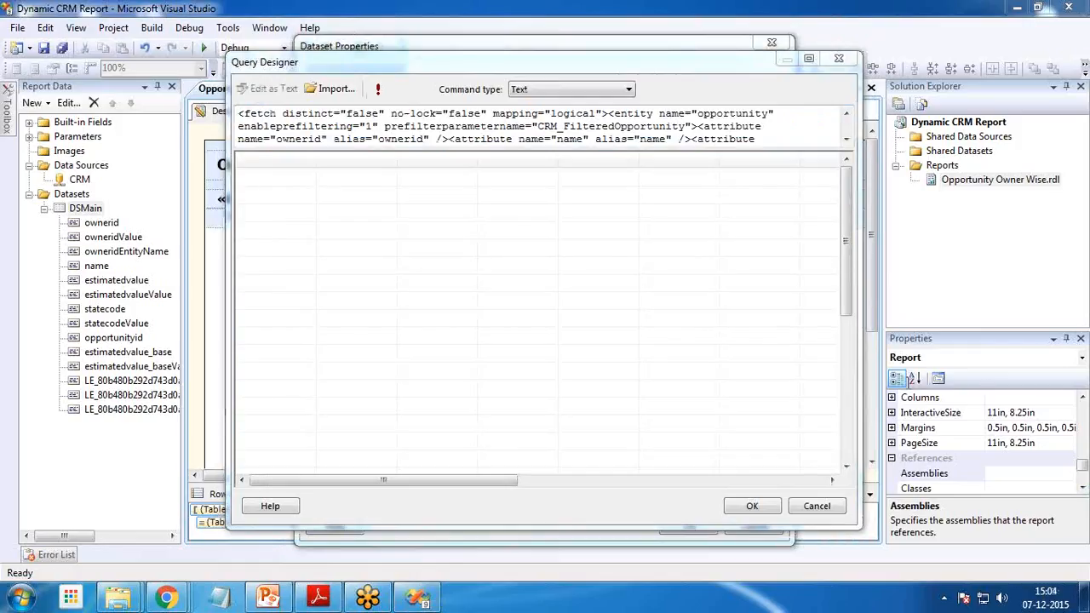
{"action": "left_click_drag", "start_coordinate": [477, 72], "coordinate": [401, 68]}
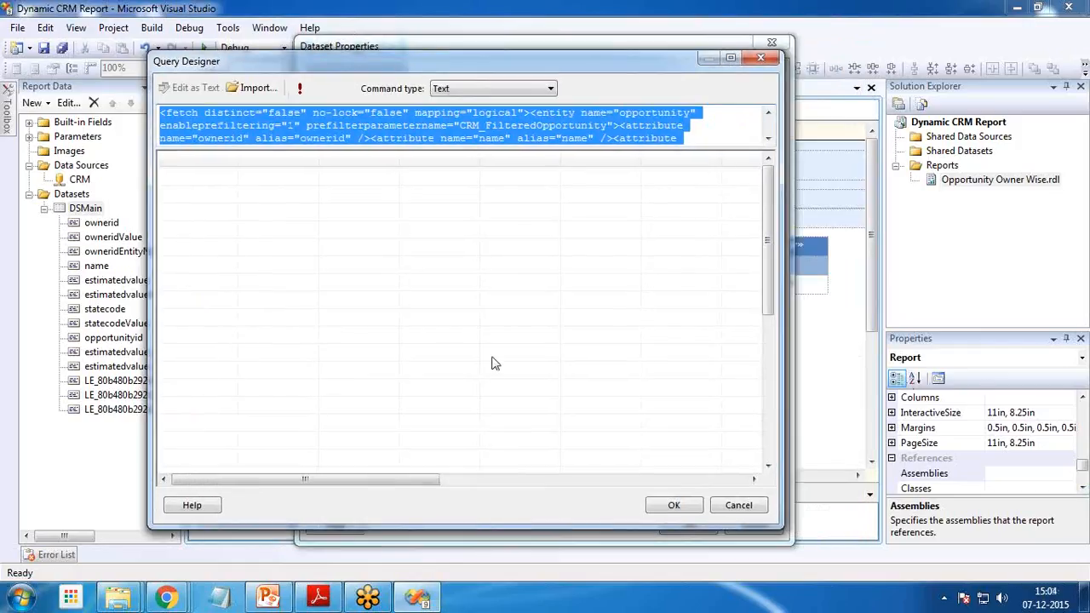
{"action": "left_click", "coordinate": [290, 128]}
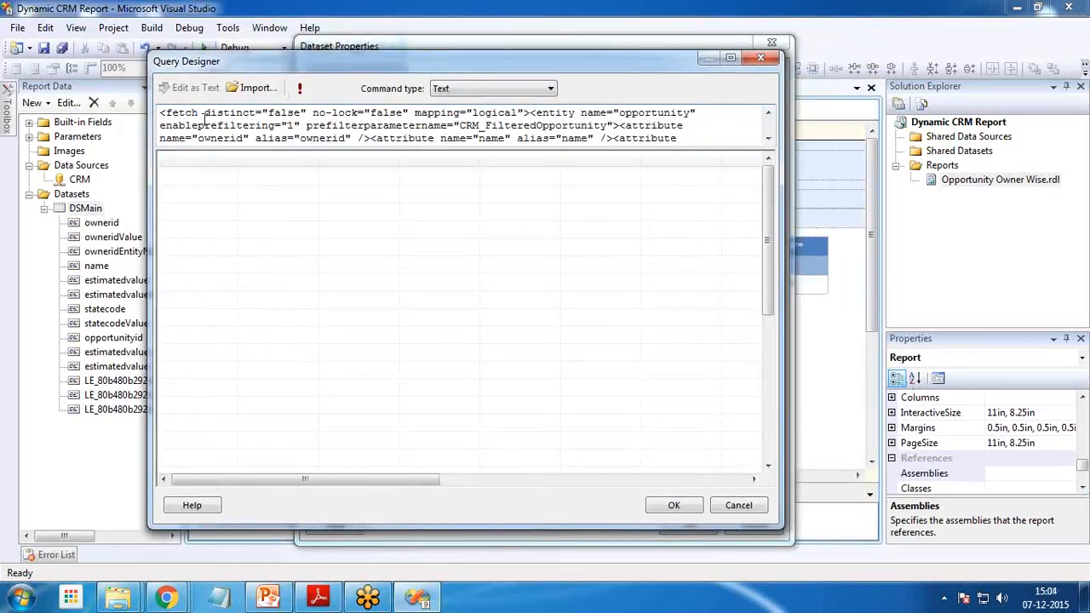
{"action": "left_click", "coordinate": [302, 92]}
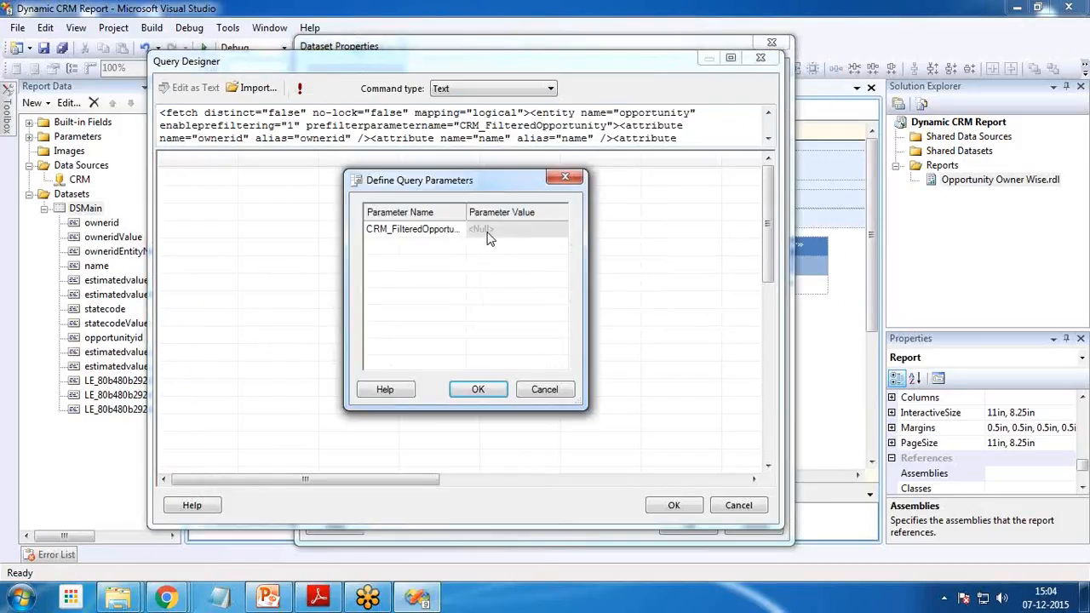
{"action": "left_click", "coordinate": [499, 235]}
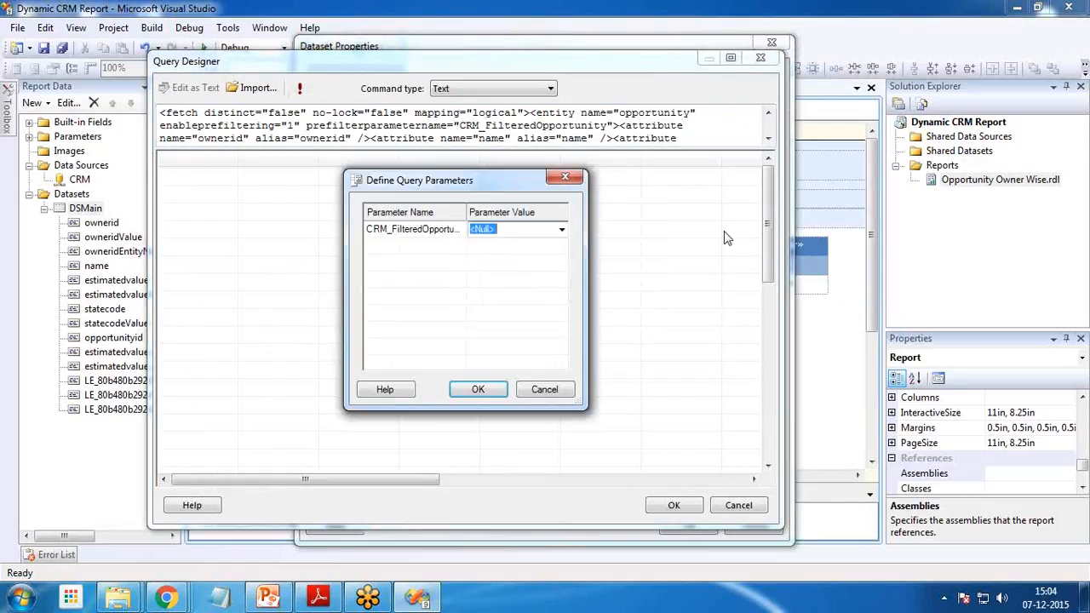
{"action": "left_click", "coordinate": [562, 230]}
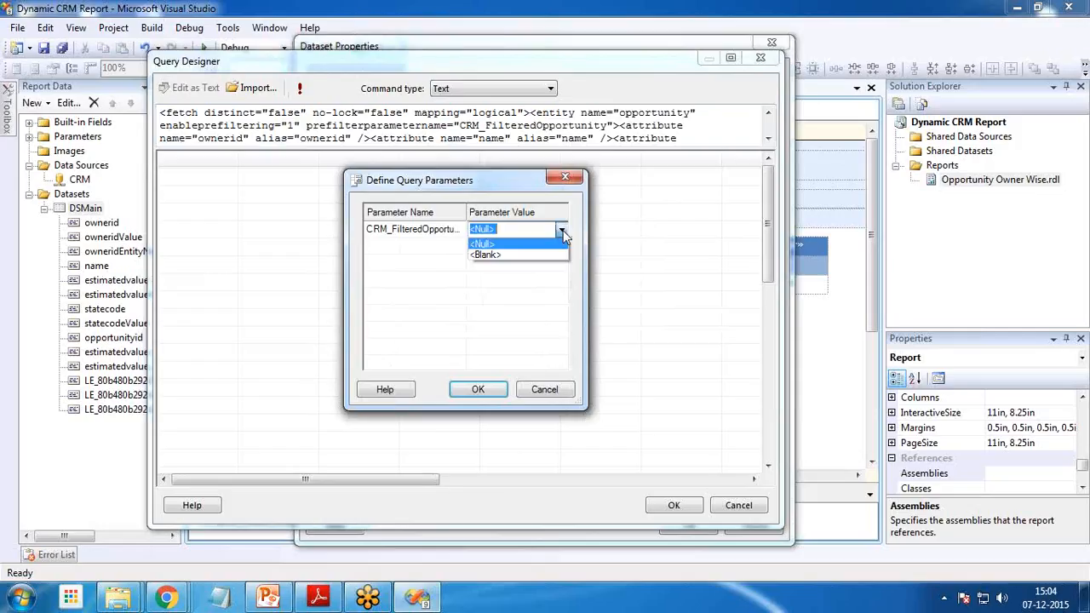
{"action": "left_click", "coordinate": [514, 246]}
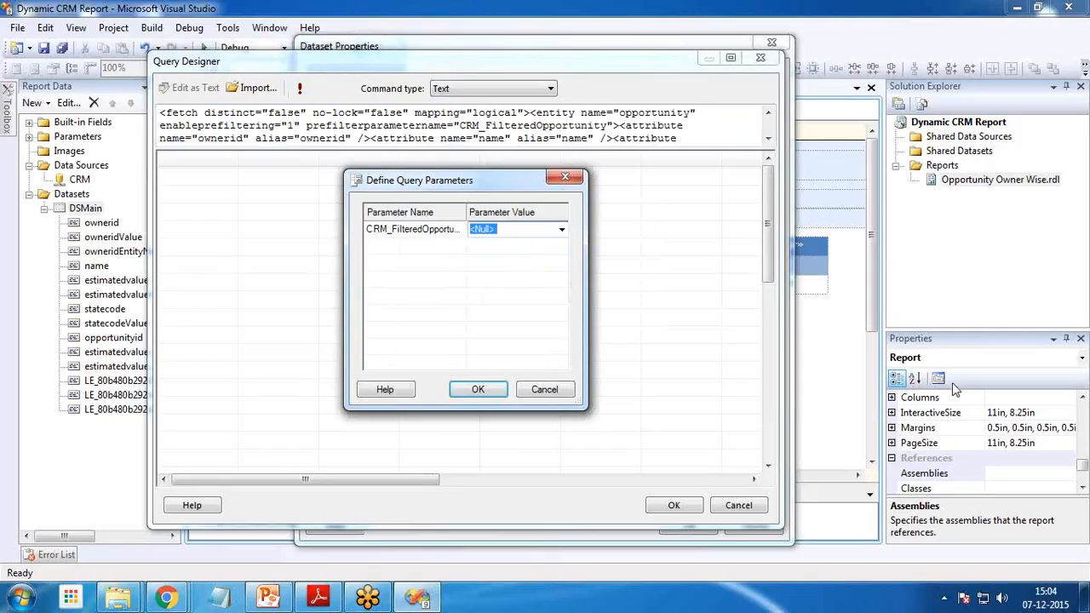
{"action": "left_click", "coordinate": [478, 390]}
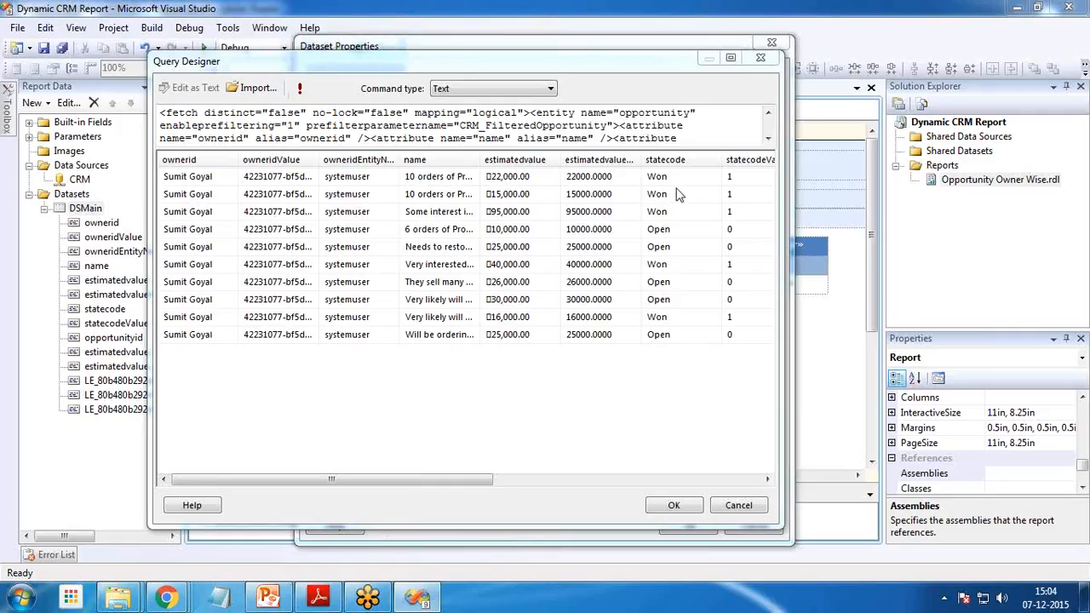
Review the query result columns, then accept the Query Designer and the DSMain dataset properties.
{"action": "left_click_drag", "start_coordinate": [422, 482], "coordinate": [382, 487]}
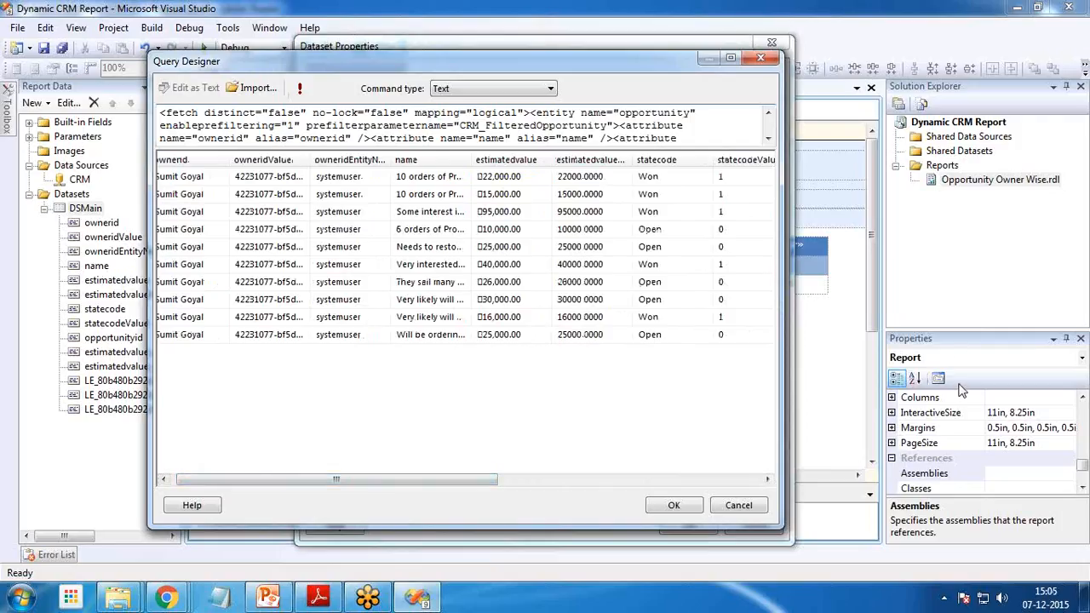
{"action": "left_click", "coordinate": [686, 506]}
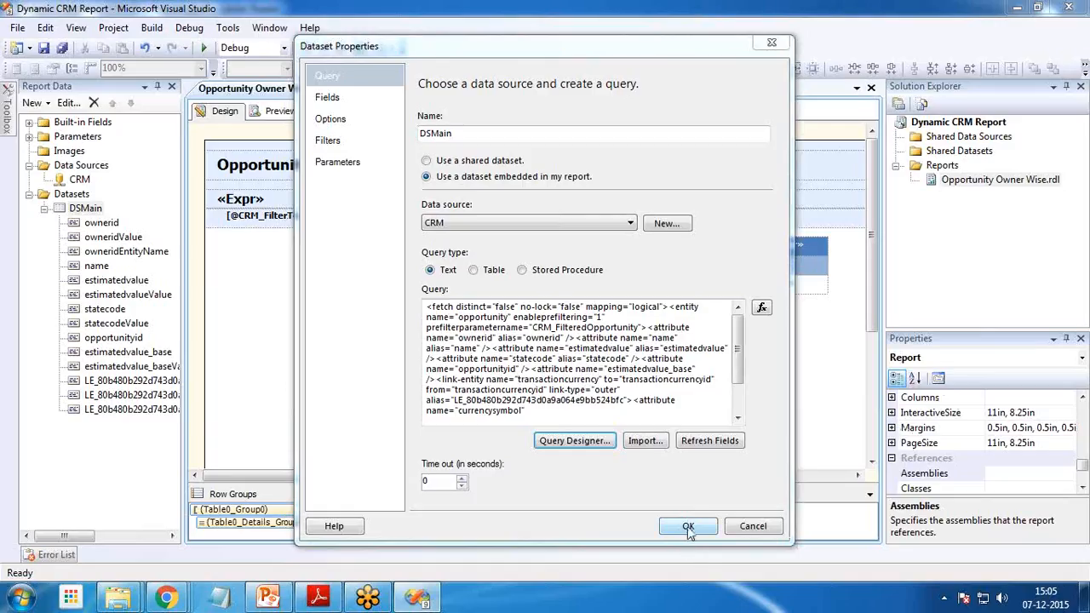
{"action": "left_click", "coordinate": [688, 527]}
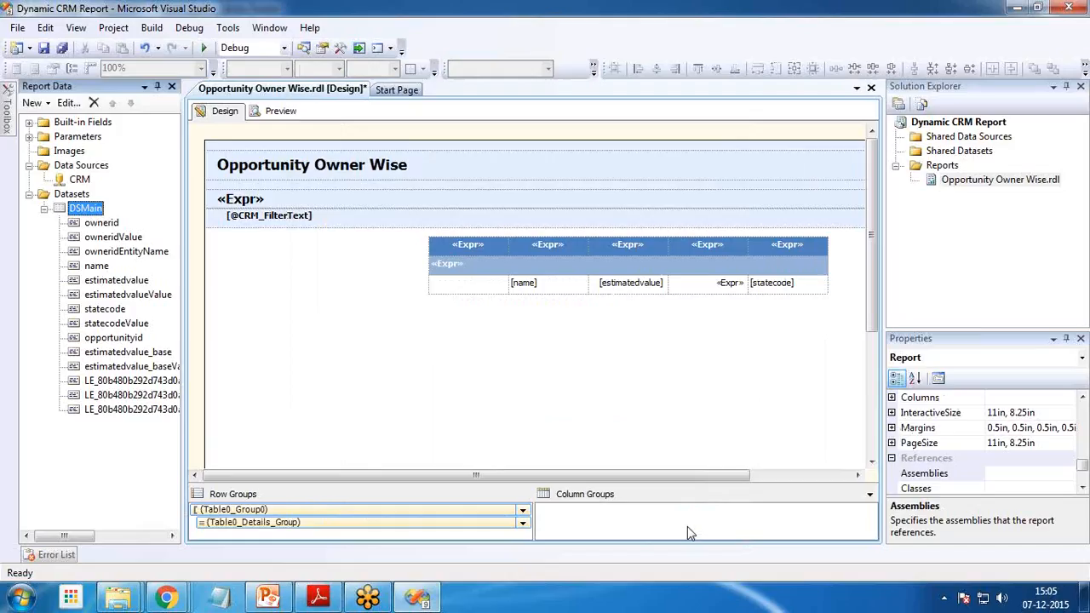
{"action": "left_click", "coordinate": [542, 285]}
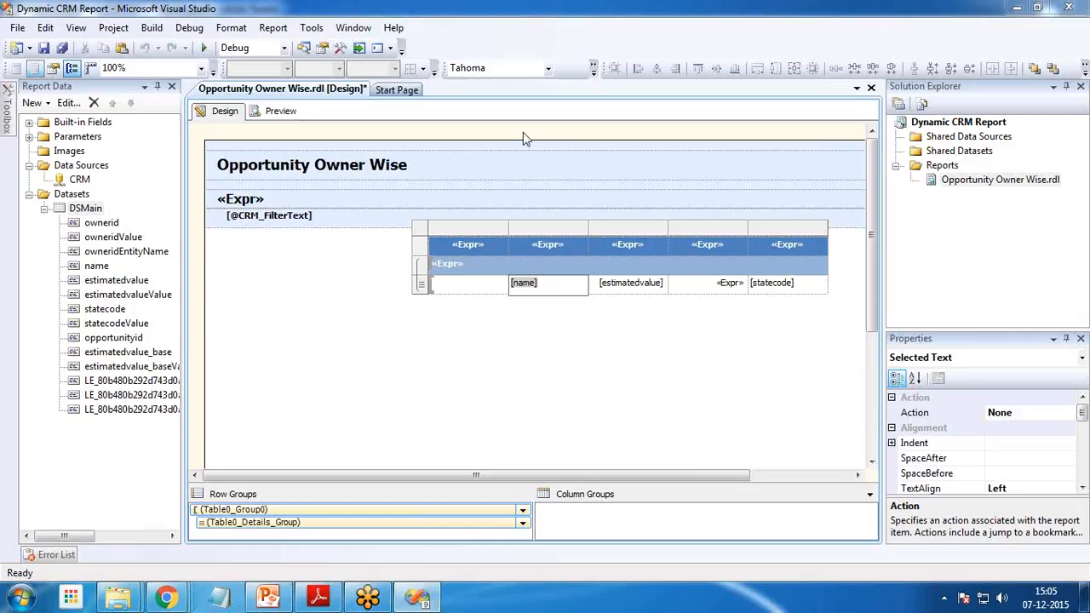
{"action": "left_click", "coordinate": [441, 344]}
{"action": "left_click", "coordinate": [444, 248]}
{"action": "right_click", "coordinate": [452, 245]}
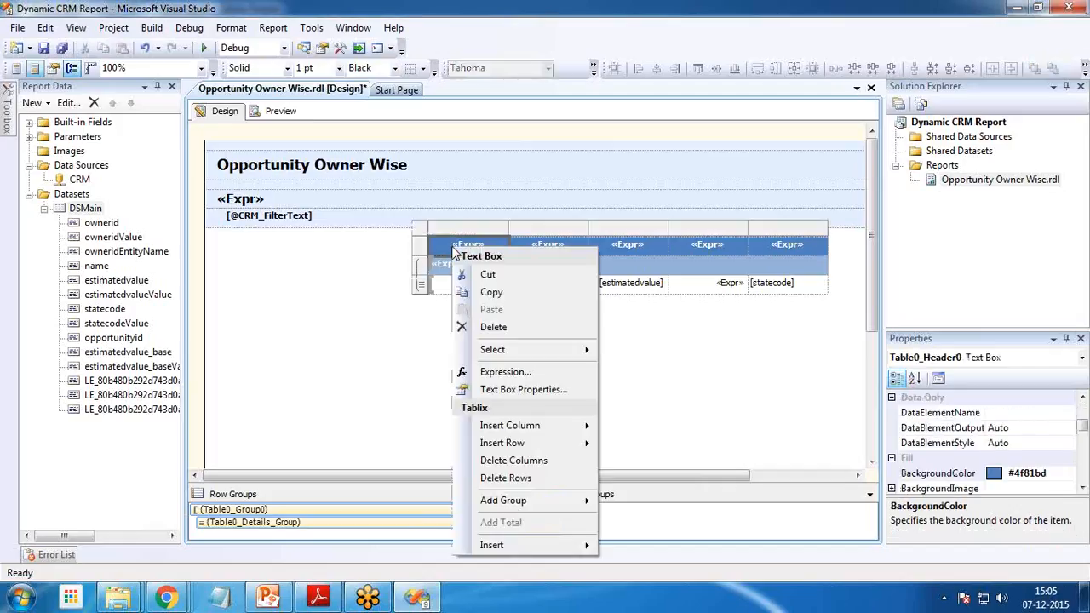
{"action": "left_click", "coordinate": [633, 447]}
Try Maroon as the background color of the whole table and settle on Khaki.
{"action": "left_click", "coordinate": [422, 229]}
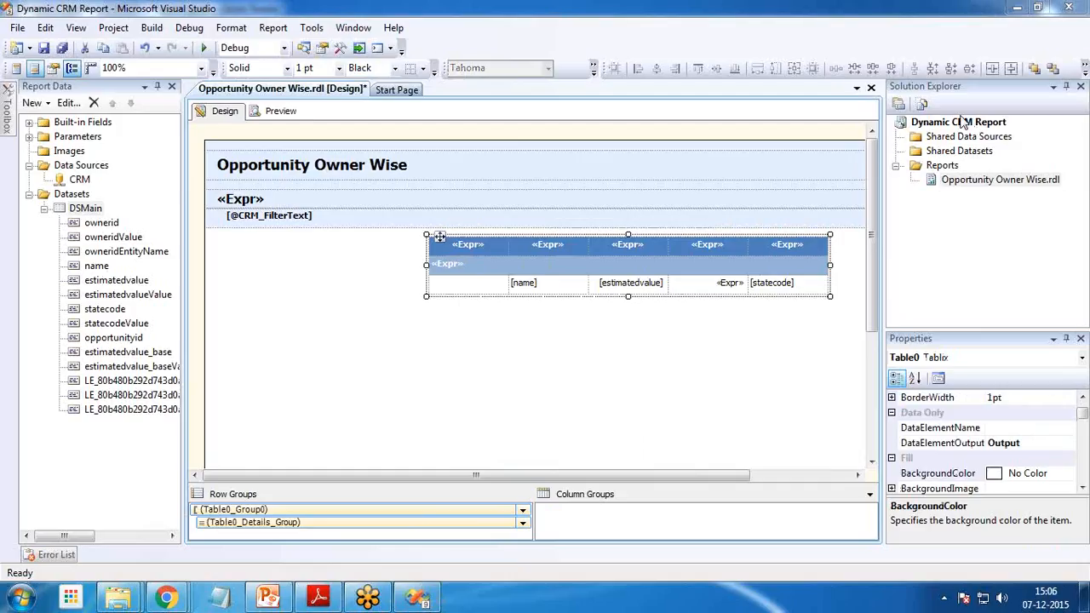
{"action": "left_click", "coordinate": [936, 473]}
{"action": "left_click", "coordinate": [1069, 474]}
{"action": "left_click", "coordinate": [946, 333]}
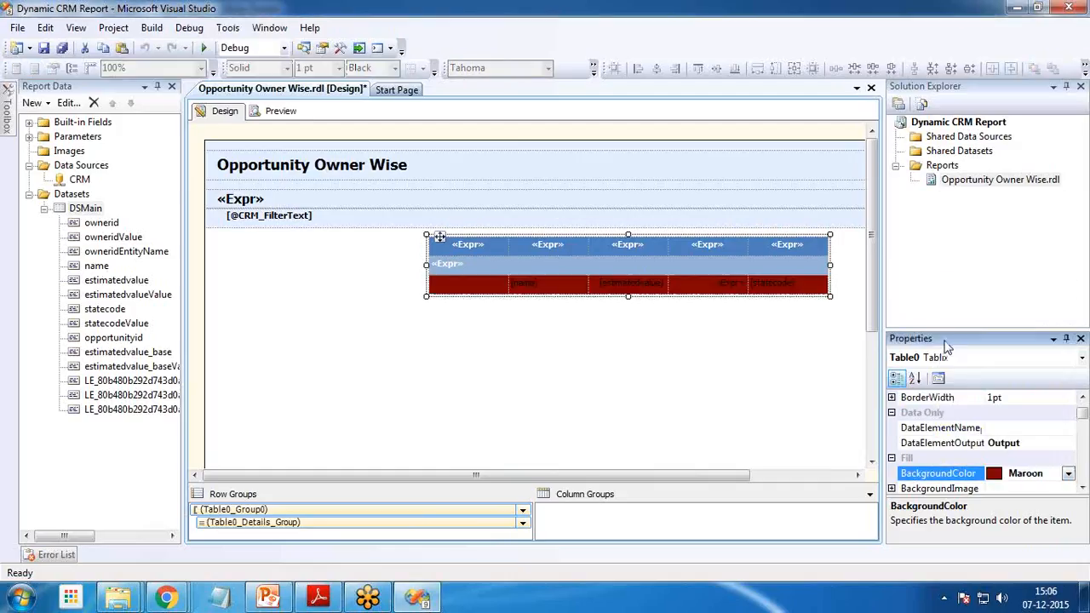
{"action": "left_click", "coordinate": [1068, 474]}
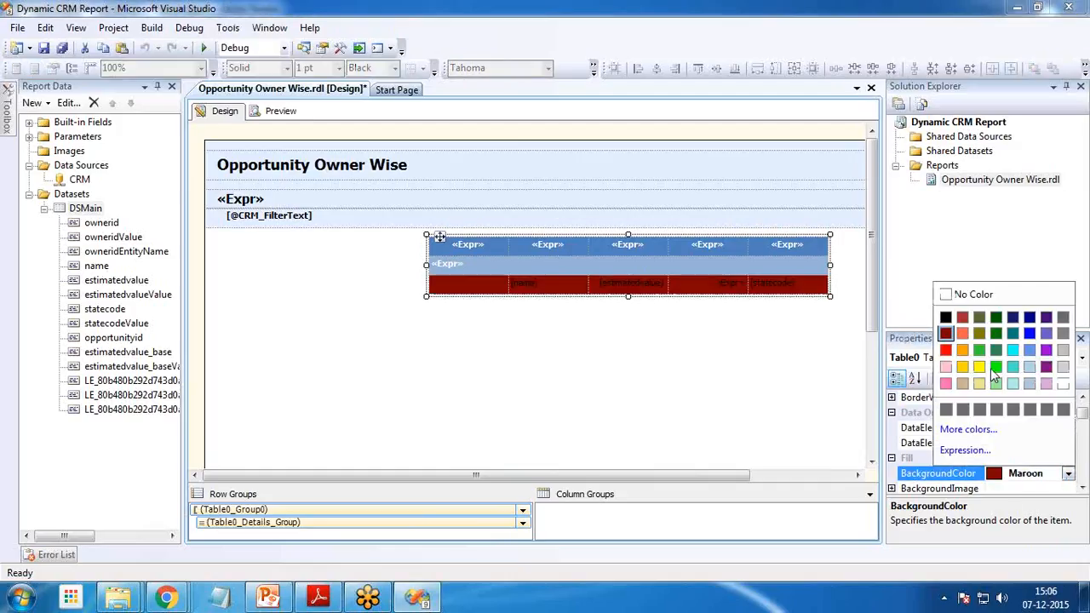
{"action": "left_click", "coordinate": [980, 384]}
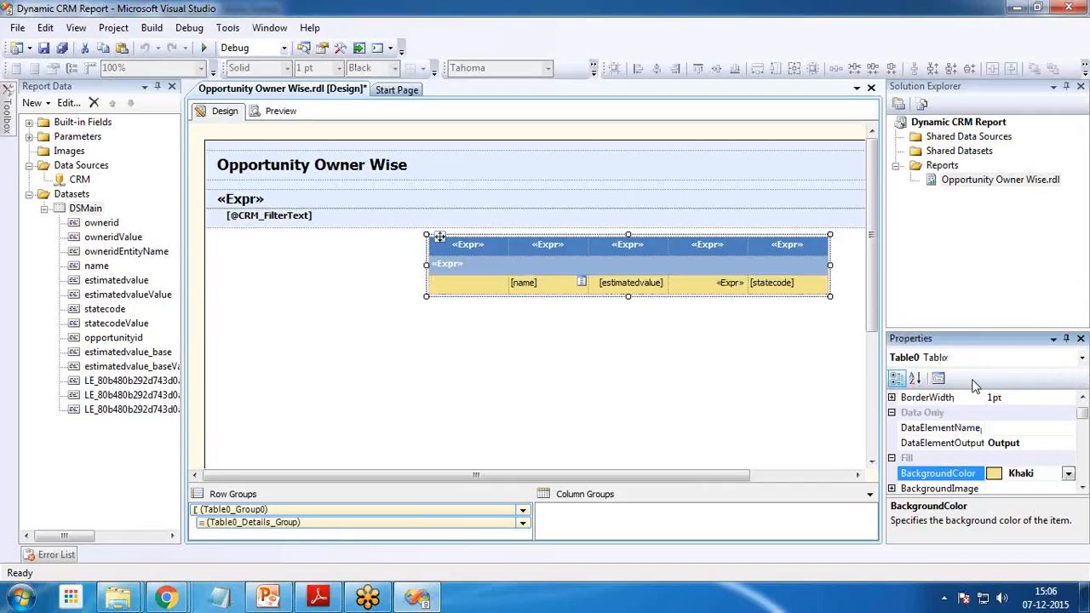
Set the background color of all cells in the table's header row to Purple.
{"action": "double_click", "coordinate": [489, 243]}
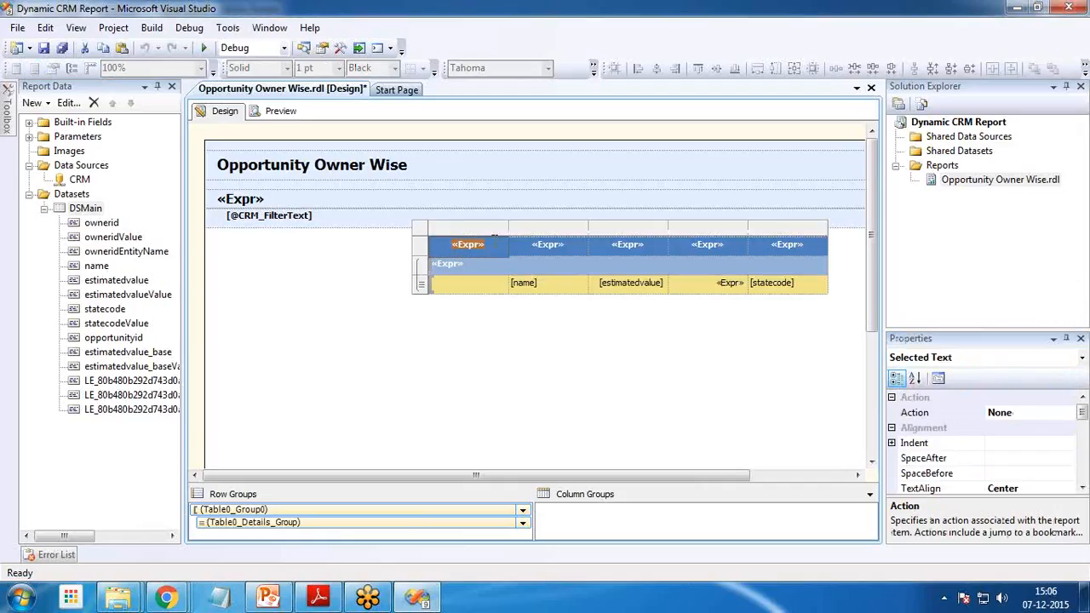
{"action": "left_click", "coordinate": [531, 246]}
{"action": "left_click", "coordinate": [642, 249], "text": "ctrl"}
{"action": "left_click", "coordinate": [754, 251], "text": "ctrl"}
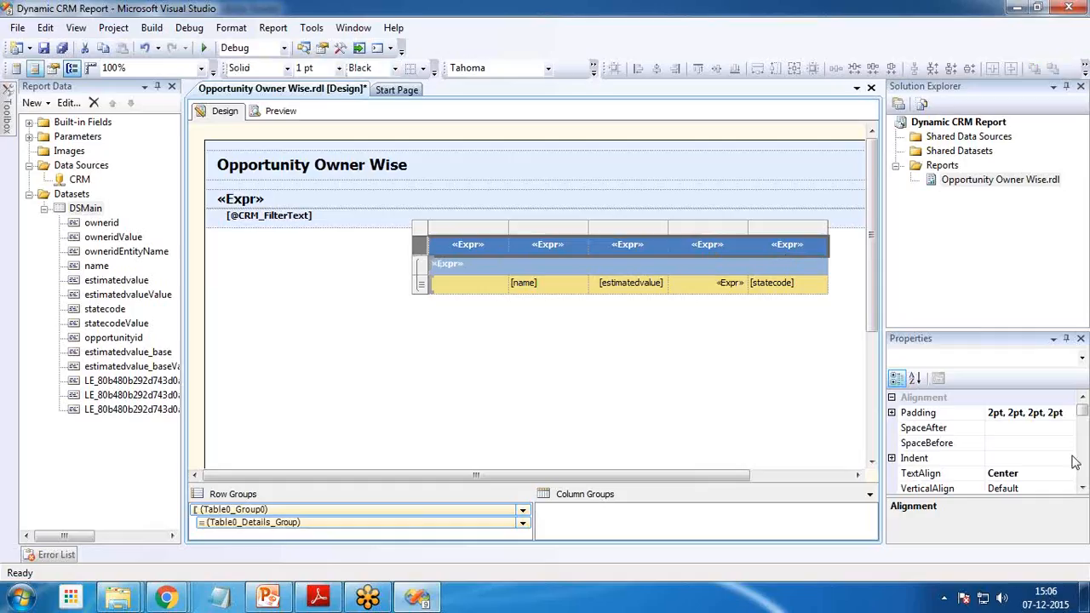
{"action": "left_click", "coordinate": [1082, 487]}
{"action": "left_click", "coordinate": [1081, 487]}
{"action": "left_click", "coordinate": [1081, 487]}
{"action": "left_click", "coordinate": [1082, 487]}
{"action": "left_click", "coordinate": [1081, 487]}
{"action": "left_click", "coordinate": [1081, 487]}
{"action": "left_click", "coordinate": [1081, 487]}
{"action": "left_click", "coordinate": [1082, 487]}
{"action": "left_click", "coordinate": [1082, 487]}
{"action": "left_click", "coordinate": [1081, 488]}
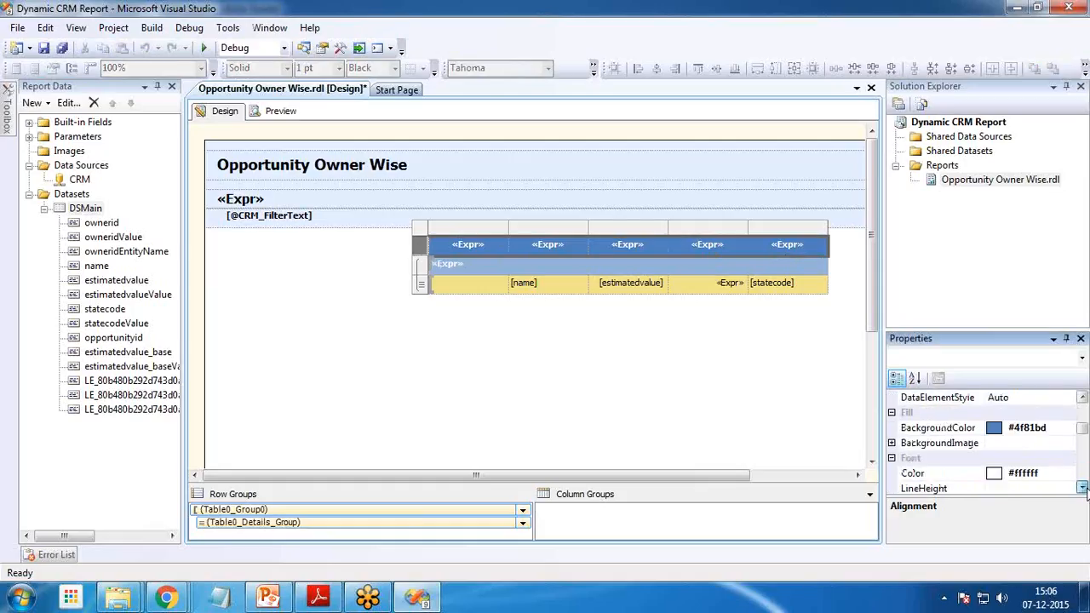
{"action": "left_click", "coordinate": [1083, 488]}
{"action": "left_click", "coordinate": [1082, 488]}
{"action": "left_click", "coordinate": [1012, 398]}
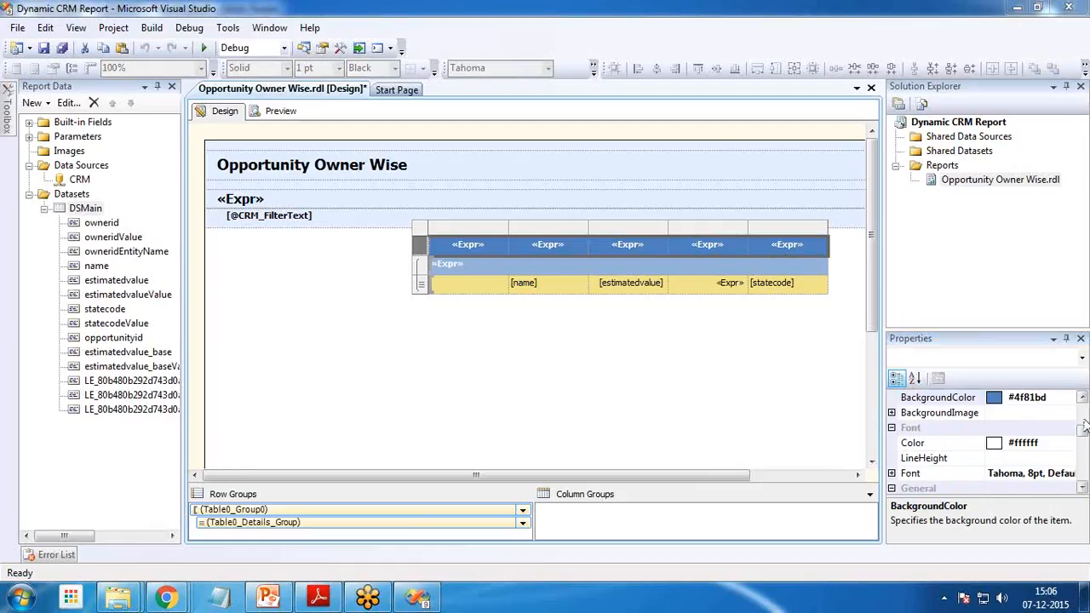
{"action": "left_click", "coordinate": [1067, 398]}
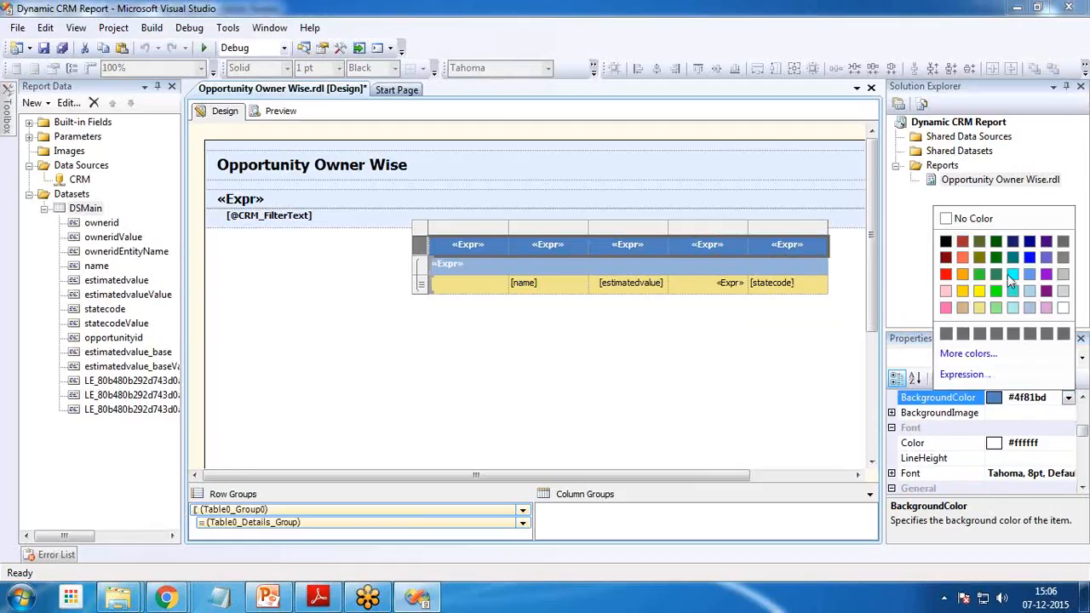
{"action": "left_click", "coordinate": [1045, 273]}
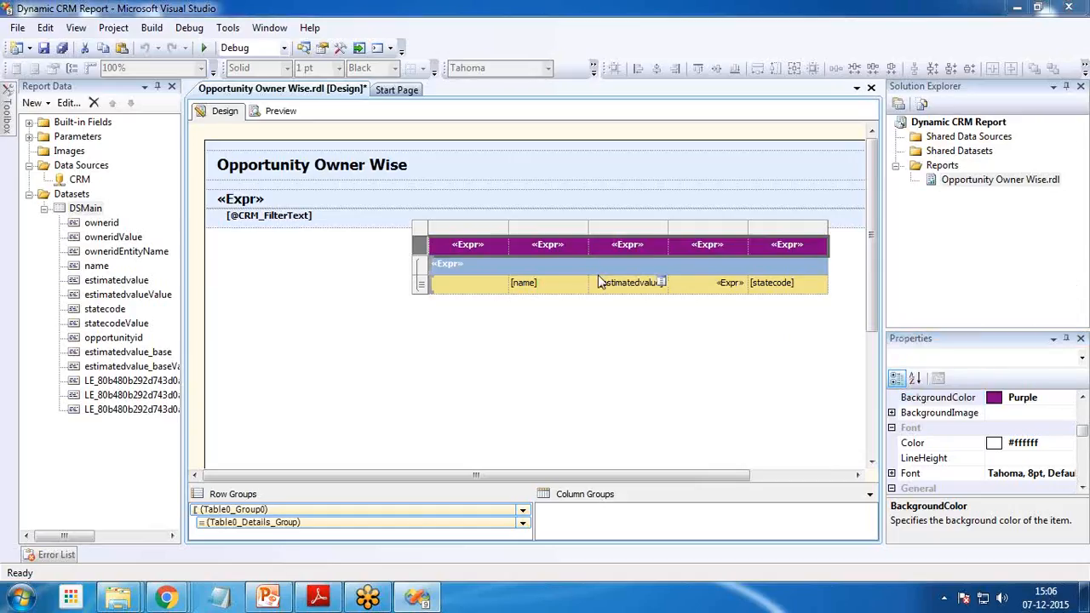
Widen the table's first column slightly and make the name column about twice as wide.
{"action": "left_click_drag", "start_coordinate": [508, 228], "coordinate": [611, 228]}
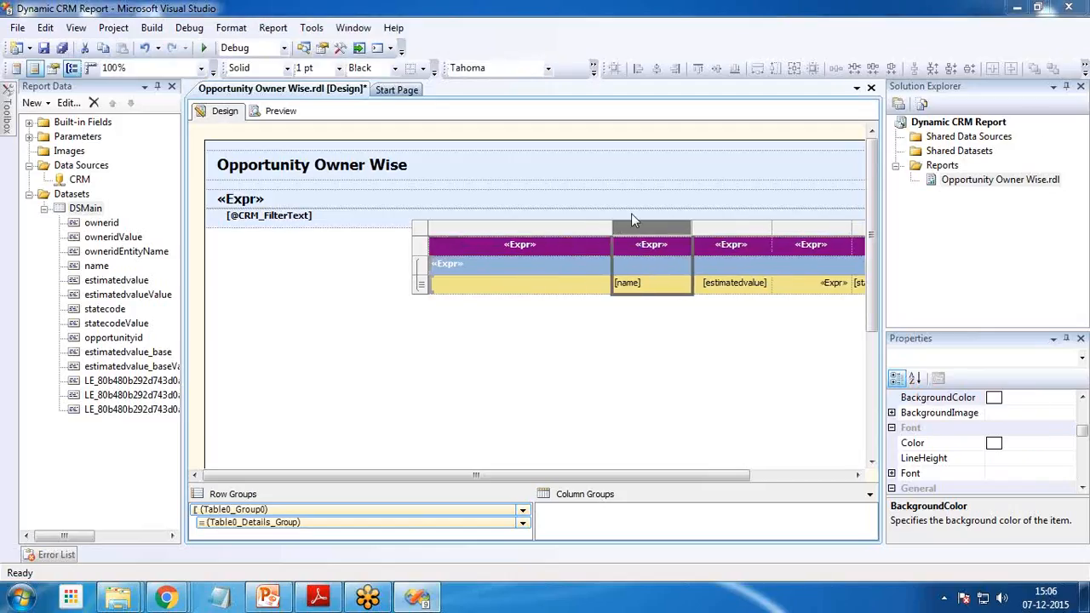
{"action": "mouse_move", "coordinate": [583, 476]}
{"action": "left_mouse_down"}
{"action": "mouse_move", "coordinate": [683, 477]}
{"action": "mouse_move", "coordinate": [568, 470]}
{"action": "left_mouse_up"}
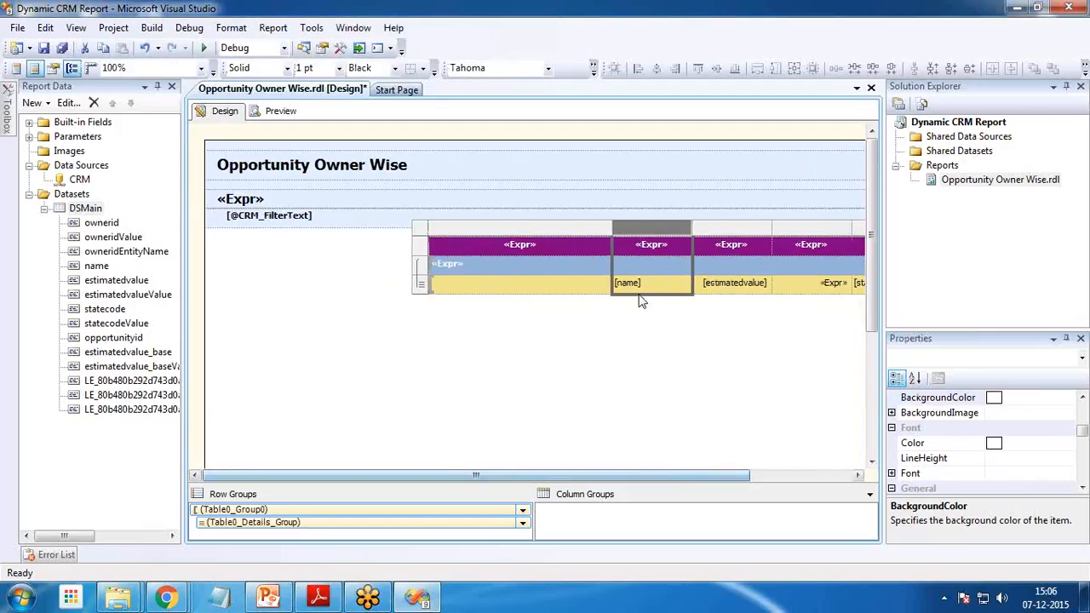
{"action": "left_click", "coordinate": [570, 281]}
{"action": "left_click_drag", "start_coordinate": [613, 229], "coordinate": [483, 228]}
{"action": "left_click_drag", "start_coordinate": [563, 228], "coordinate": [645, 223]}
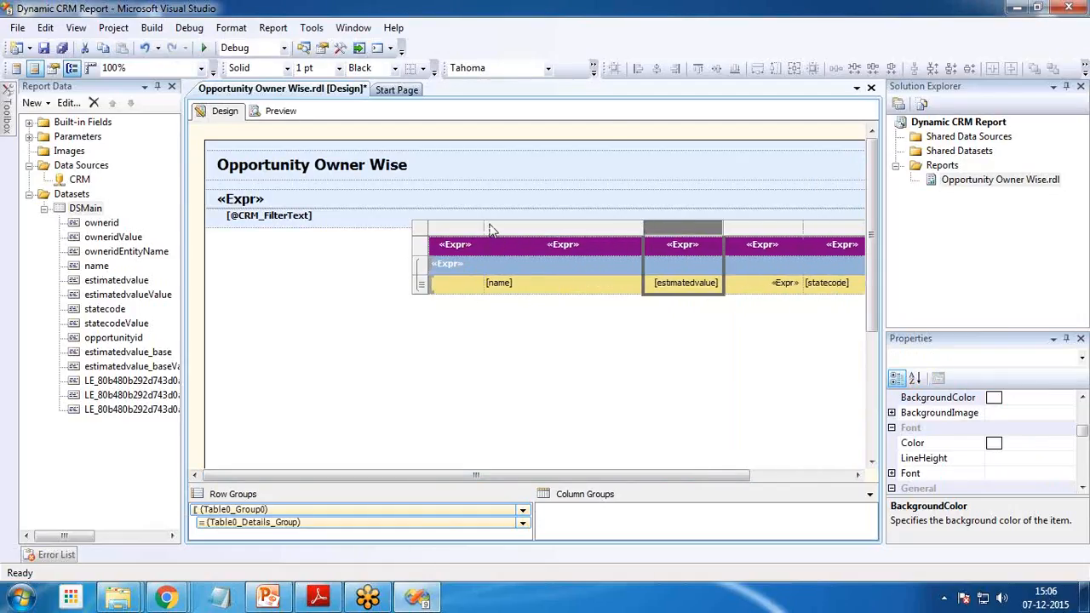
{"action": "left_click_drag", "start_coordinate": [484, 228], "coordinate": [532, 230]}
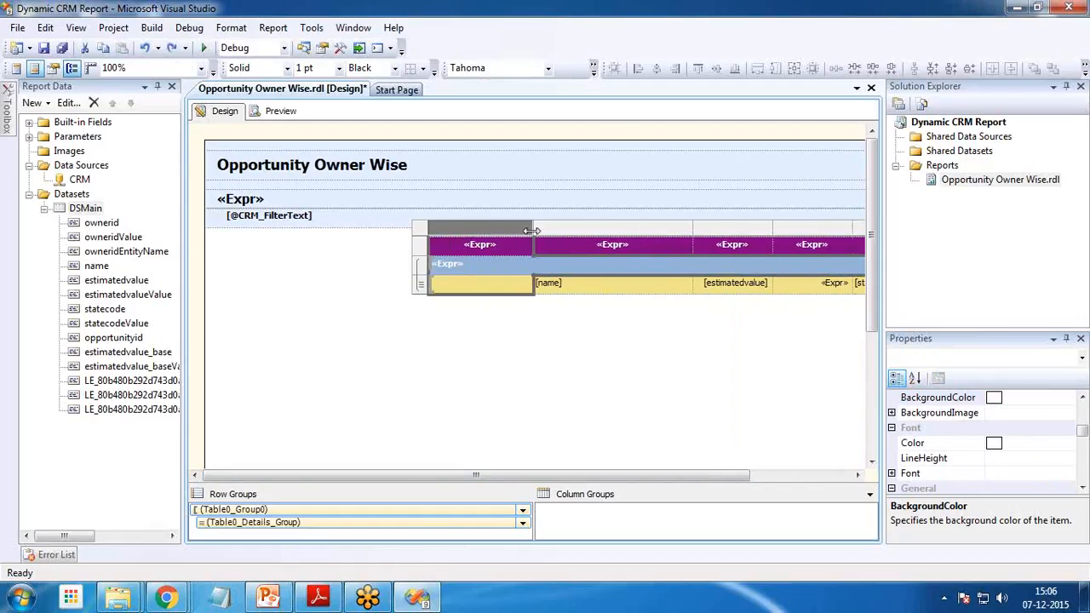
{"action": "left_click_drag", "start_coordinate": [606, 475], "coordinate": [706, 470]}
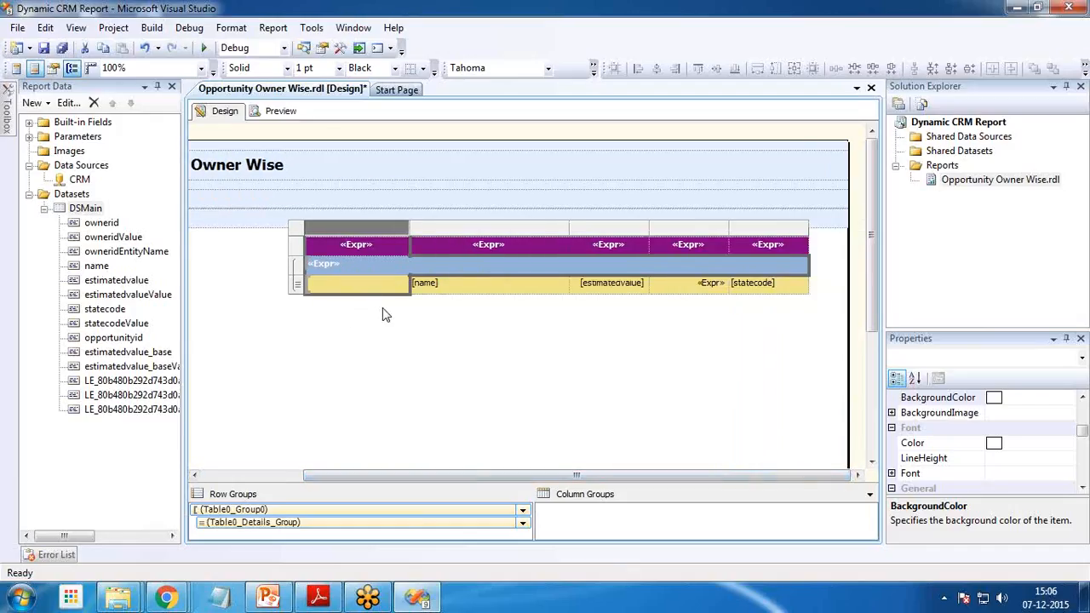
{"action": "left_click", "coordinate": [437, 228]}
{"action": "left_click", "coordinate": [358, 228]}
{"action": "left_click", "coordinate": [379, 308]}
Set the text color of the table's entire detail row to Red.
{"action": "left_click", "coordinate": [492, 284]}
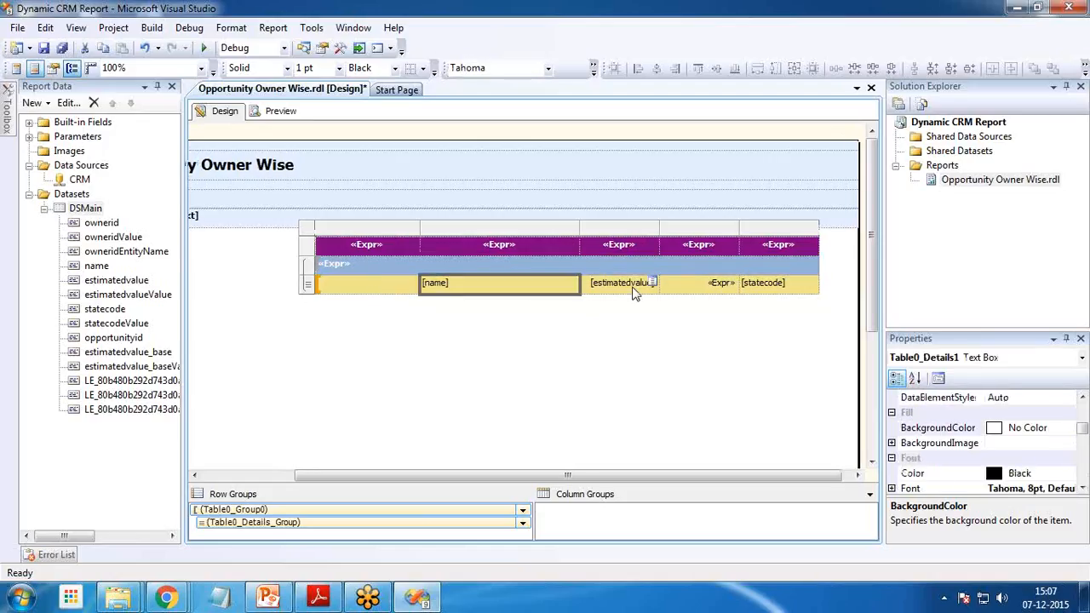
{"action": "left_click", "coordinate": [634, 290], "text": "ctrl"}
{"action": "left_click", "coordinate": [706, 286], "text": "ctrl"}
{"action": "left_click", "coordinate": [766, 285], "text": "ctrl"}
{"action": "left_click", "coordinate": [400, 290], "text": "ctrl"}
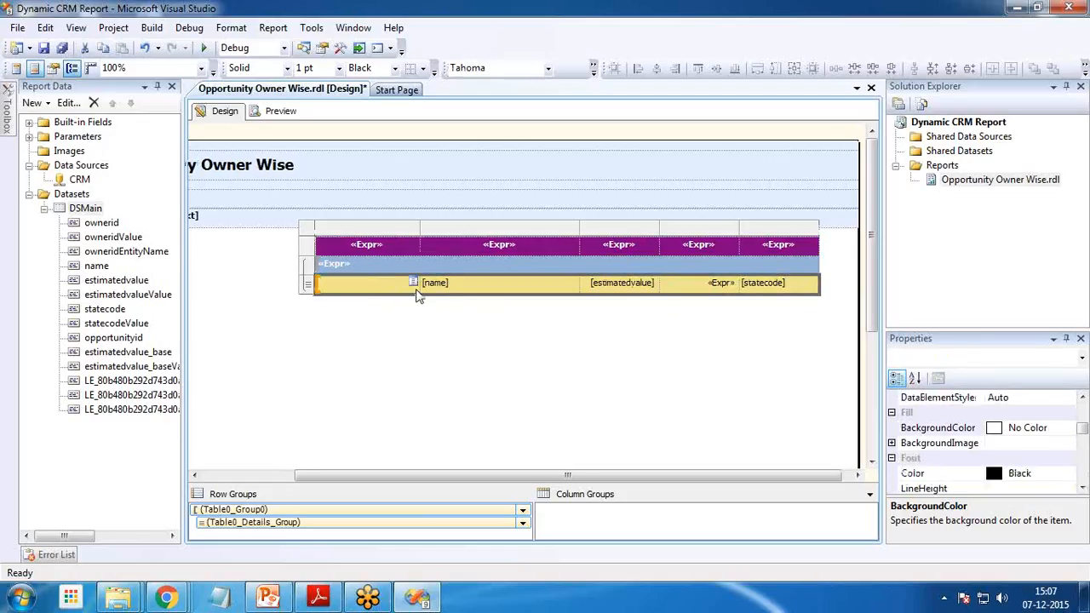
{"action": "left_click", "coordinate": [306, 283]}
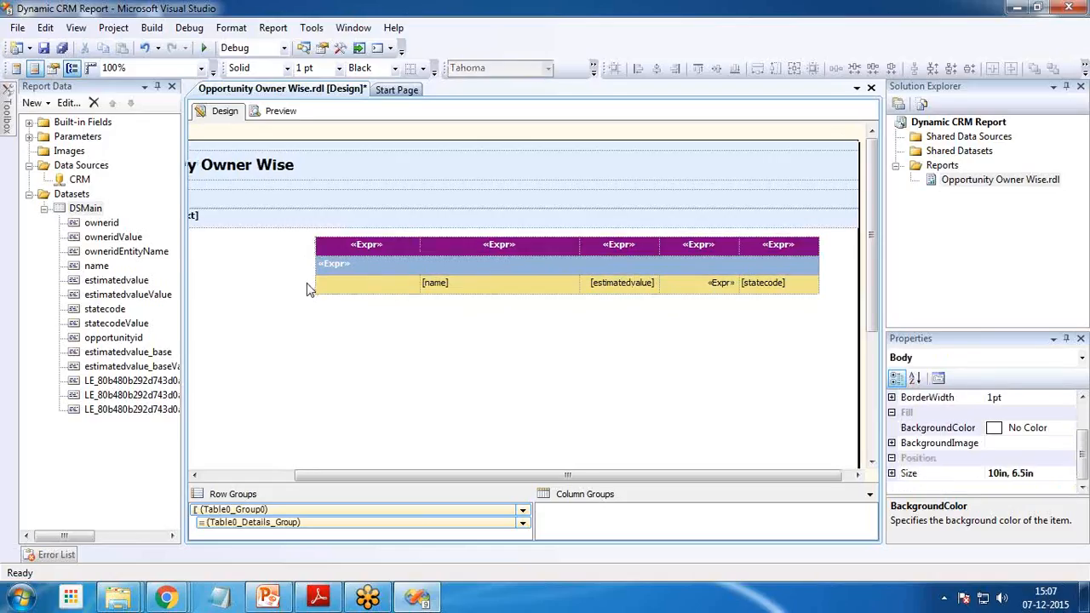
{"action": "left_click", "coordinate": [334, 282]}
{"action": "left_click", "coordinate": [308, 283]}
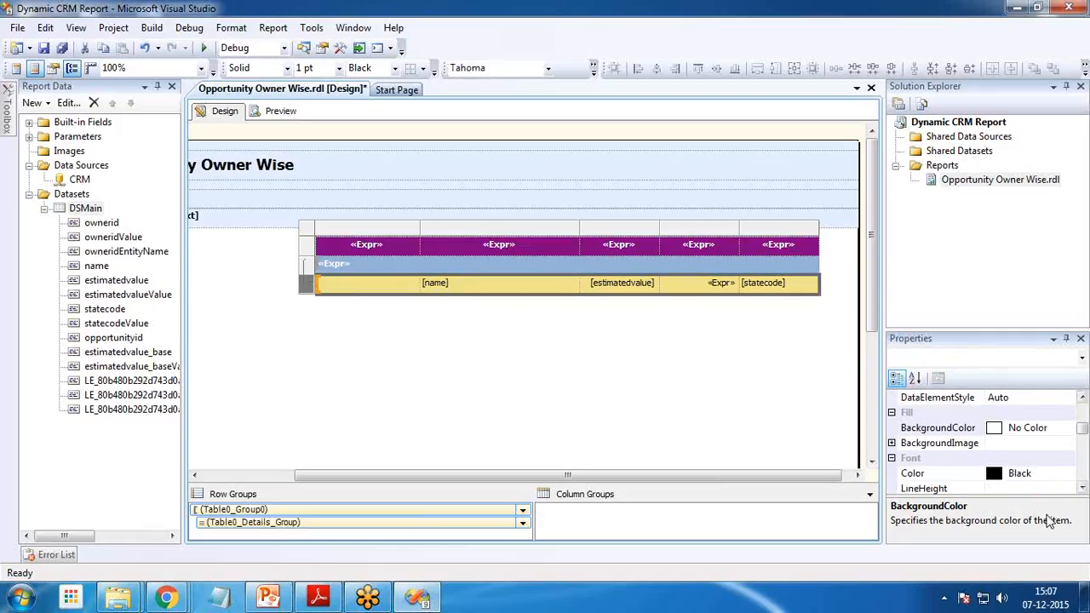
{"action": "left_click", "coordinate": [1071, 426]}
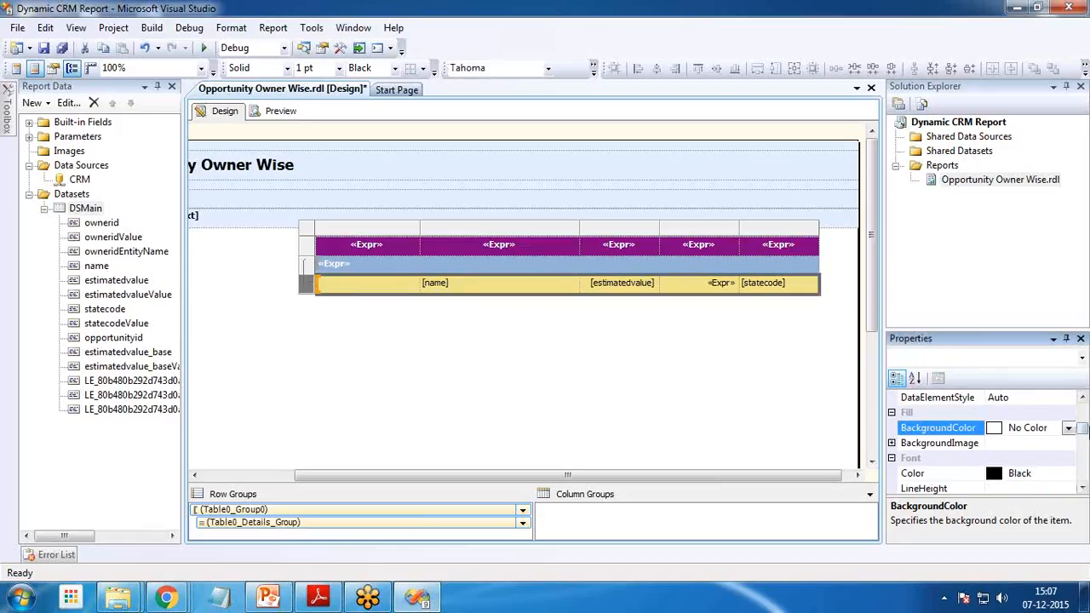
{"action": "left_click", "coordinate": [1044, 474]}
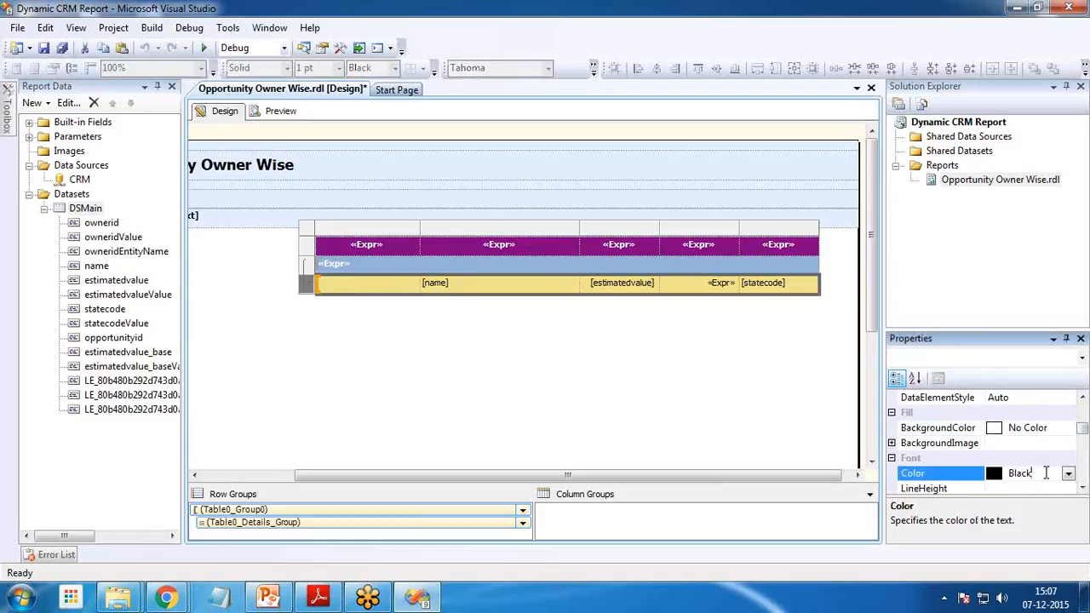
{"action": "left_click", "coordinate": [1068, 474]}
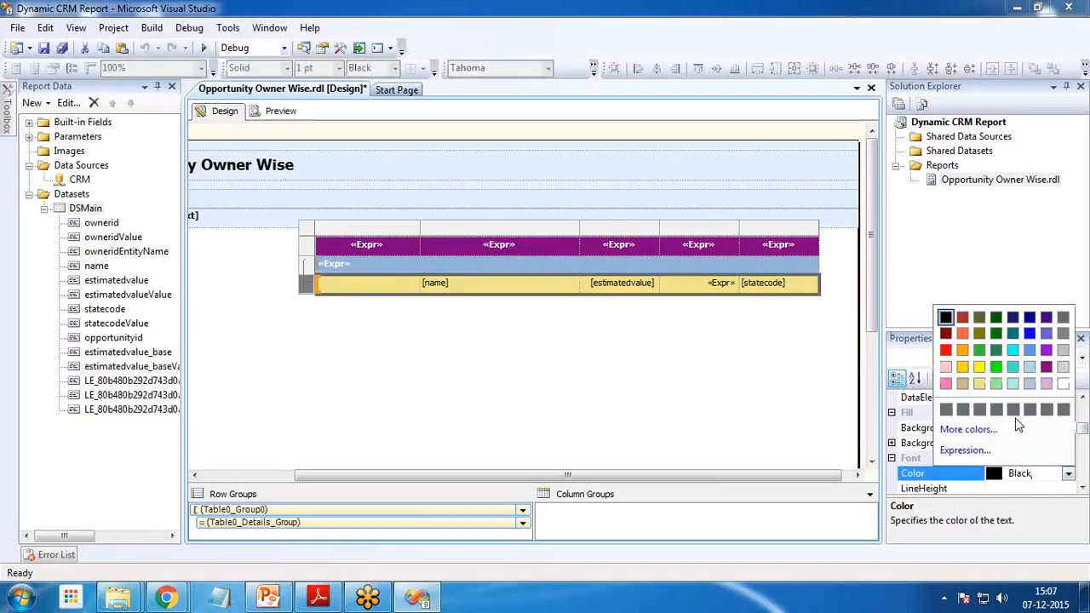
{"action": "left_click", "coordinate": [944, 352]}
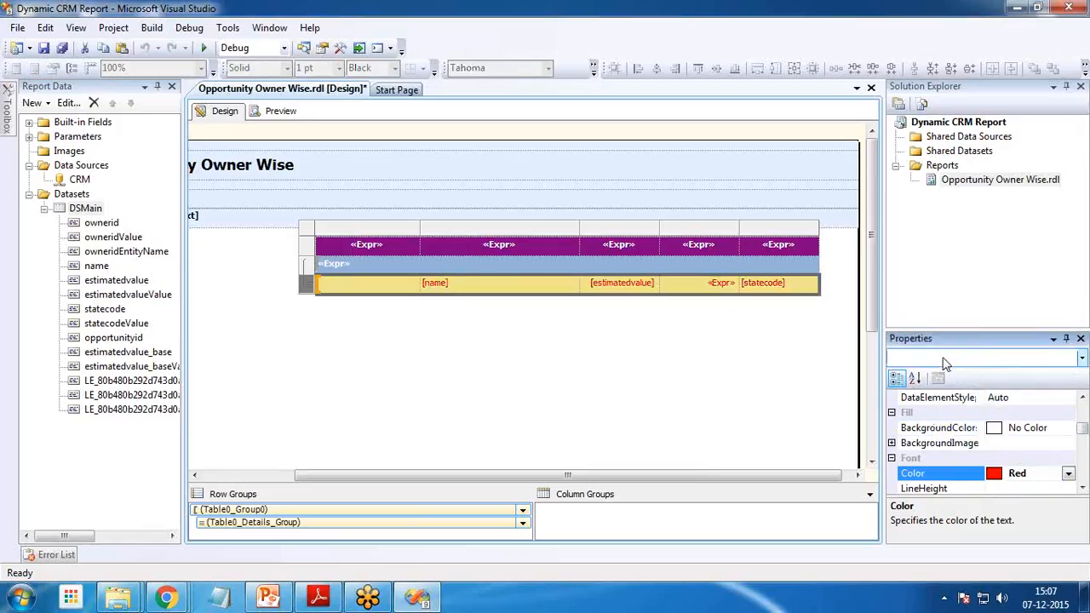
Set the font size of the detail row to 15 pt.
{"action": "left_click", "coordinate": [1083, 487]}
{"action": "left_click", "coordinate": [1082, 487]}
{"action": "left_click", "coordinate": [1082, 487]}
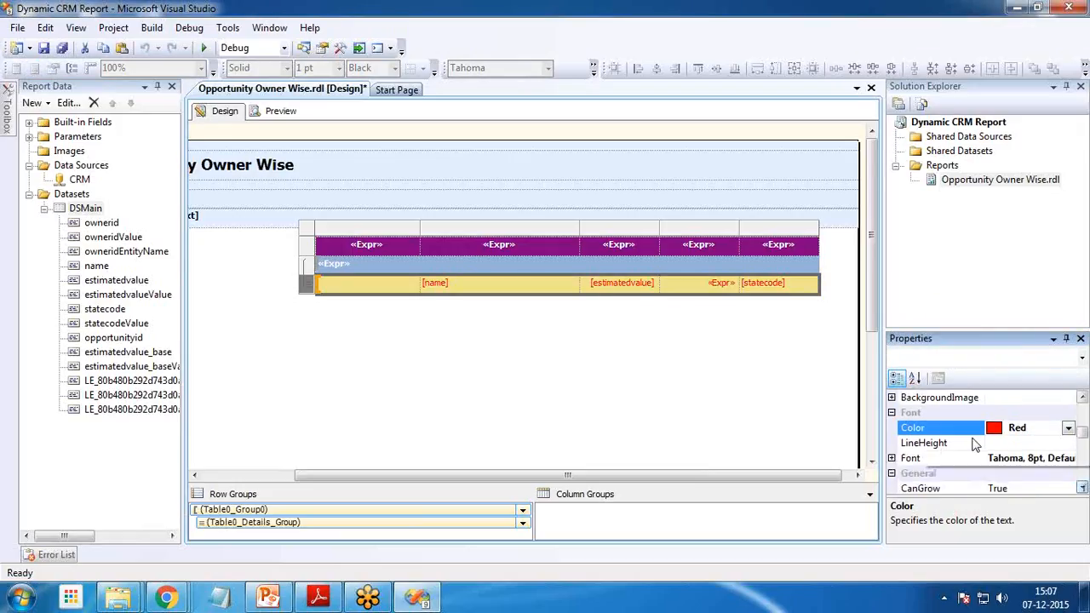
{"action": "left_click", "coordinate": [892, 458]}
{"action": "left_click", "coordinate": [1013, 487]}
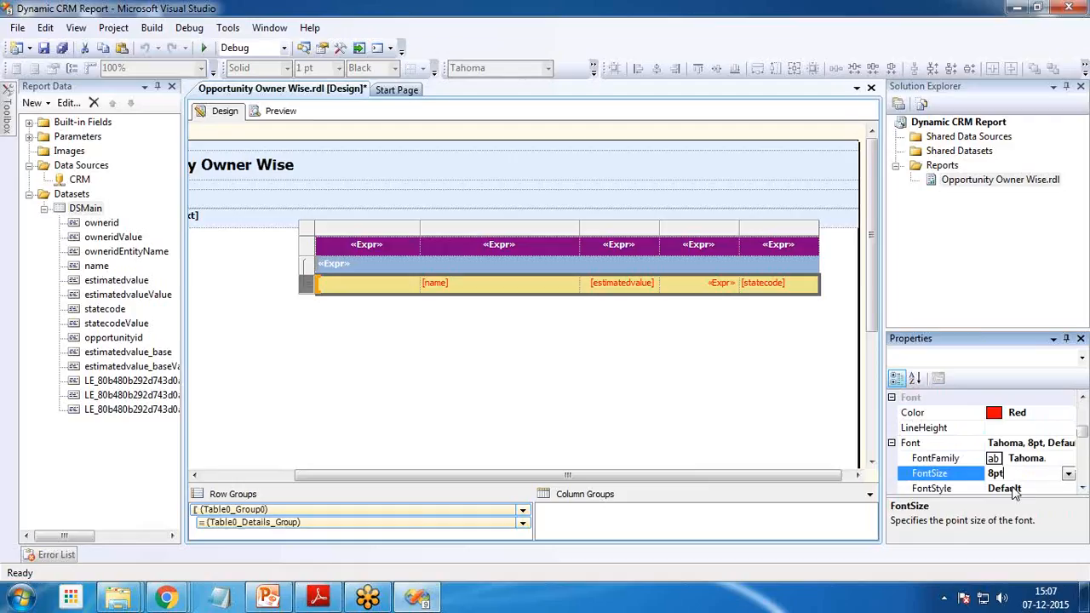
{"action": "left_click", "coordinate": [1068, 473]}
{"action": "left_click", "coordinate": [1022, 473]}
{"action": "key", "text": "BackSpace"}
{"action": "type", "text": "15"}
{"action": "key", "text": "Return"}
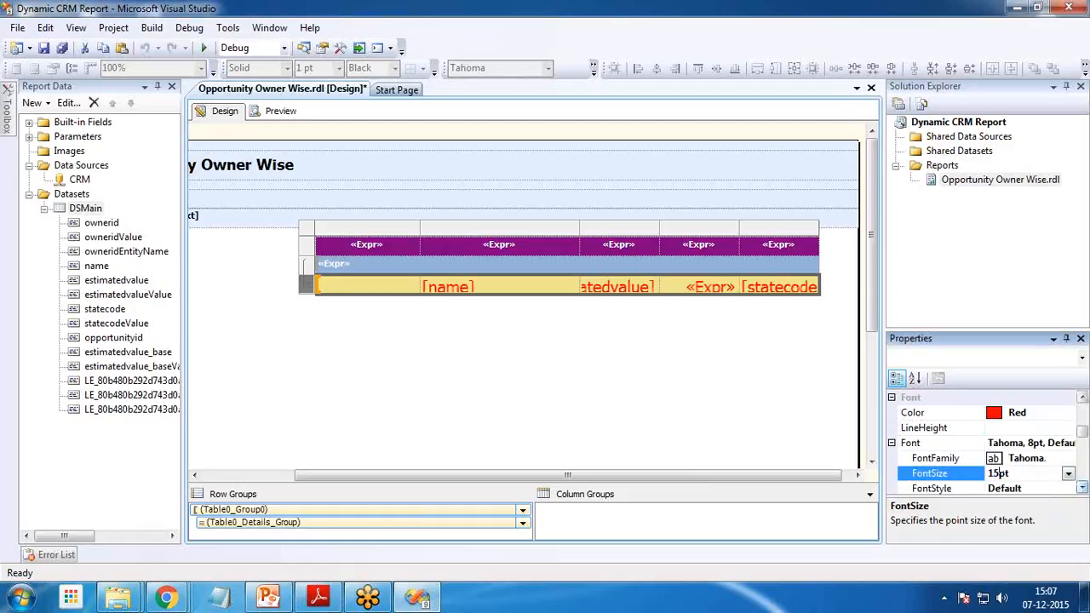
{"action": "left_click", "coordinate": [356, 309]}
{"action": "left_click", "coordinate": [346, 293]}
{"action": "left_click", "coordinate": [351, 292]}
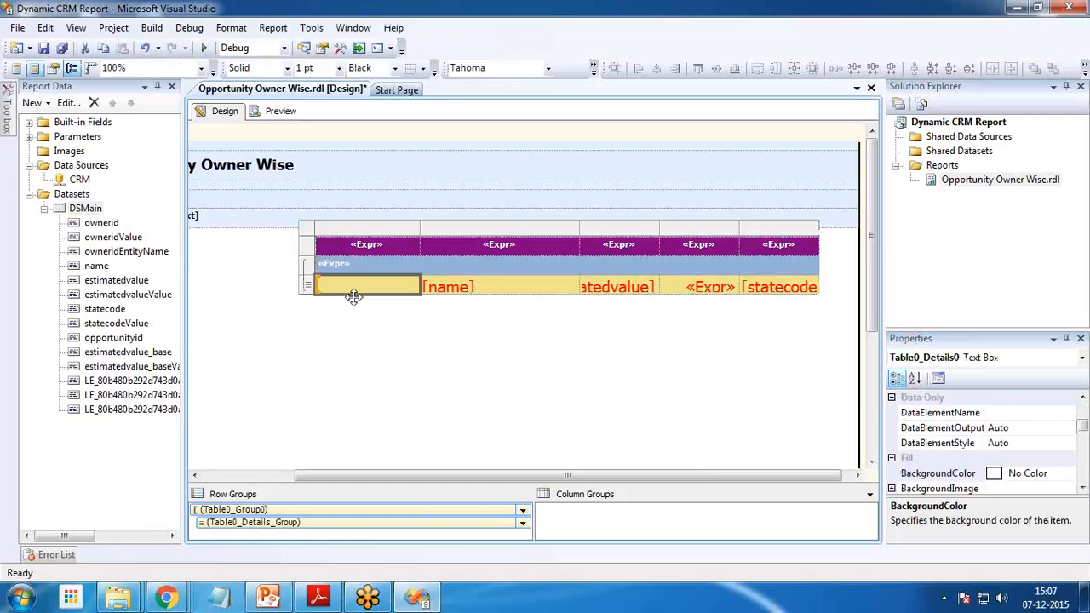
{"action": "left_click", "coordinate": [355, 305]}
{"action": "left_click", "coordinate": [390, 292]}
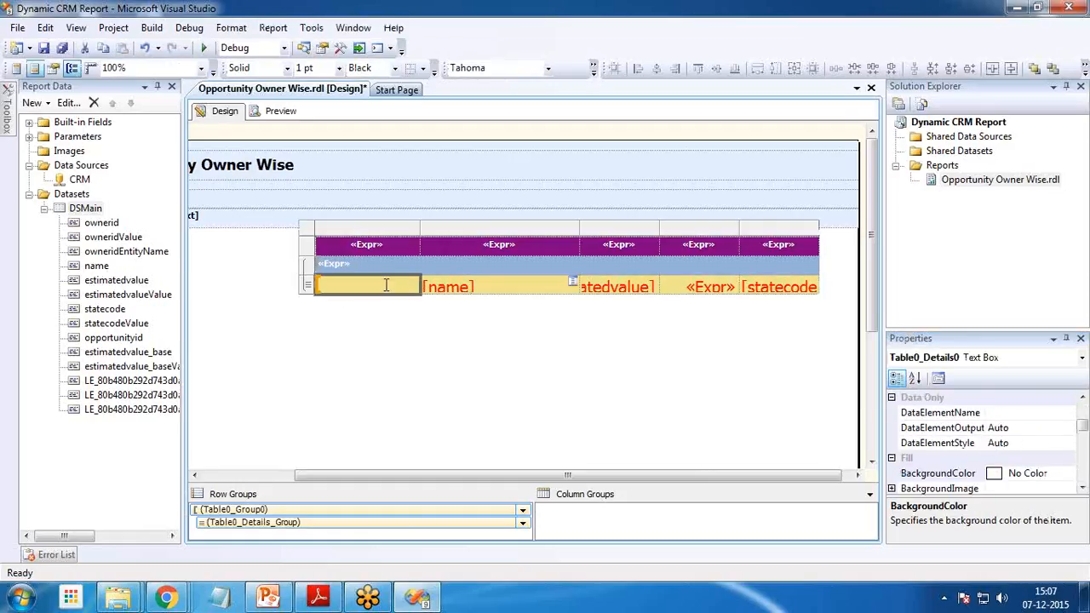
Select the whole detail row again and set its font size to 10 pt.
{"action": "left_click", "coordinate": [308, 287]}
{"action": "left_click_drag", "start_coordinate": [1083, 426], "coordinate": [1082, 434]}
{"action": "left_click", "coordinate": [1051, 454]}
{"action": "left_click", "coordinate": [1054, 444]}
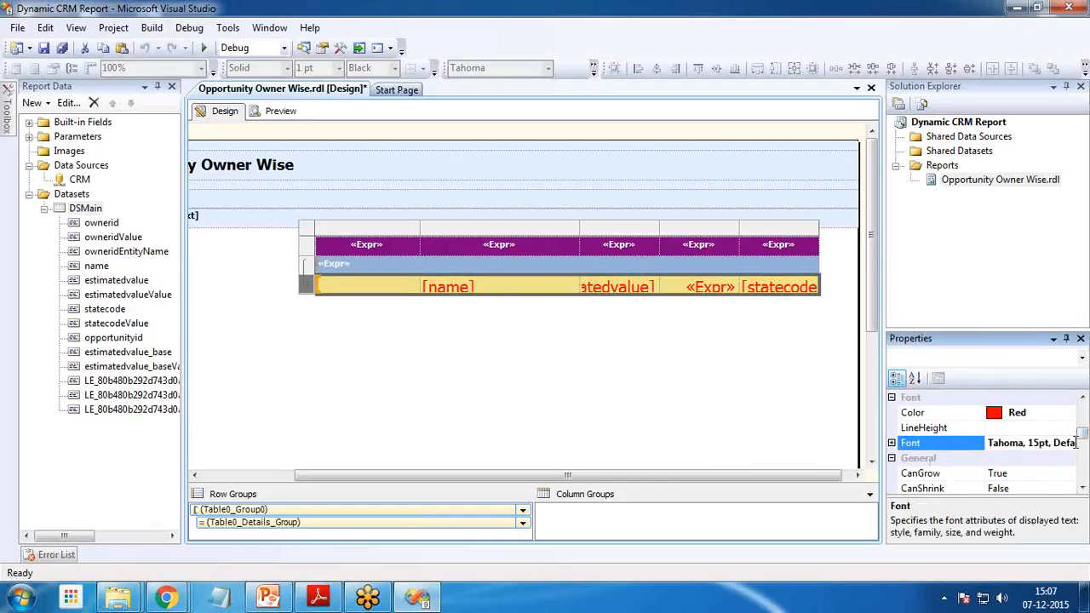
{"action": "left_click", "coordinate": [891, 443]}
{"action": "left_click", "coordinate": [996, 474]}
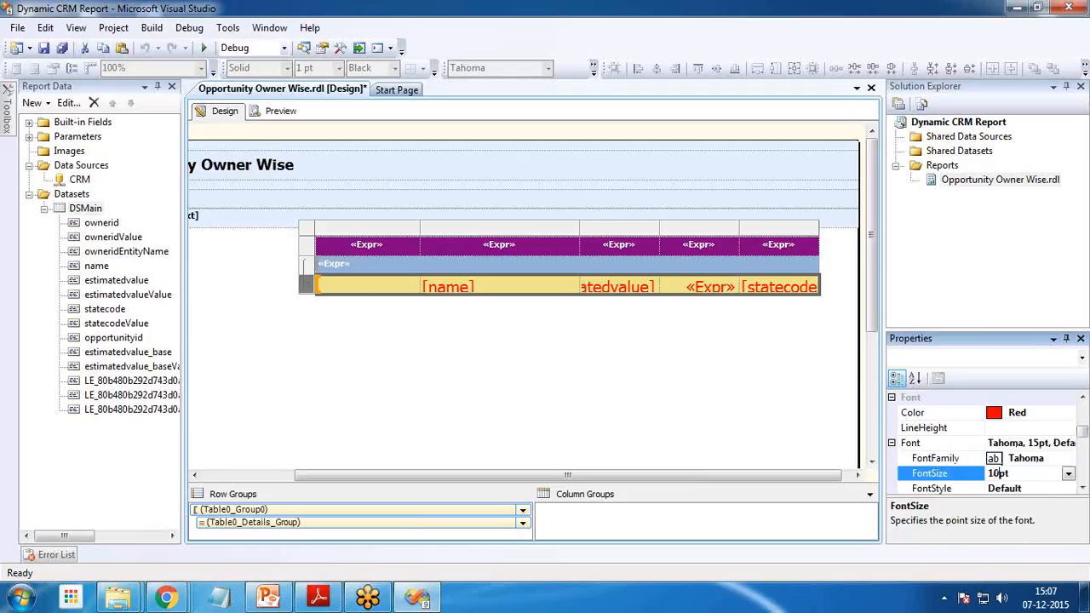
{"action": "left_click", "coordinate": [1025, 483]}
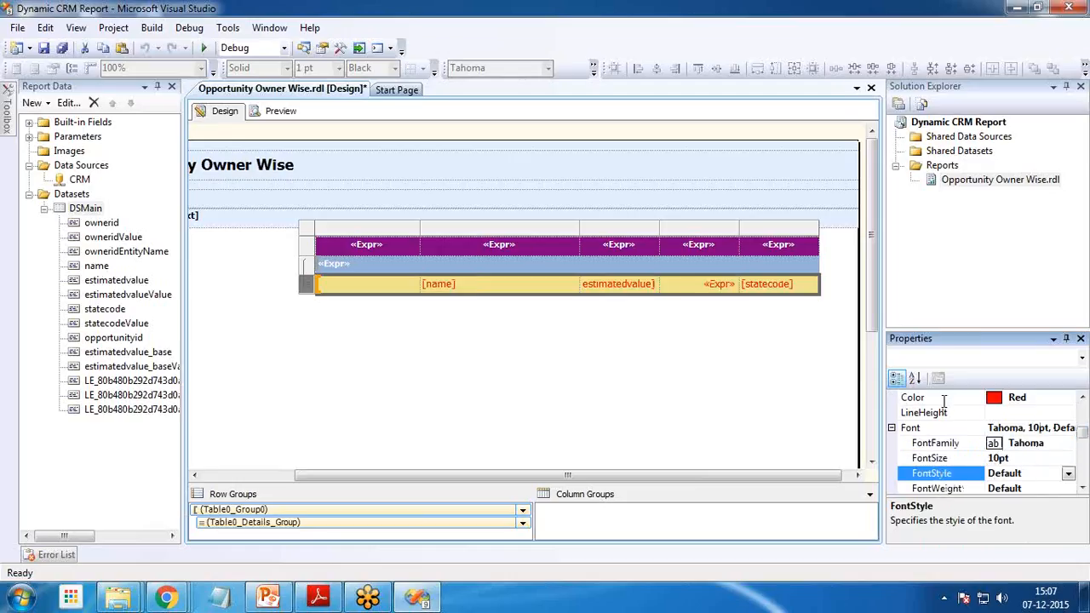
Try the Normal font style on the detail row and settle on Italic.
{"action": "left_click", "coordinate": [1068, 475]}
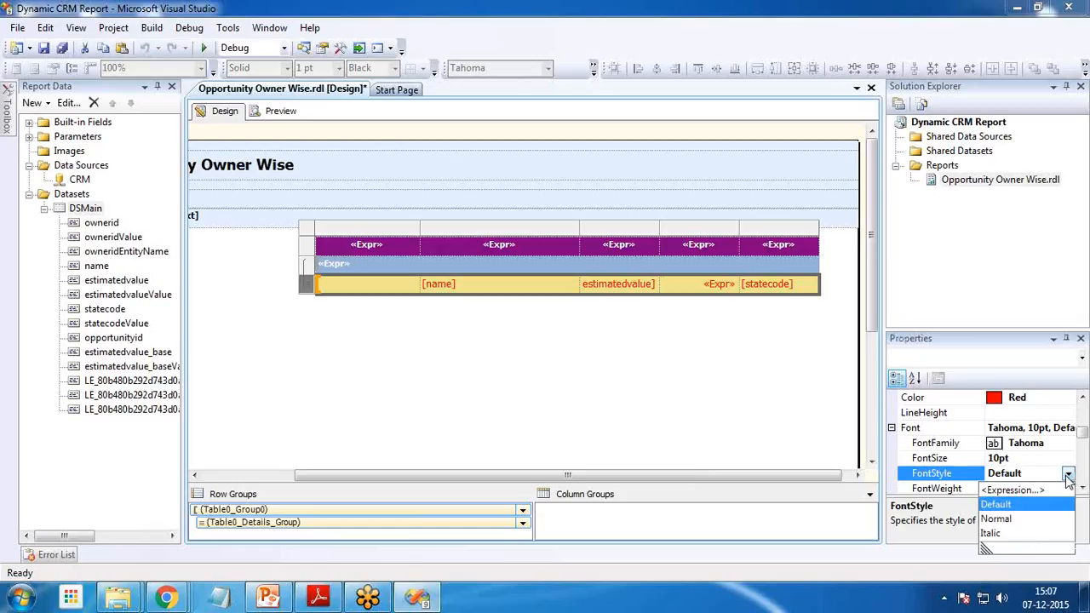
{"action": "left_click", "coordinate": [995, 519]}
{"action": "left_click", "coordinate": [1068, 475]}
{"action": "left_click", "coordinate": [997, 534]}
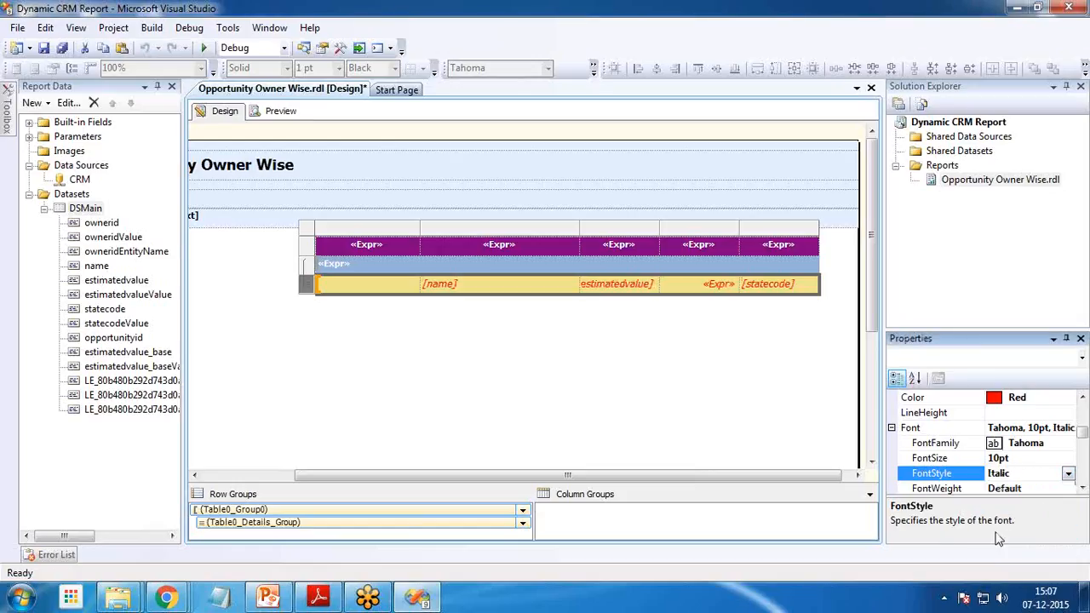
Set the font weight of the table's detail row to Bold.
{"action": "left_click", "coordinate": [1040, 488]}
{"action": "left_click", "coordinate": [1068, 473]}
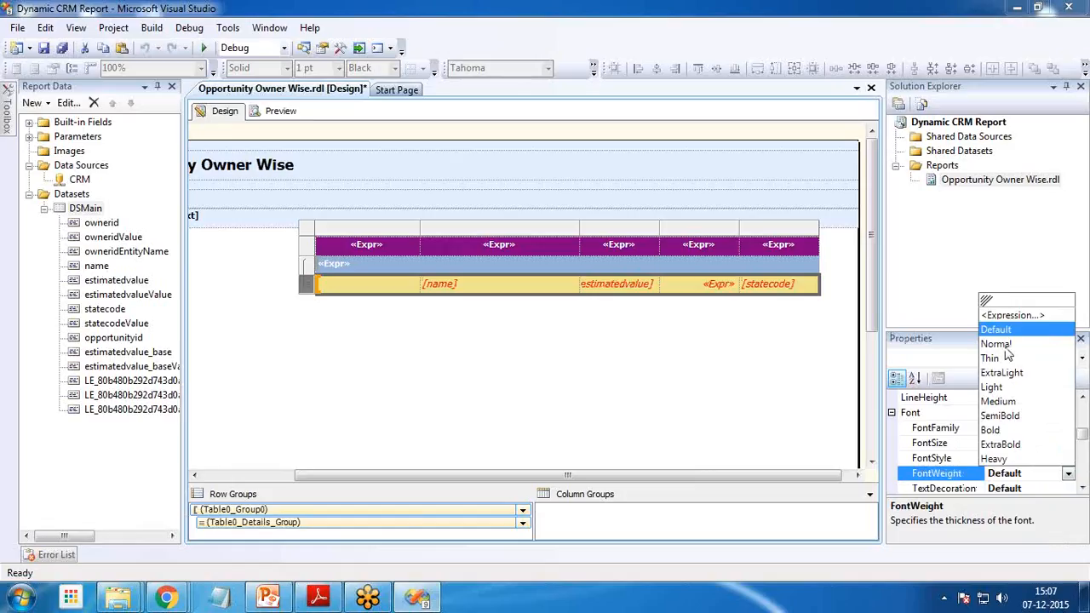
{"action": "left_click", "coordinate": [992, 430]}
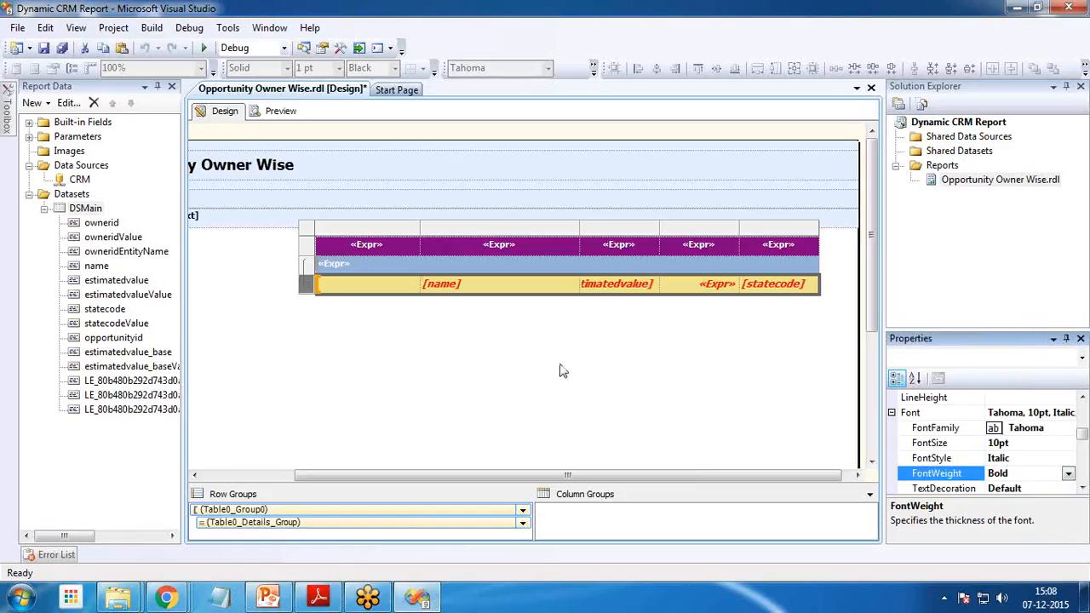
Switch to the Opportunity Owner Wise report properties window in Chrome.
{"action": "left_click", "coordinate": [1078, 279]}
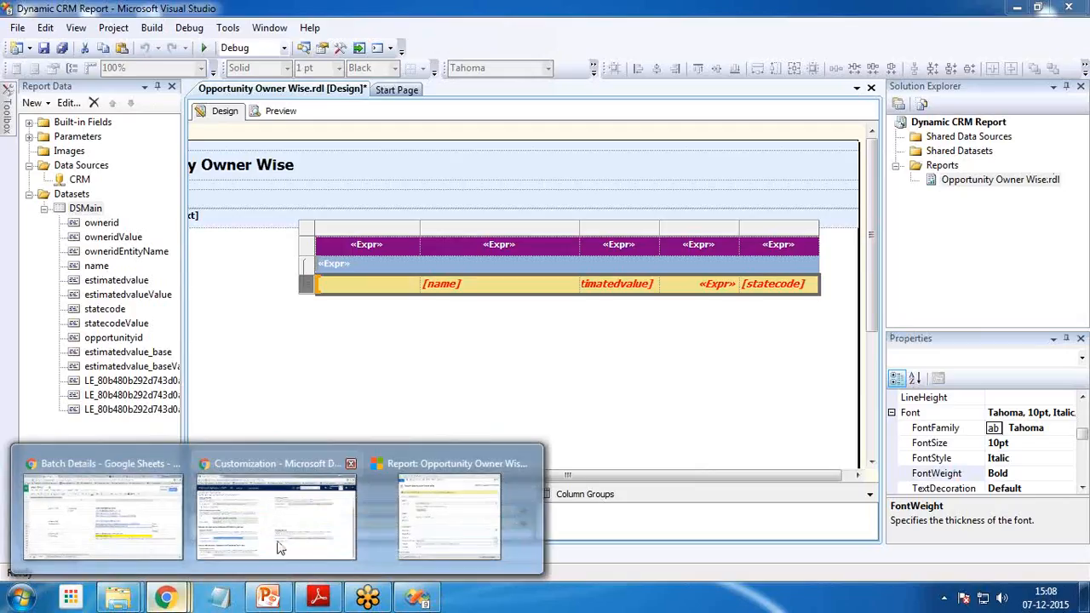
{"action": "left_click", "coordinate": [455, 535]}
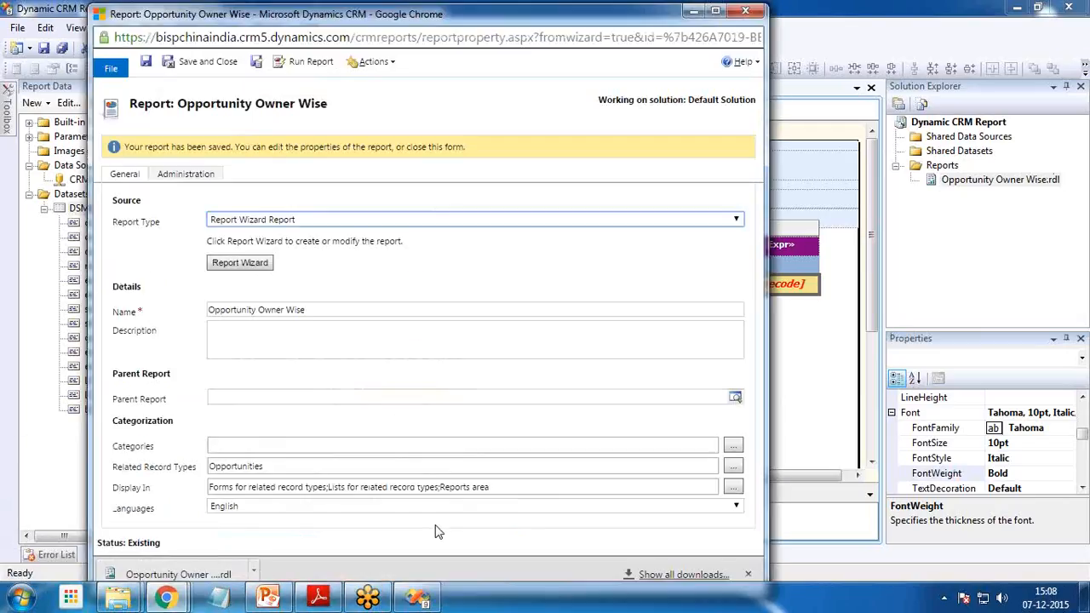
{"action": "left_click", "coordinate": [371, 63]}
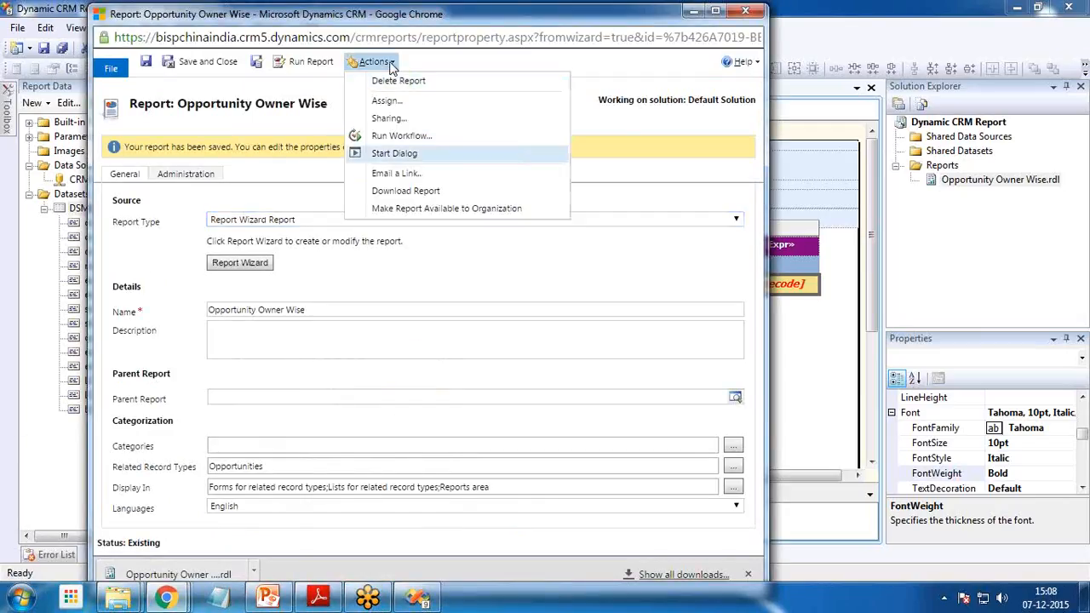
{"action": "left_click", "coordinate": [350, 263]}
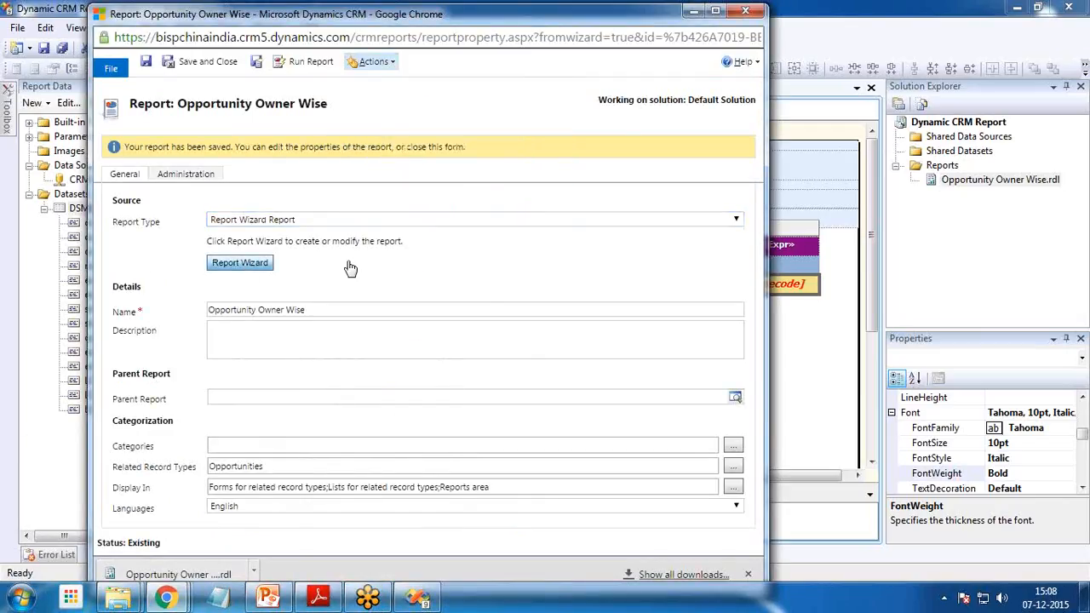
{"action": "left_click", "coordinate": [247, 264]}
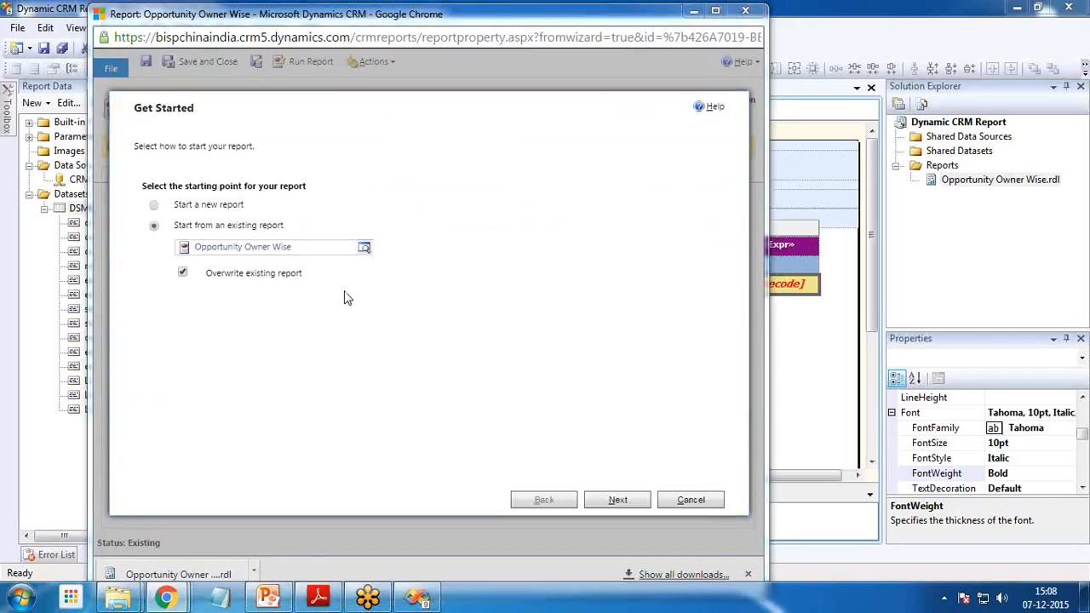
{"action": "left_click", "coordinate": [693, 500]}
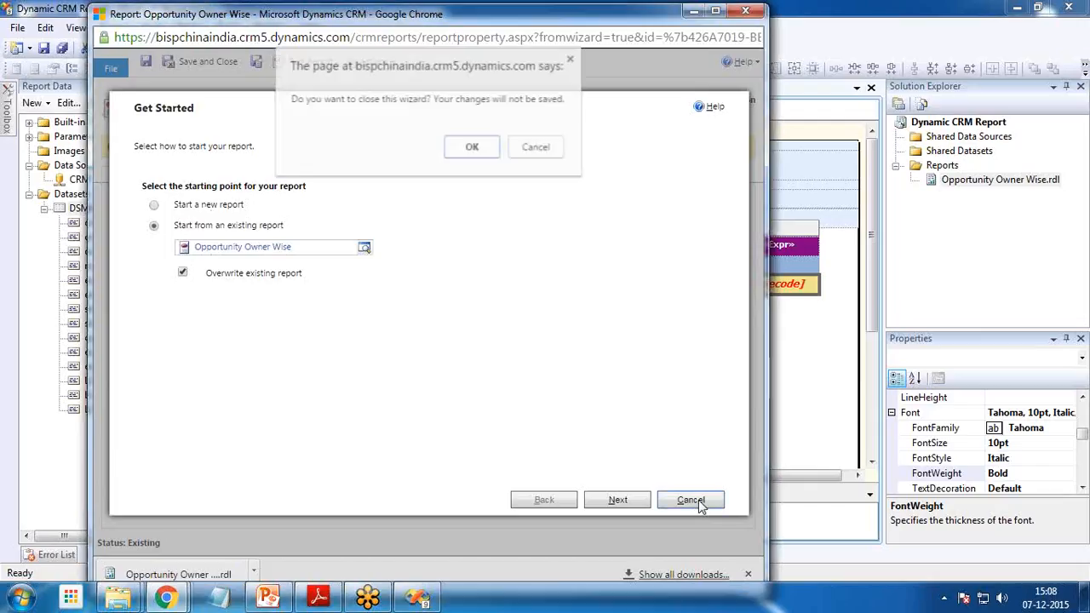
{"action": "left_click", "coordinate": [536, 150]}
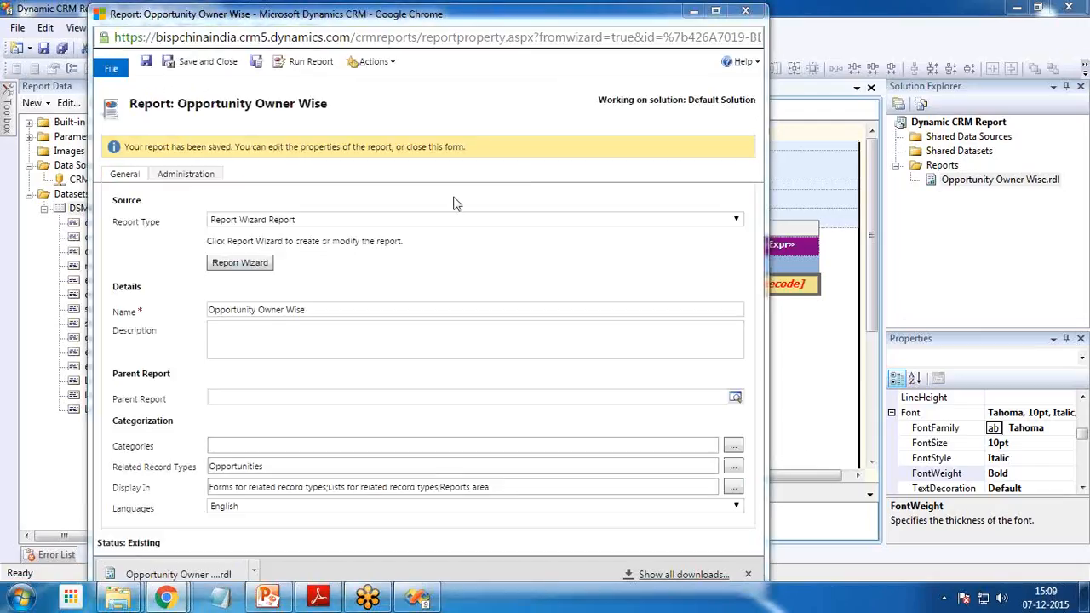
Change the report's source type to Existing File.
{"action": "left_click", "coordinate": [337, 221]}
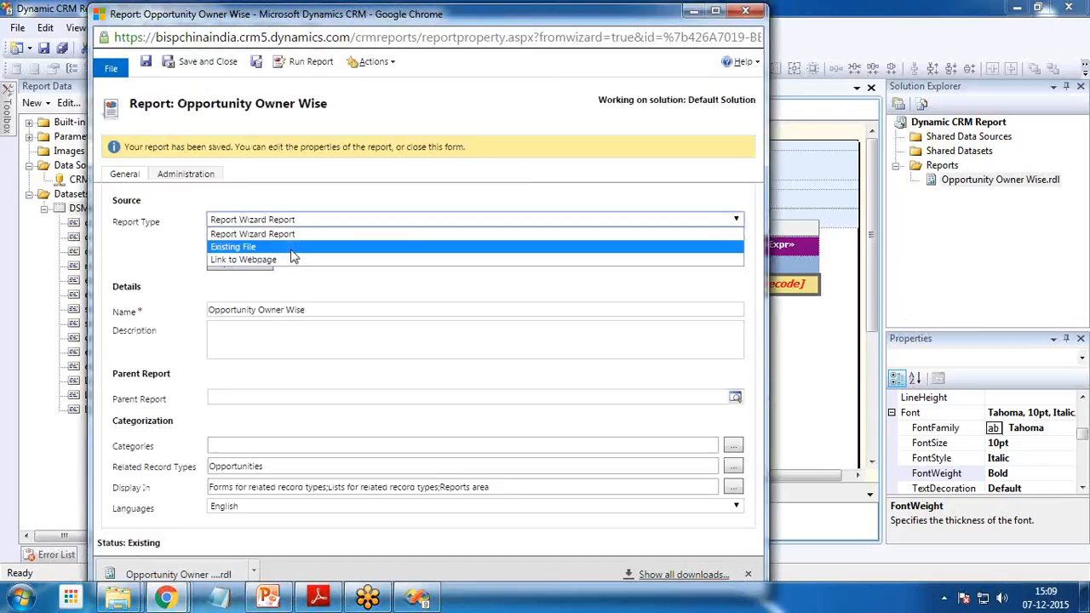
{"action": "left_click", "coordinate": [256, 246]}
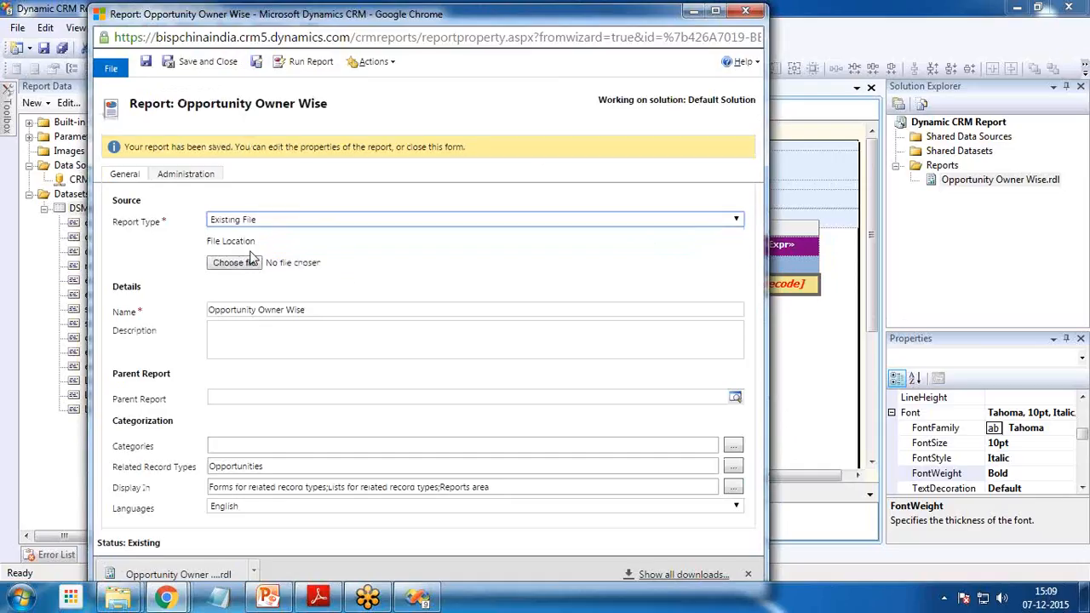
{"action": "left_click", "coordinate": [237, 263]}
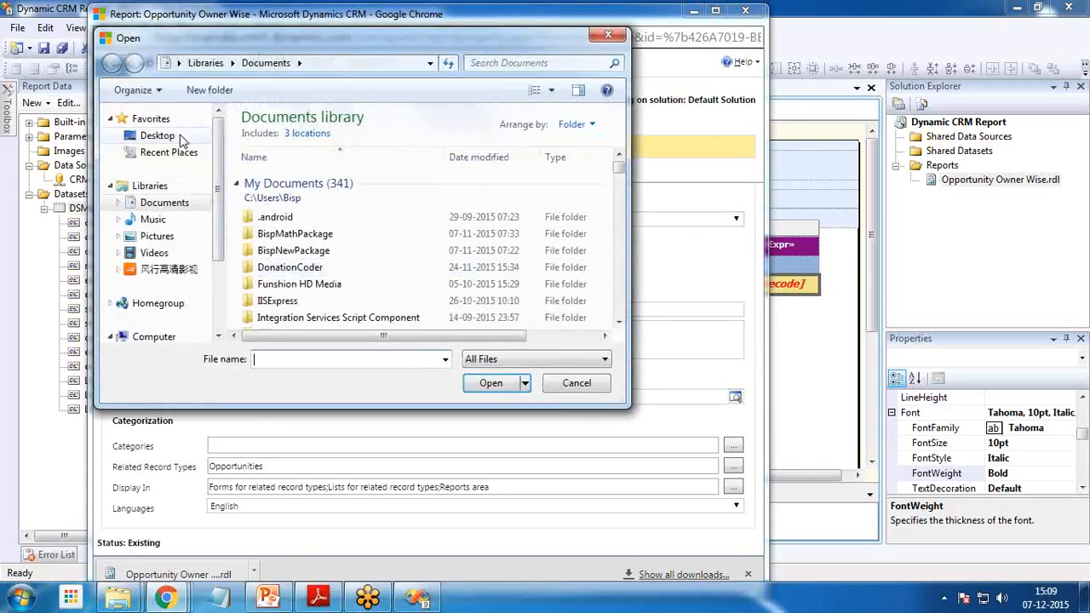
{"action": "left_click", "coordinate": [160, 137]}
{"action": "left_click_drag", "start_coordinate": [618, 141], "coordinate": [627, 281]}
{"action": "left_click", "coordinate": [374, 261]}
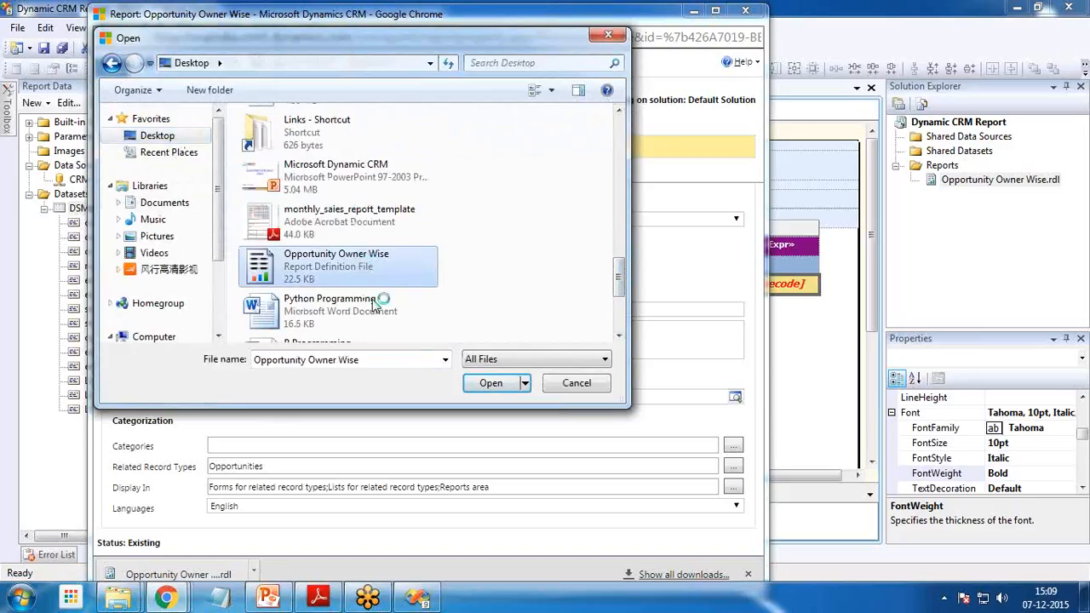
{"action": "left_click", "coordinate": [579, 383]}
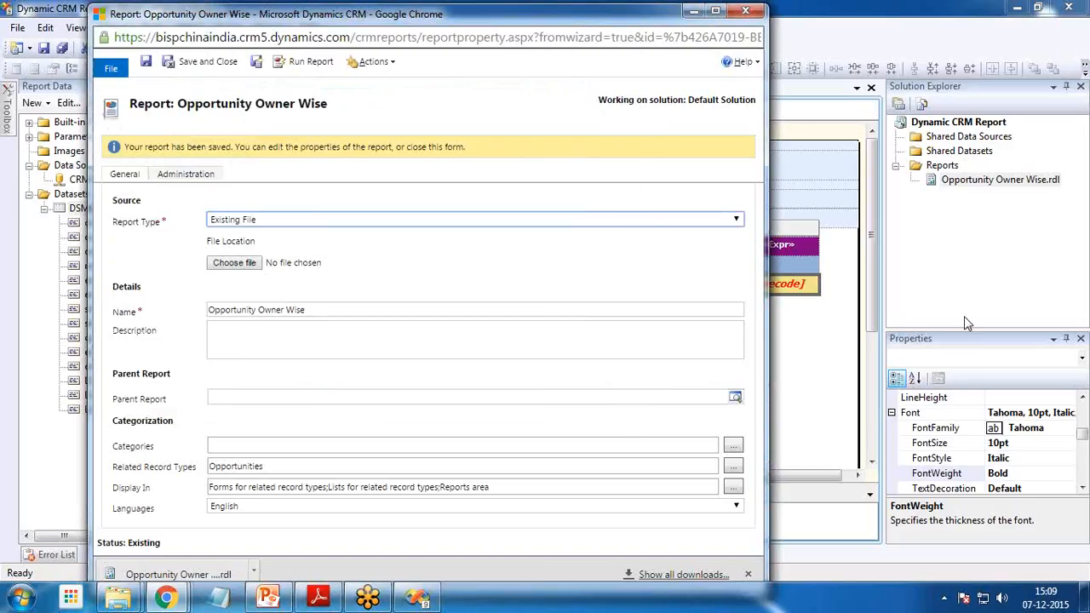
Switch to Visual Studio, widen the properties area for Opportunity Owner Wise.rdl and copy the file's full path.
{"action": "left_click", "coordinate": [938, 275]}
{"action": "left_click", "coordinate": [964, 182]}
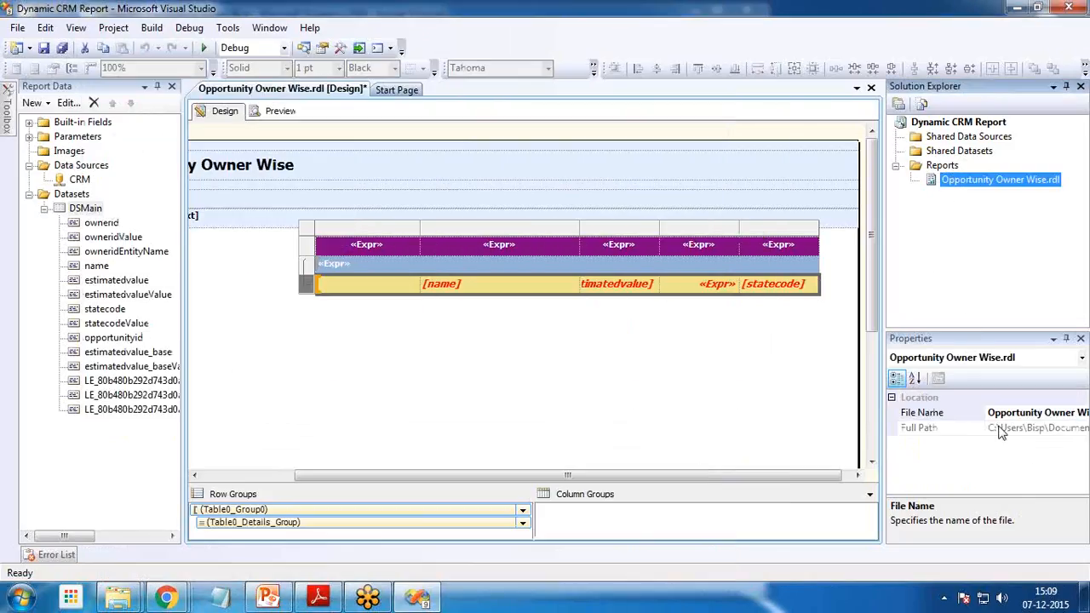
{"action": "left_click", "coordinate": [885, 435]}
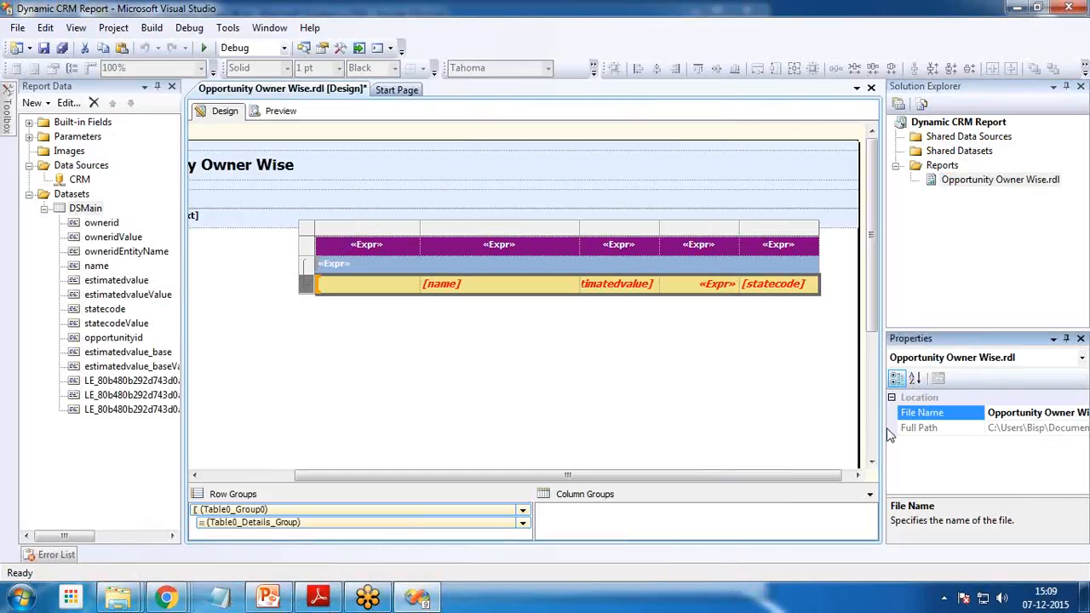
{"action": "left_click_drag", "start_coordinate": [888, 435], "coordinate": [794, 419]}
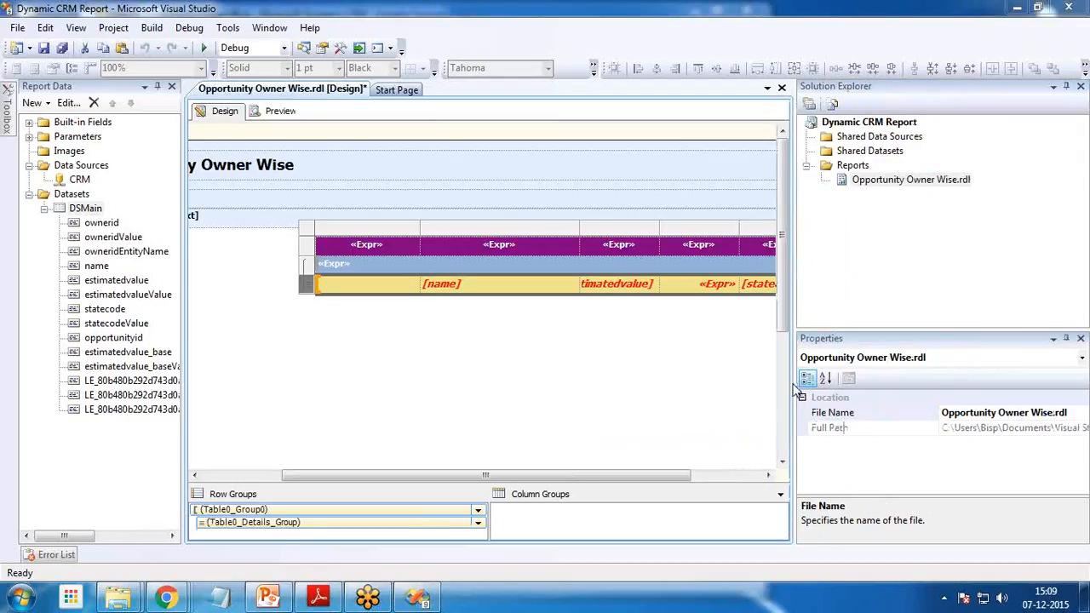
{"action": "left_click_drag", "start_coordinate": [791, 377], "coordinate": [630, 366]}
{"action": "left_click", "coordinate": [954, 428]}
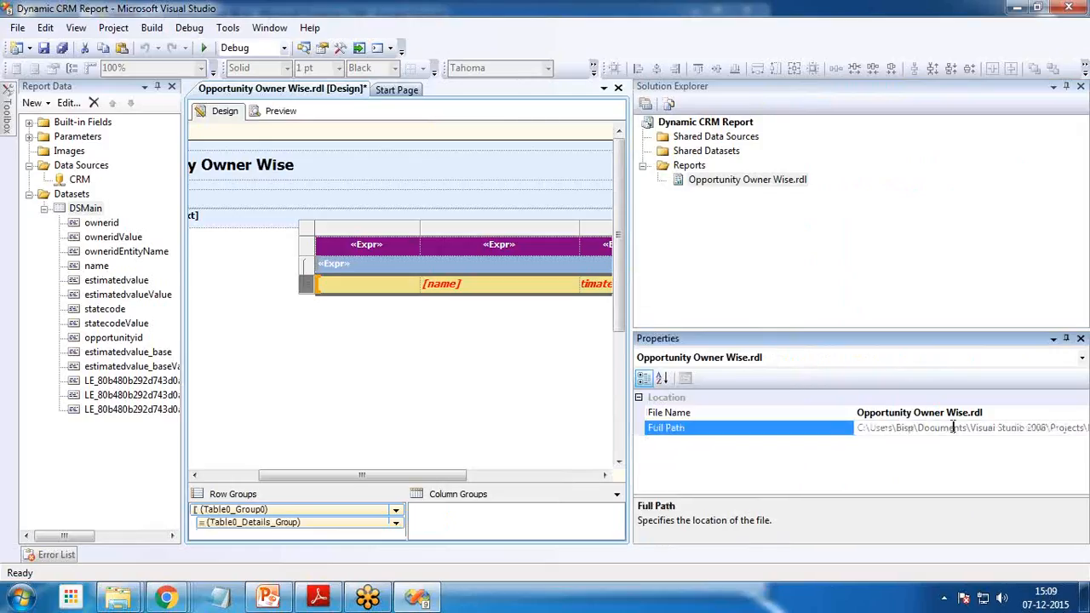
{"action": "left_click", "coordinate": [862, 427]}
{"action": "key", "text": "ctrl+c"}
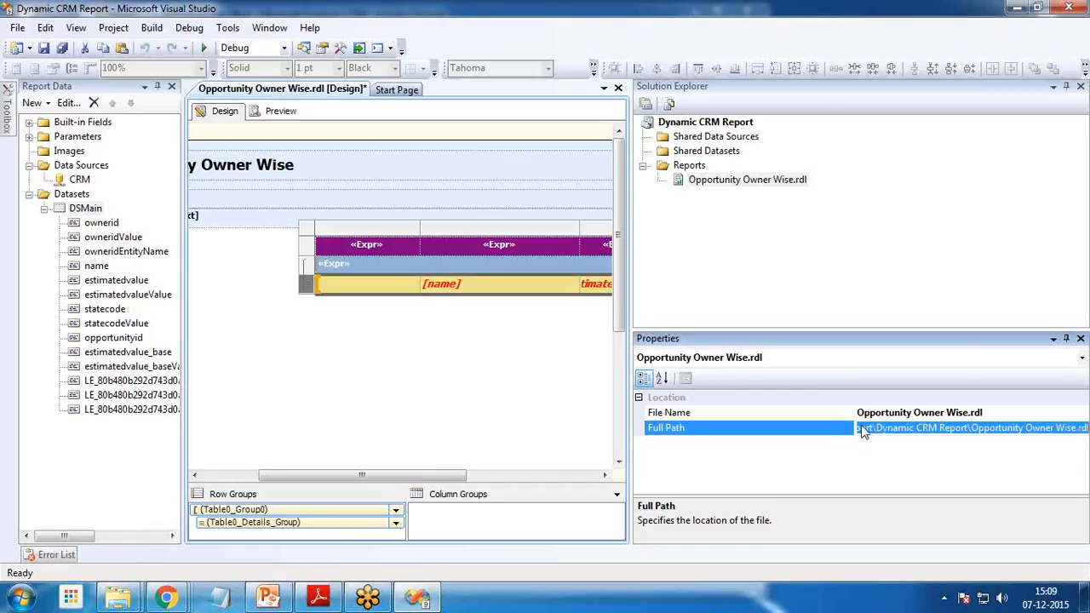
Paste the path into Notepad, remove the \Opportunity Owner Wise.rdl ending and copy the remaining folder path.
{"action": "left_click", "coordinate": [220, 596]}
{"action": "key", "text": "ctrl+v"}
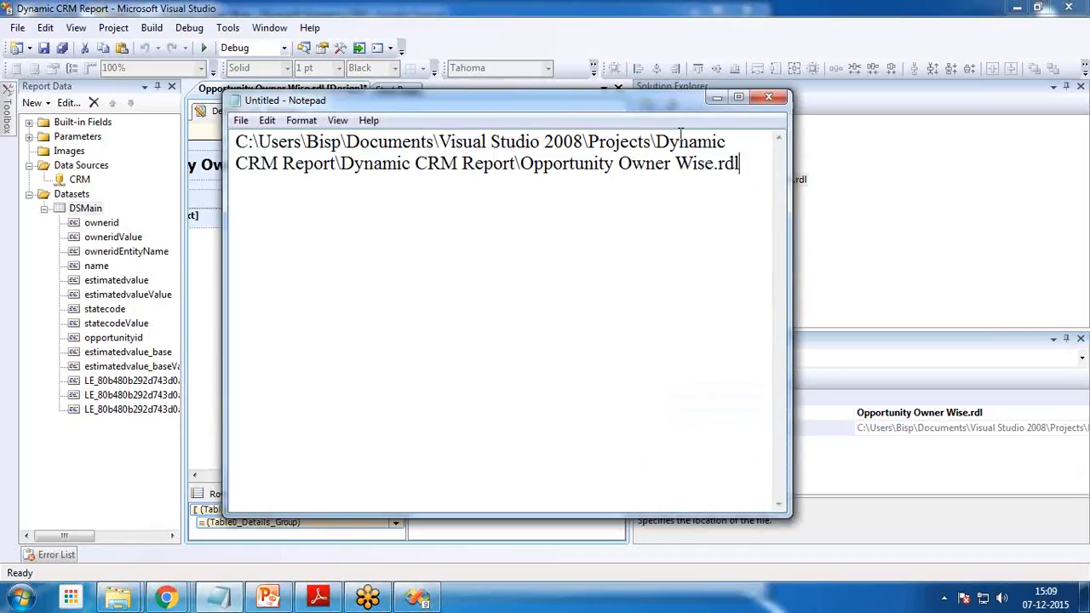
{"action": "left_click", "coordinate": [783, 238]}
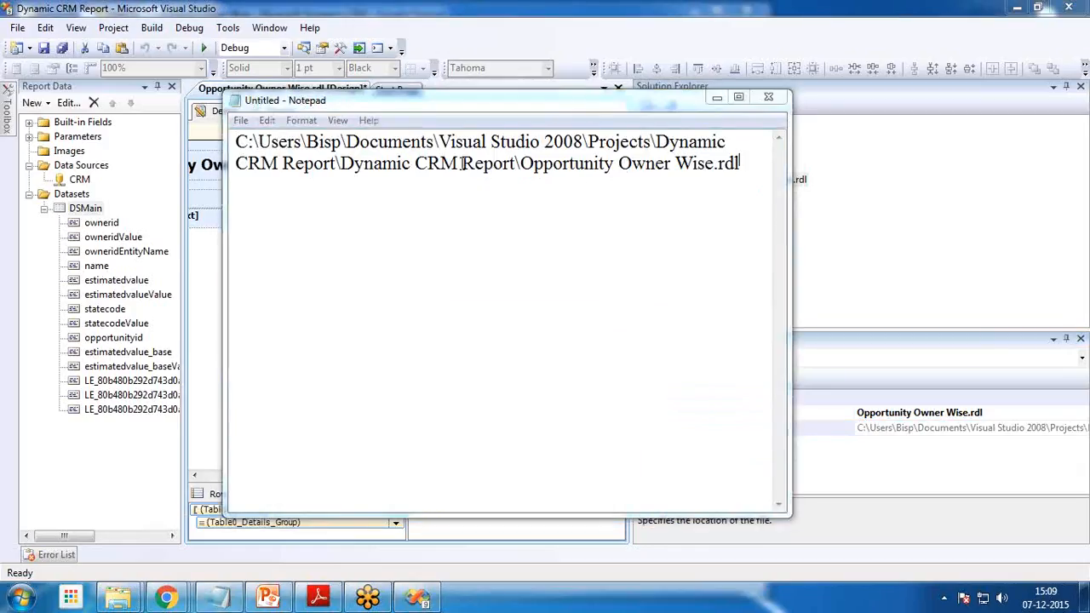
{"action": "left_click_drag", "start_coordinate": [522, 163], "coordinate": [757, 171]}
{"action": "key", "text": "BackSpace"}
{"action": "key", "text": "BackSpace"}
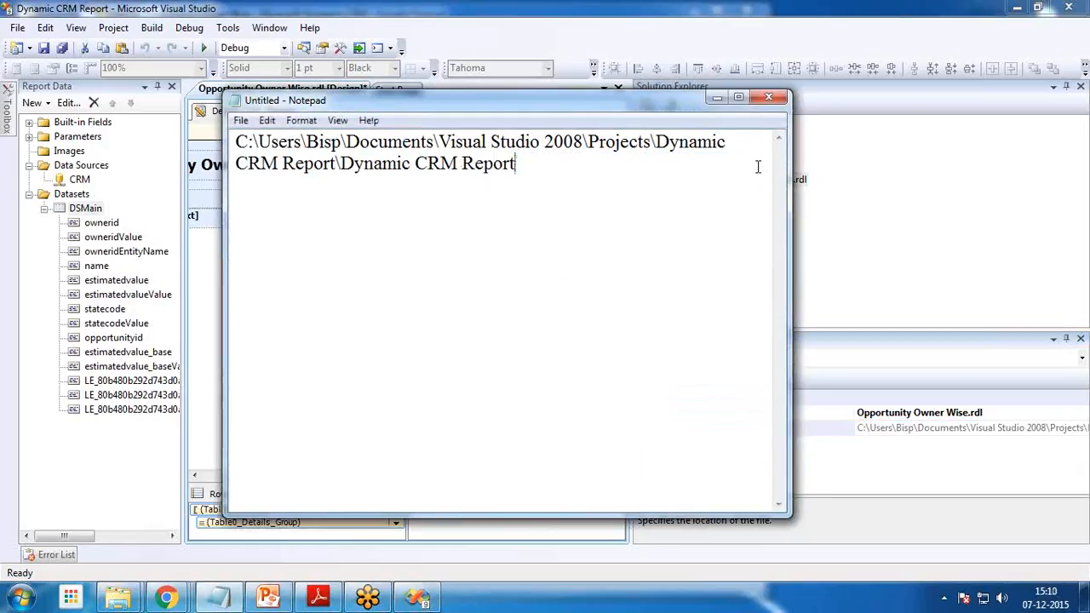
{"action": "key", "text": "ctrl+a"}
{"action": "key", "text": "ctrl+c"}
Open the copied folder path in Windows Explorer and select the Opportunity Owner Wise report file.
{"action": "left_click", "coordinate": [21, 598]}
{"action": "key", "text": "ctrl+v"}
{"action": "key", "text": "Return"}
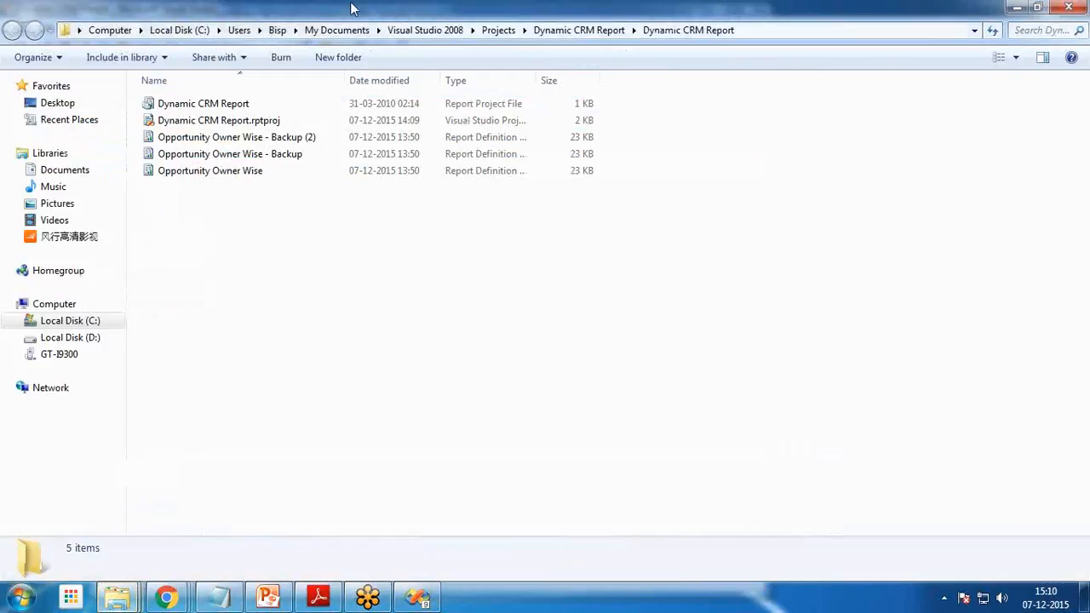
{"action": "left_click", "coordinate": [223, 175]}
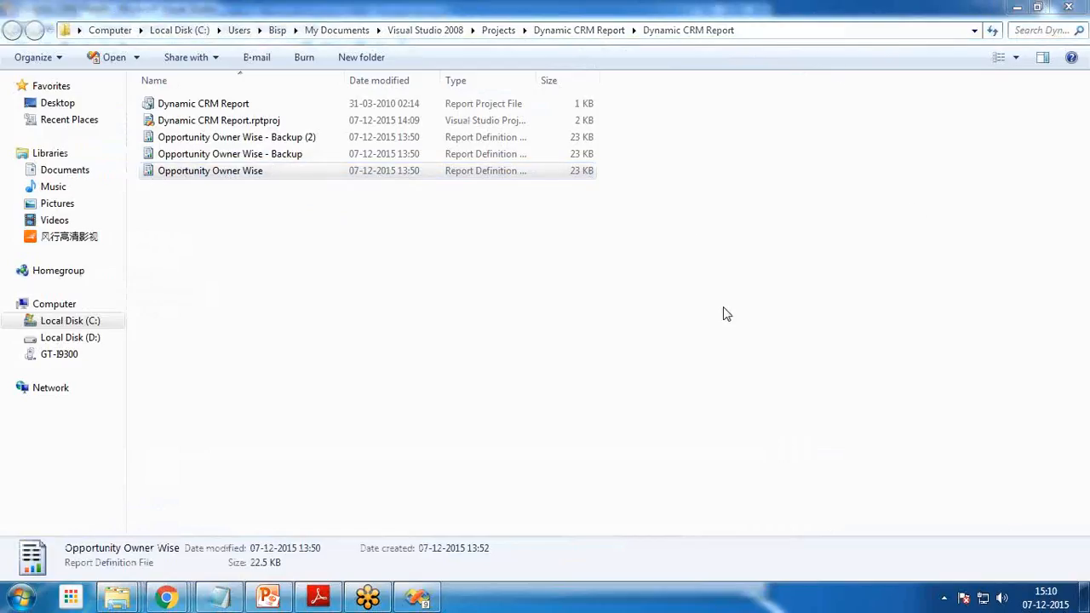
Check Visual Studio briefly, return to the project folder in Windows Explorer and highlight its full folder path.
{"action": "left_click", "coordinate": [419, 598]}
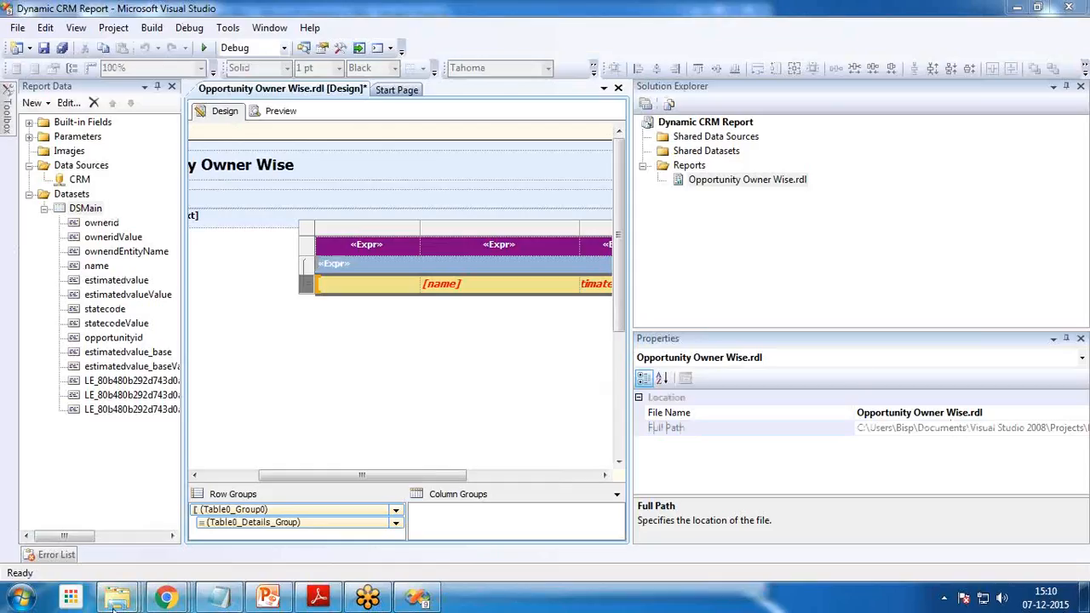
{"action": "mouse_move", "coordinate": [117, 599]}
{"action": "left_click", "coordinate": [453, 528]}
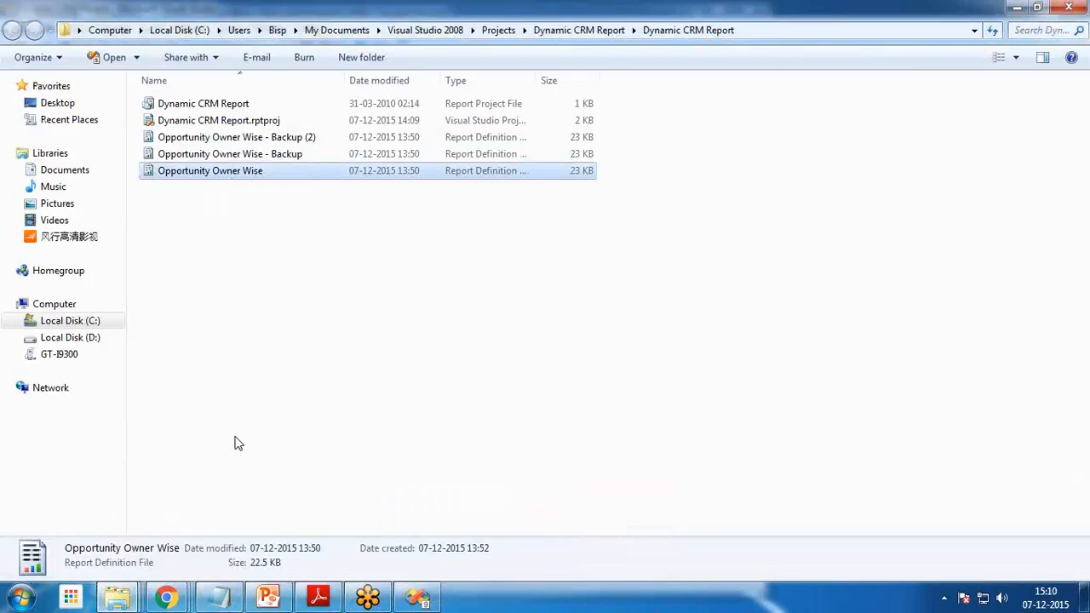
{"action": "left_click", "coordinate": [800, 34]}
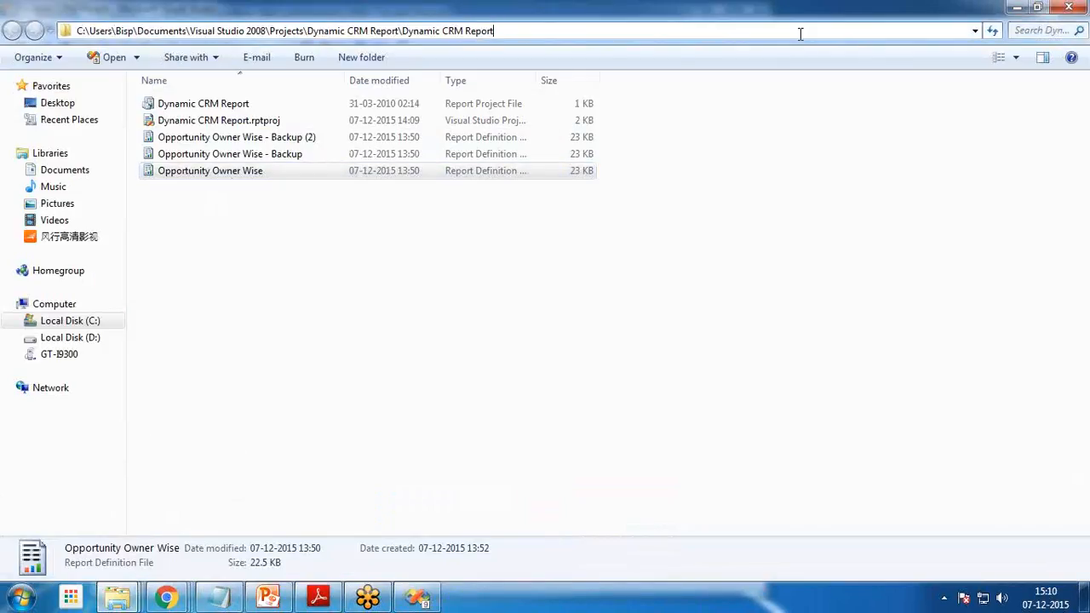
{"action": "left_click_drag", "start_coordinate": [534, 33], "coordinate": [26, 25]}
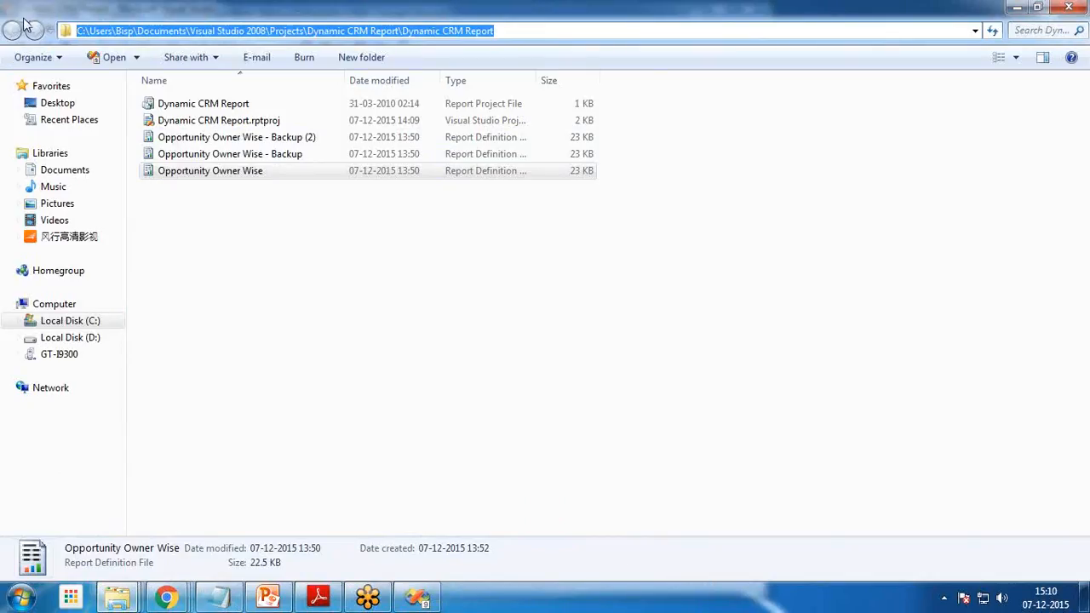
Reopen the file chooser of the CRM report form in Chrome and place the Notepad path beside it for reference.
{"action": "left_click", "coordinate": [166, 598]}
{"action": "left_click", "coordinate": [450, 521]}
{"action": "left_click", "coordinate": [237, 262]}
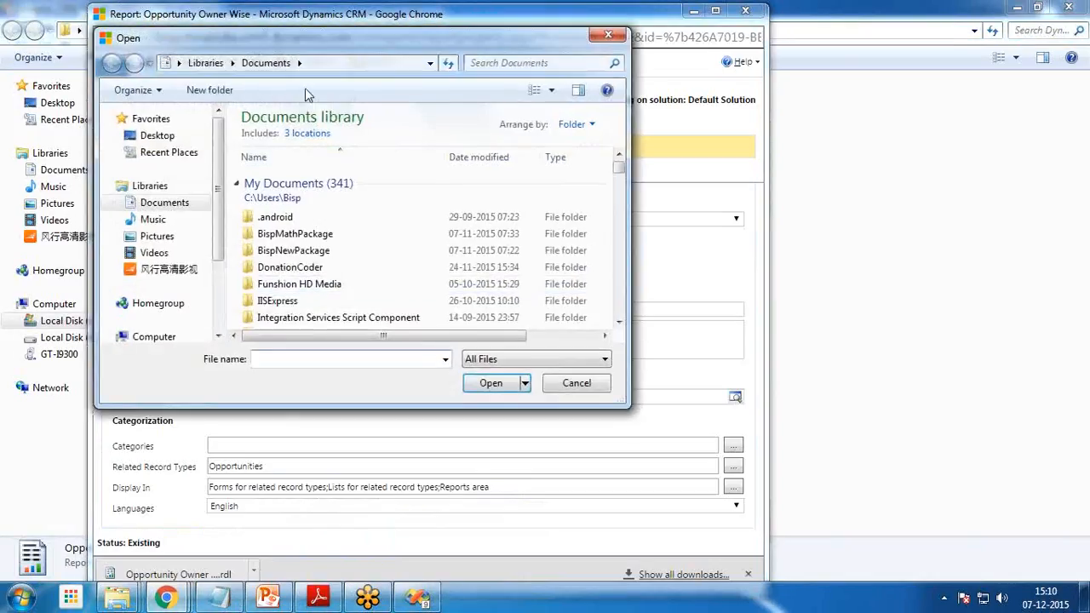
{"action": "left_click", "coordinate": [319, 61]}
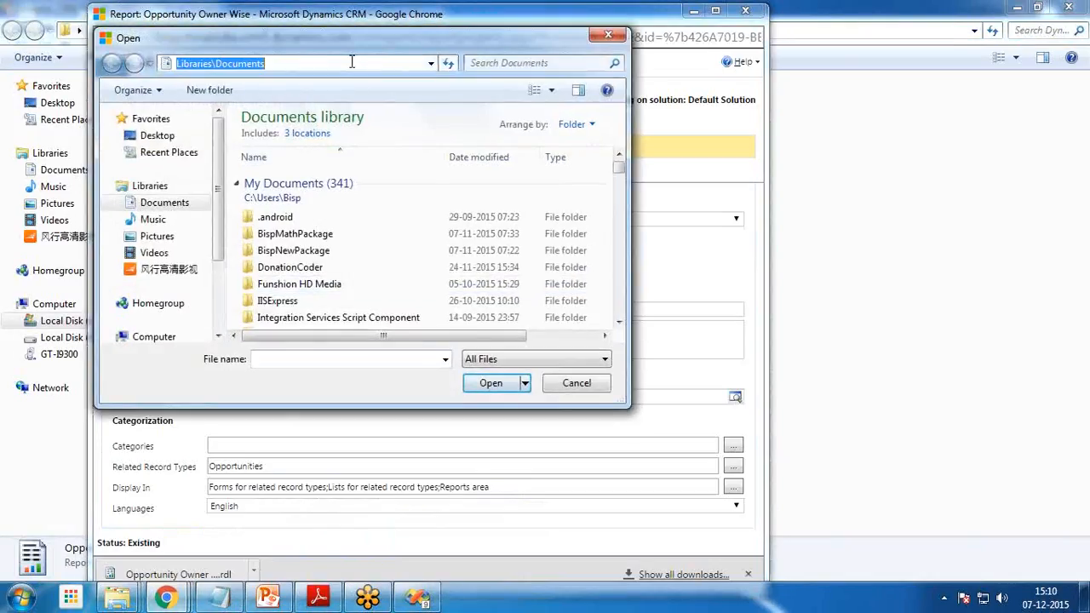
{"action": "left_click", "coordinate": [287, 259]}
{"action": "left_click", "coordinate": [220, 599]}
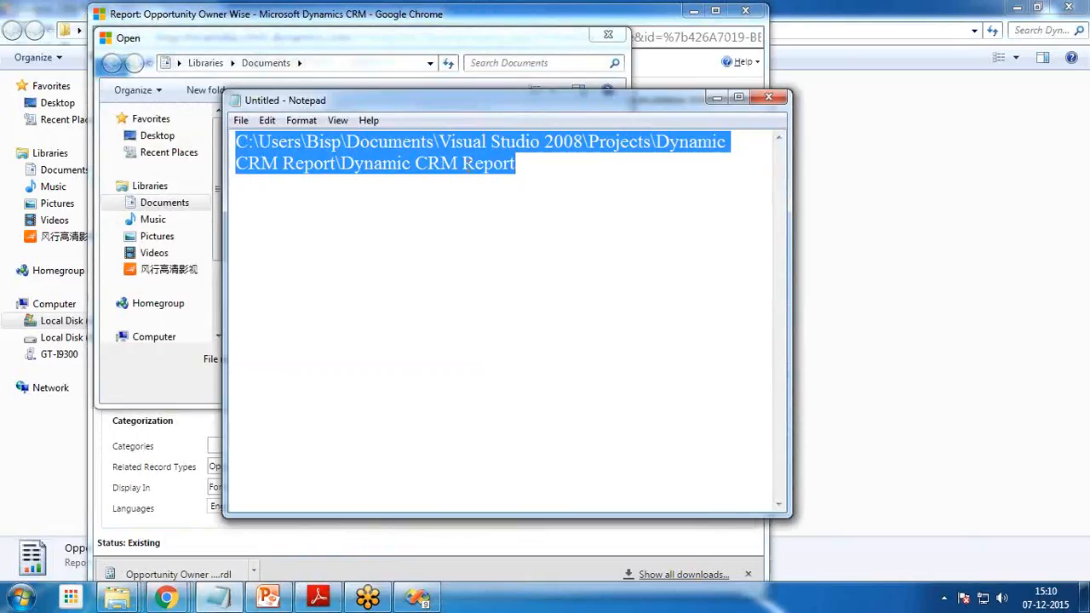
{"action": "left_click_drag", "start_coordinate": [325, 99], "coordinate": [569, 62]}
Browse from the Documents library through Visual Studio 2008 and Projects to the inner Dynamic CRM Report folder.
{"action": "left_click", "coordinate": [300, 272]}
{"action": "scroll", "coordinate": [301, 272], "scroll_direction": "down", "scroll_amount": 10}
{"action": "double_click", "coordinate": [295, 256]}
{"action": "double_click", "coordinate": [271, 213]}
{"action": "double_click", "coordinate": [316, 184]}
{"action": "double_click", "coordinate": [310, 182]}
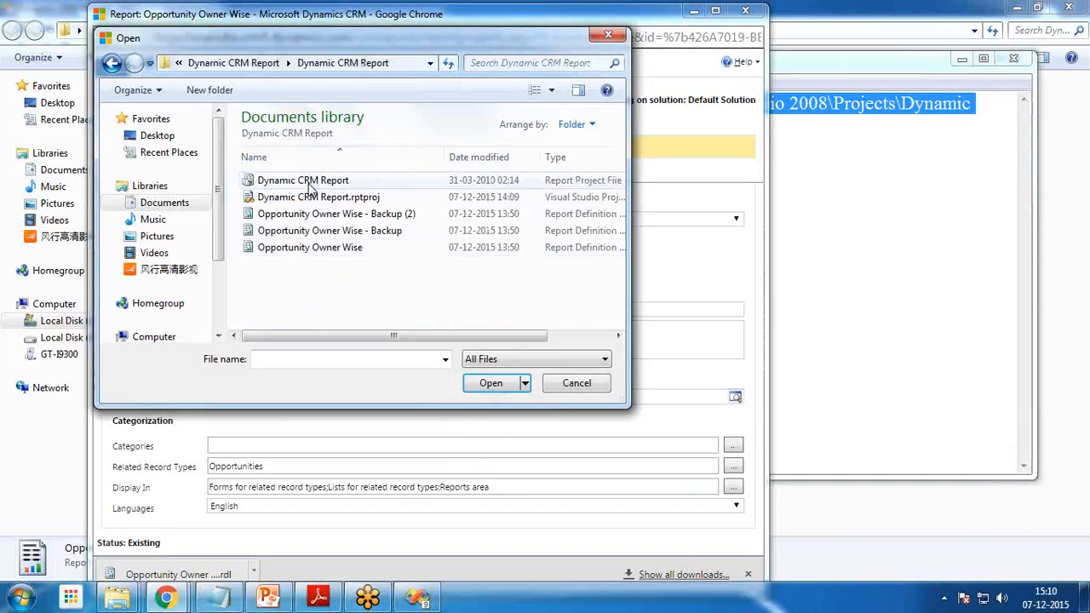
Choose the Opportunity Owner Wise report definition as the report's source file and save the CRM report.
{"action": "left_click", "coordinate": [300, 247]}
{"action": "left_click", "coordinate": [488, 385]}
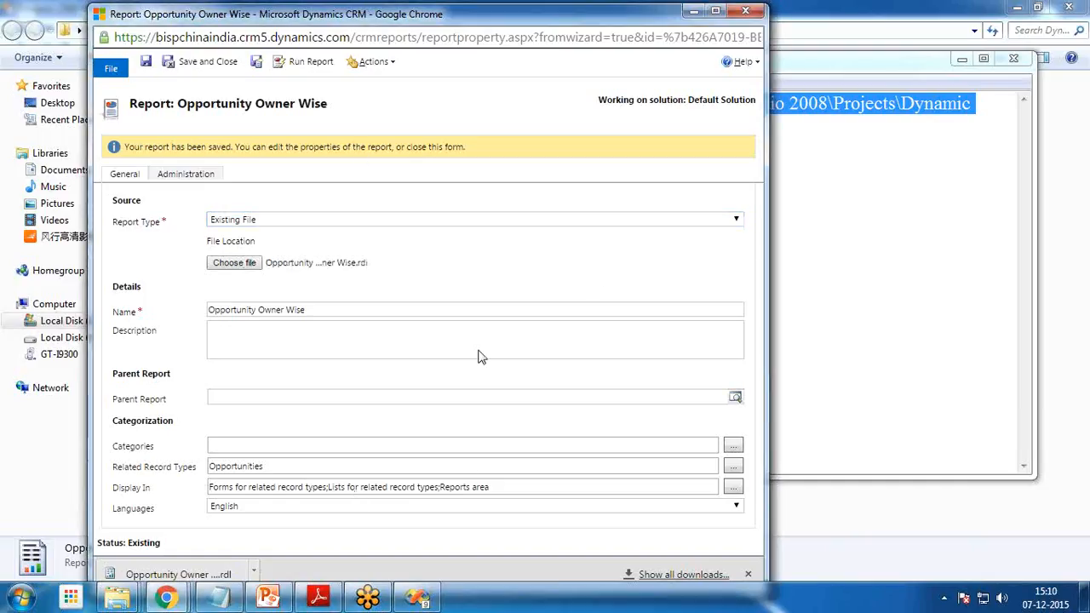
{"action": "left_click", "coordinate": [146, 68]}
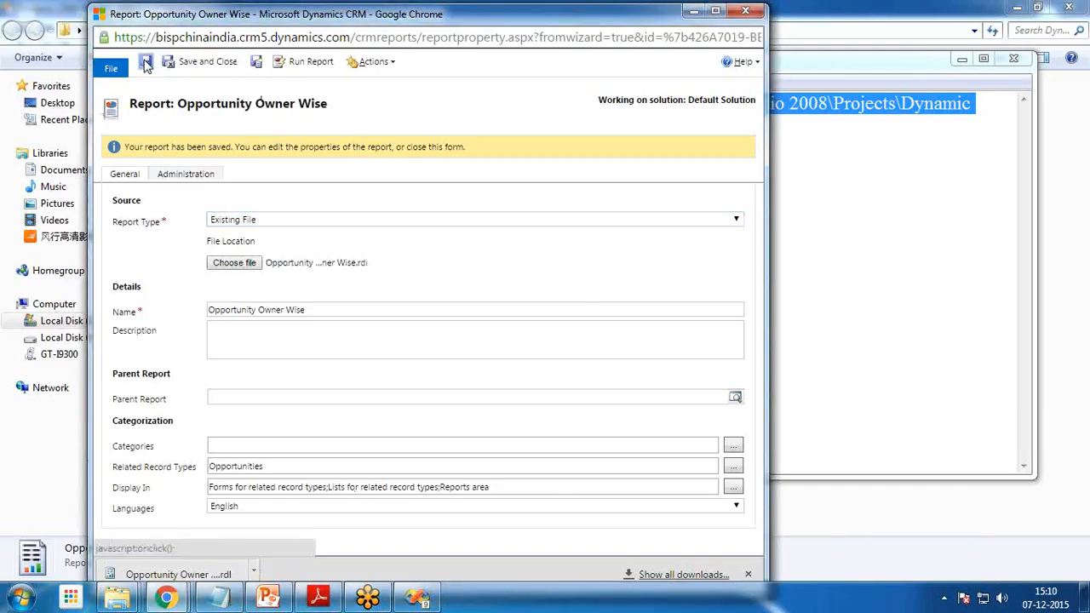
{"action": "left_click", "coordinate": [472, 224]}
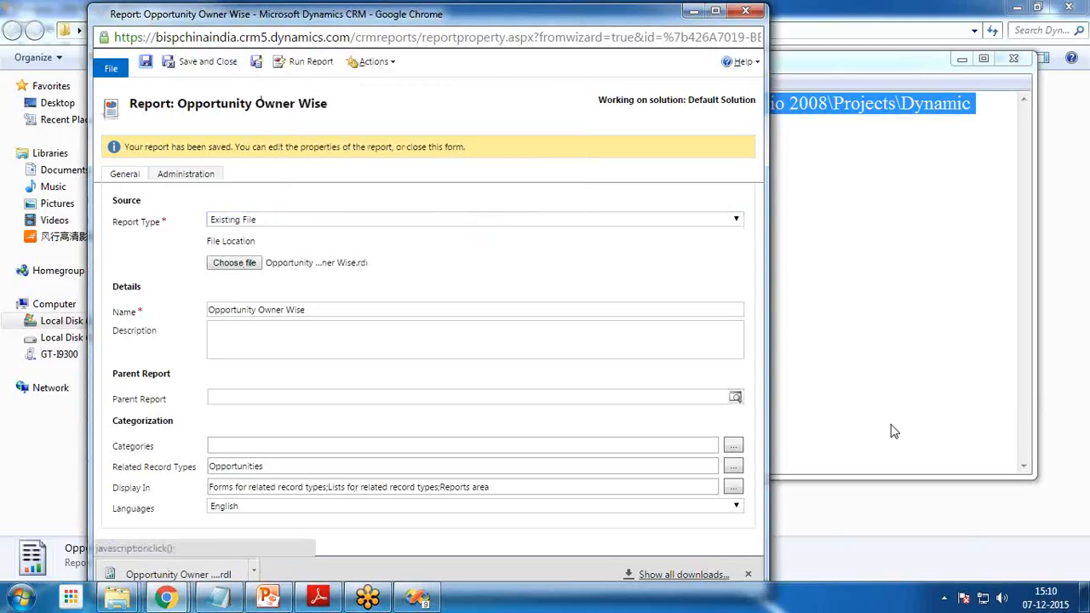